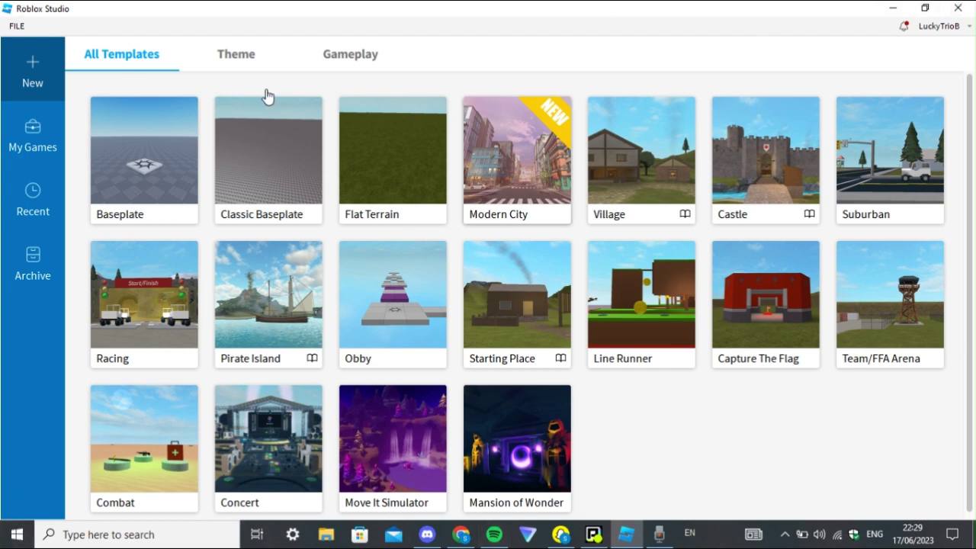
# Create a new Roblox Studio place from the Flat Terrain template
pyautogui.click(391, 149)
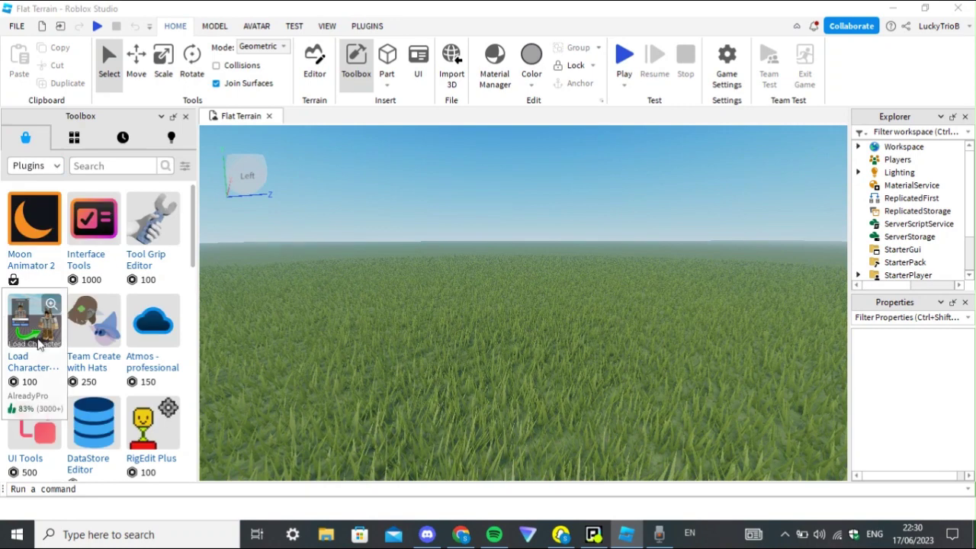
# Search the Toolbox for 'character lite', confirm Load Character Lite is installed, and open its plugin window
pyautogui.click(143, 170)
pyautogui.write('char')
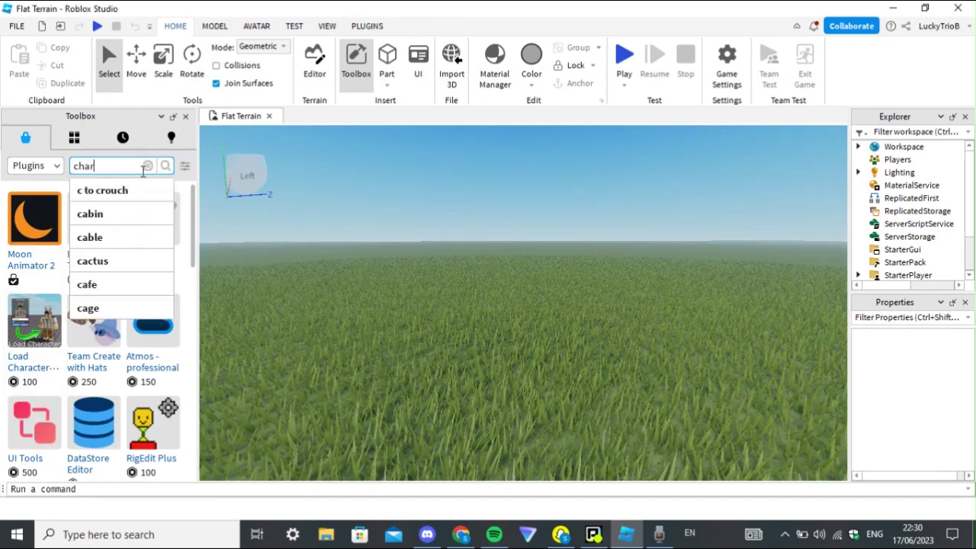
pyautogui.write('acter lite')
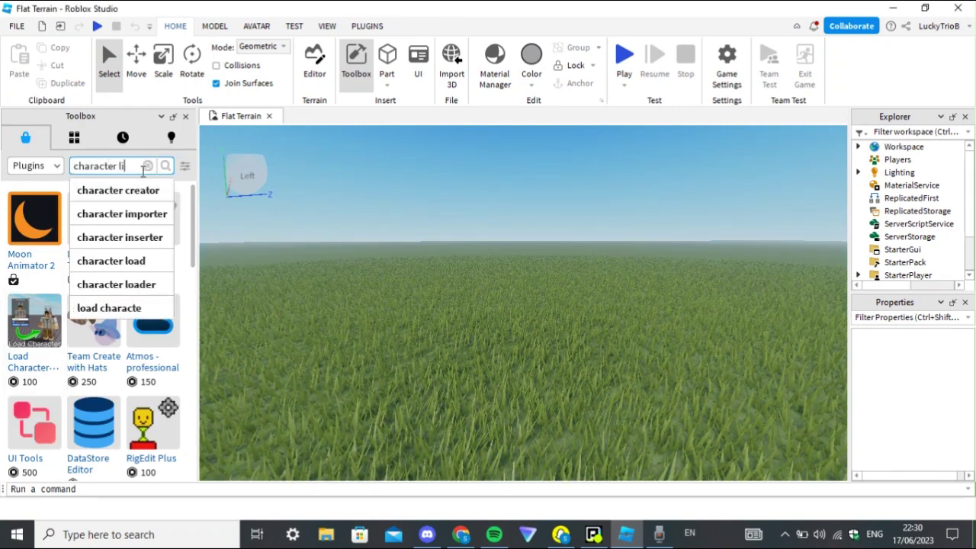
pyautogui.press('Return')
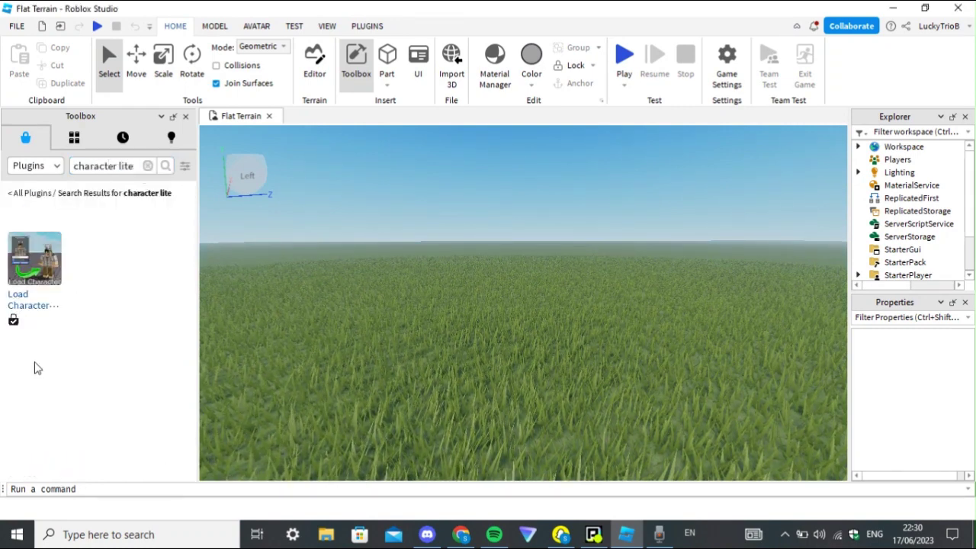
pyautogui.click(23, 278)
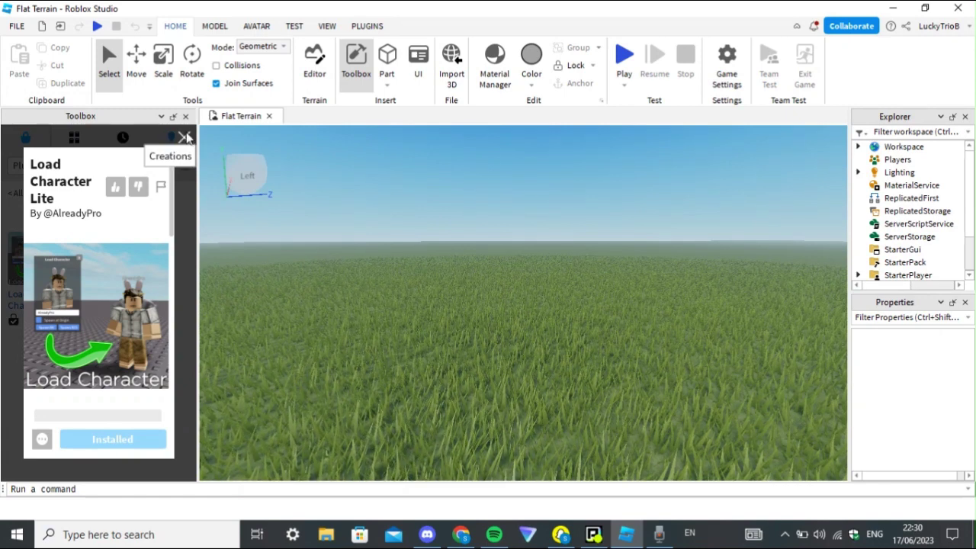
pyautogui.click(182, 141)
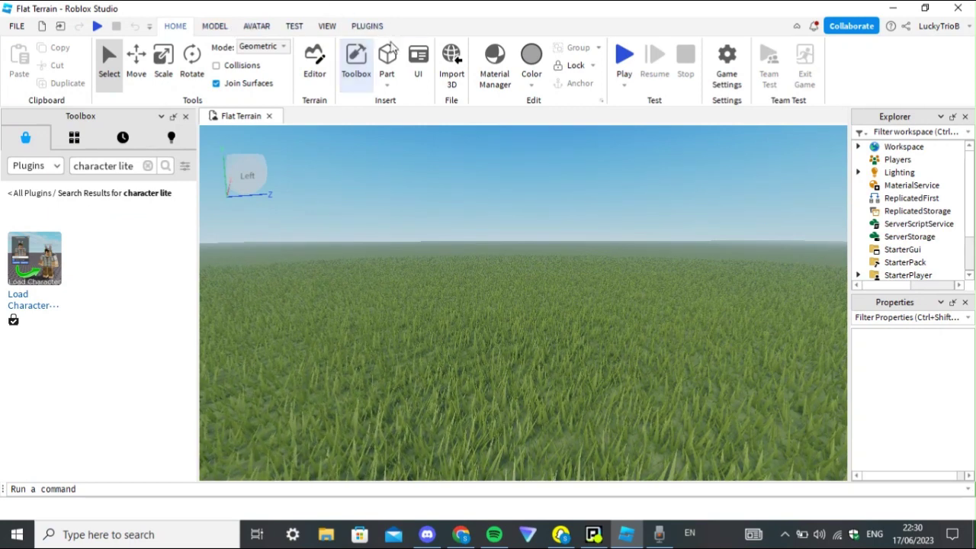
pyautogui.click(367, 26)
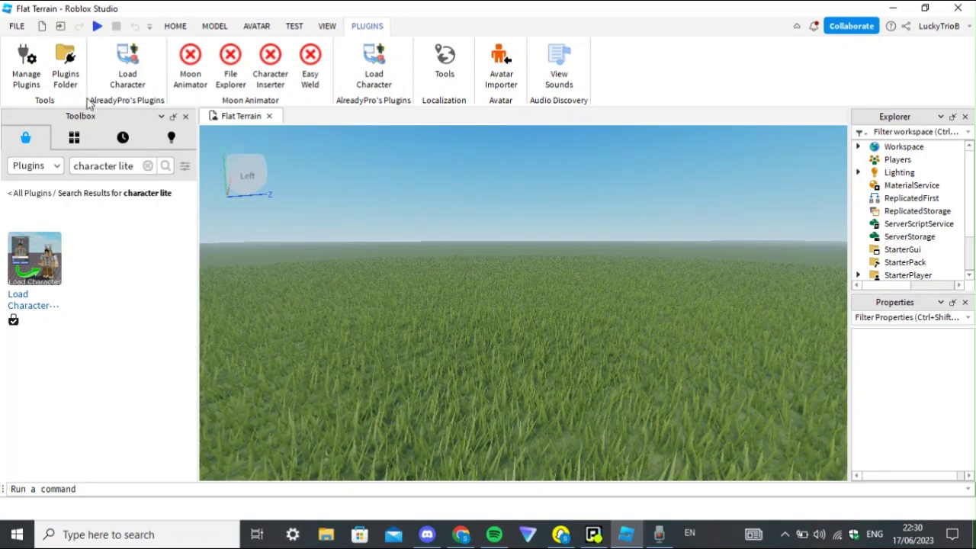
pyautogui.click(144, 64)
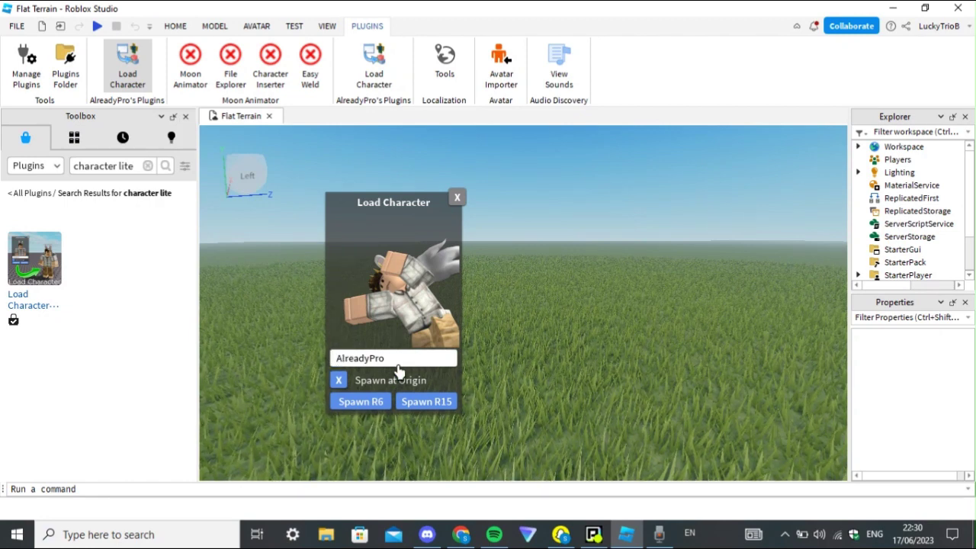
# Replace the name box with the player's username, spawn the avatar as R6, and focus on it
pyautogui.moveTo(399, 359); pyautogui.dragTo(306, 360)
pyautogui.press('BackSpace')
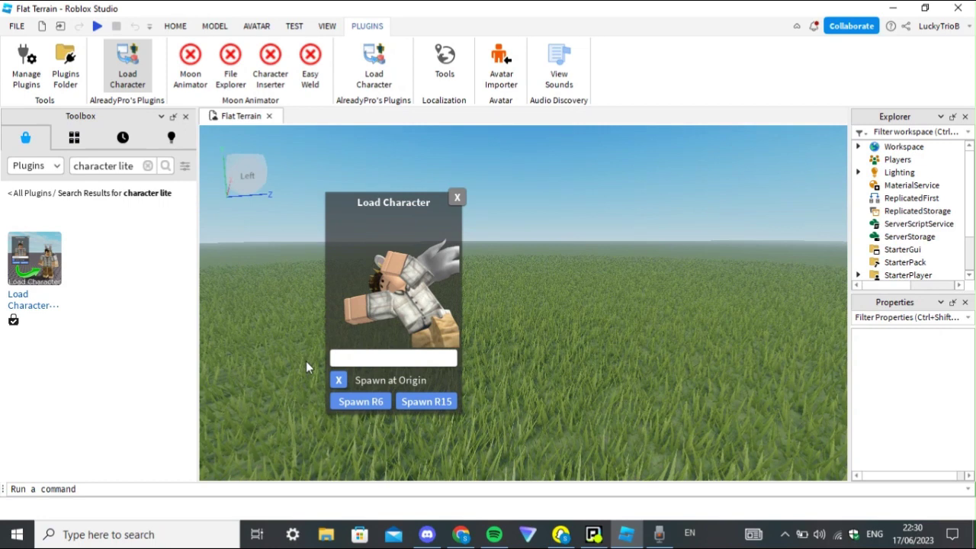
pyautogui.write('SIFOGAND')
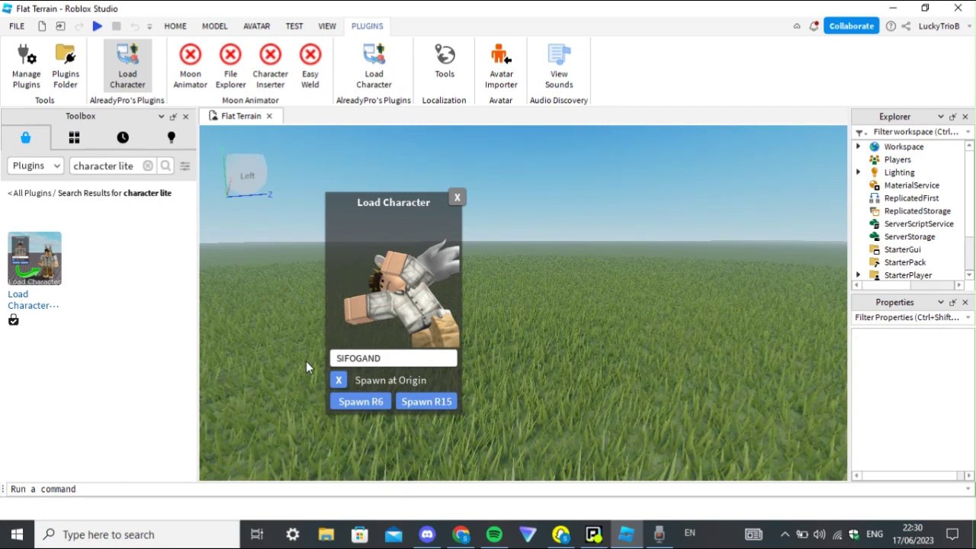
pyautogui.write('SOBOG')
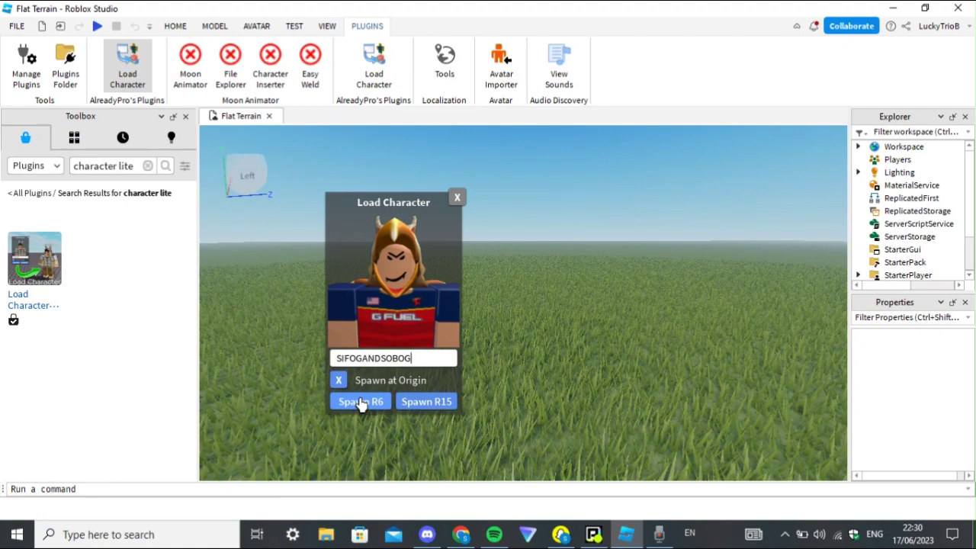
pyautogui.click(361, 402)
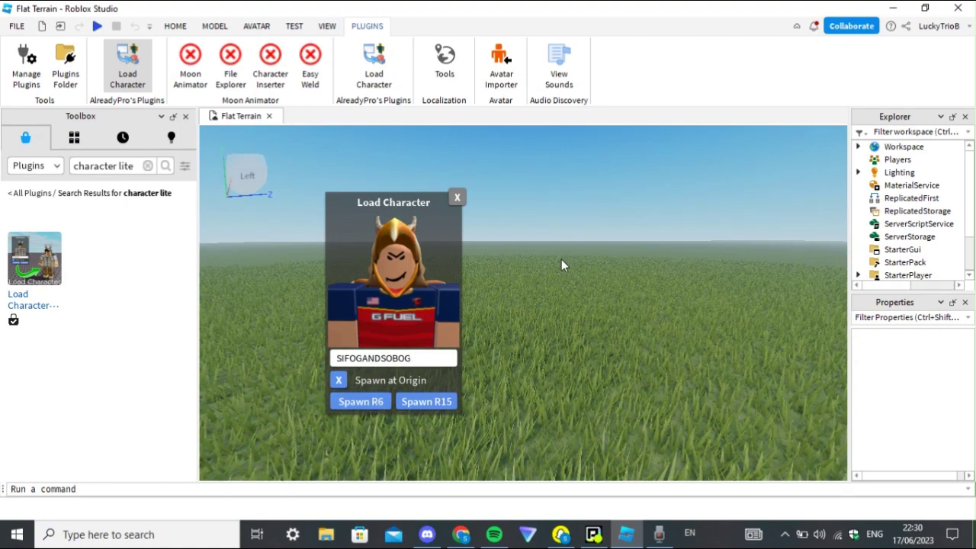
pyautogui.press('f')
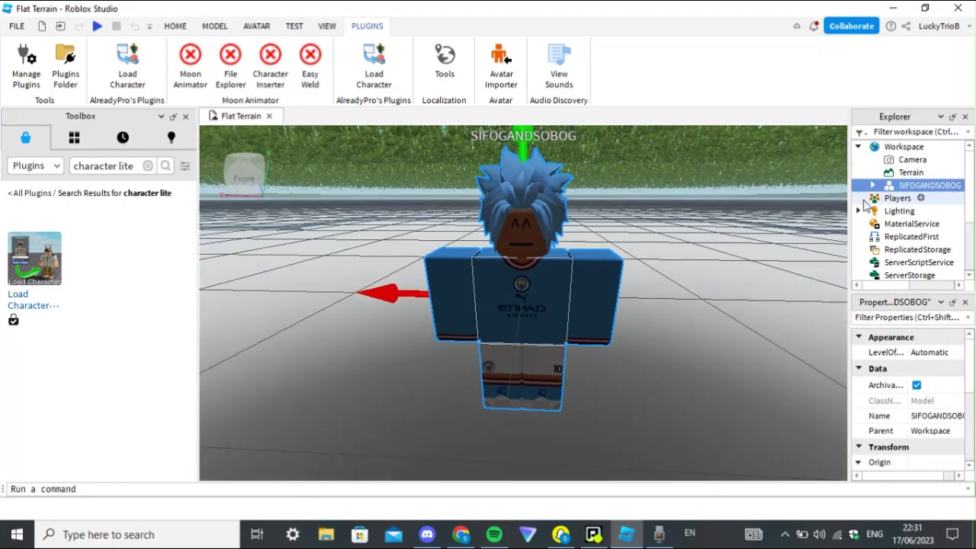
# Export the character model to Downloads as saifyyy.obj
pyautogui.rightClick(918, 192)
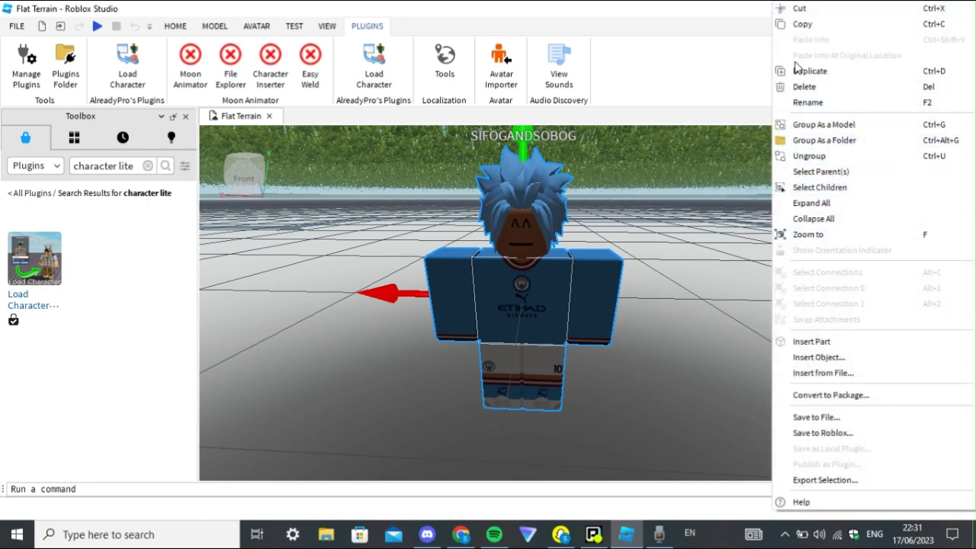
pyautogui.click(839, 480)
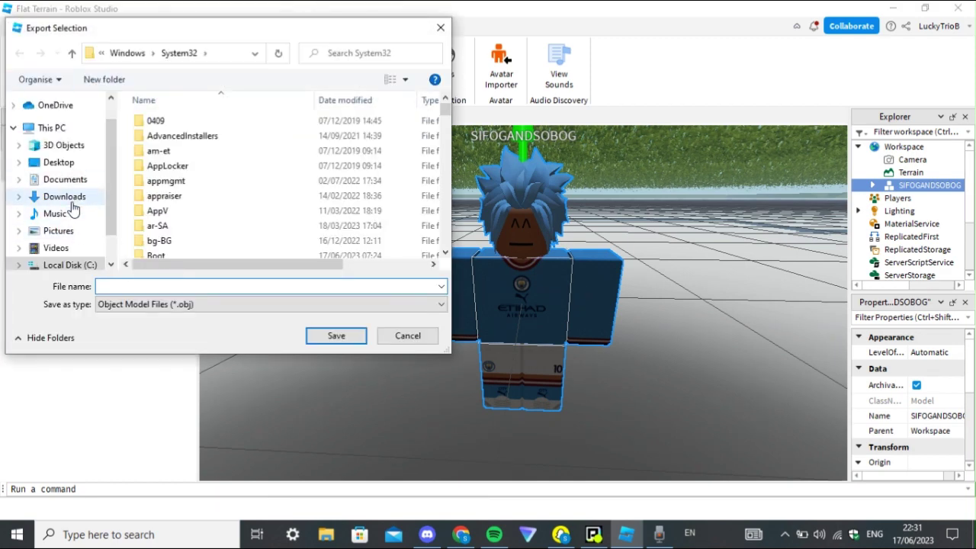
pyautogui.click(66, 198)
pyautogui.click(200, 288)
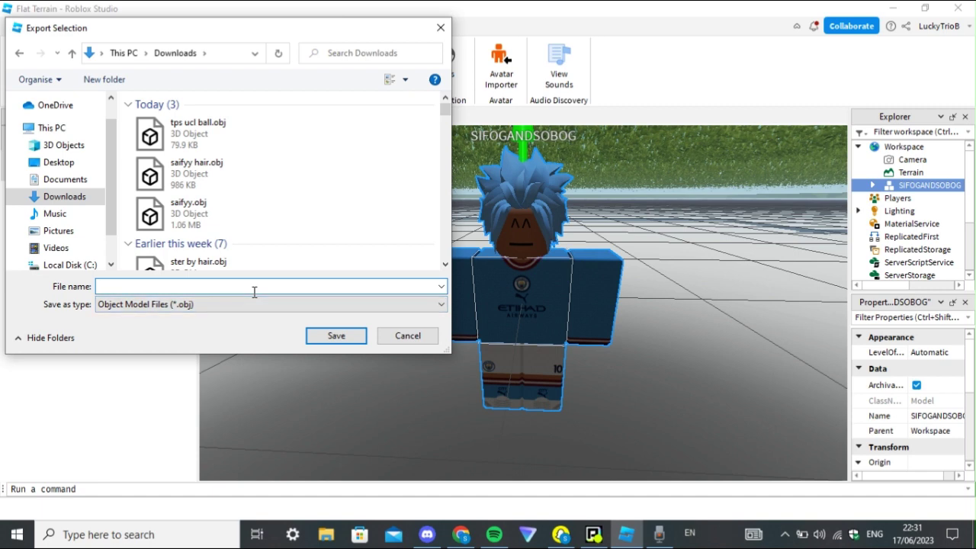
pyautogui.write('saifyyy')
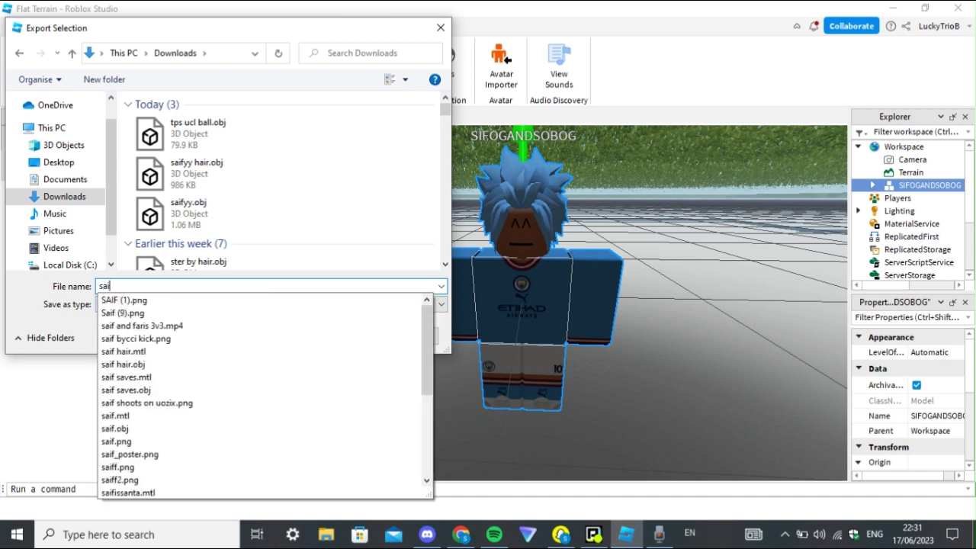
pyautogui.click(336, 336)
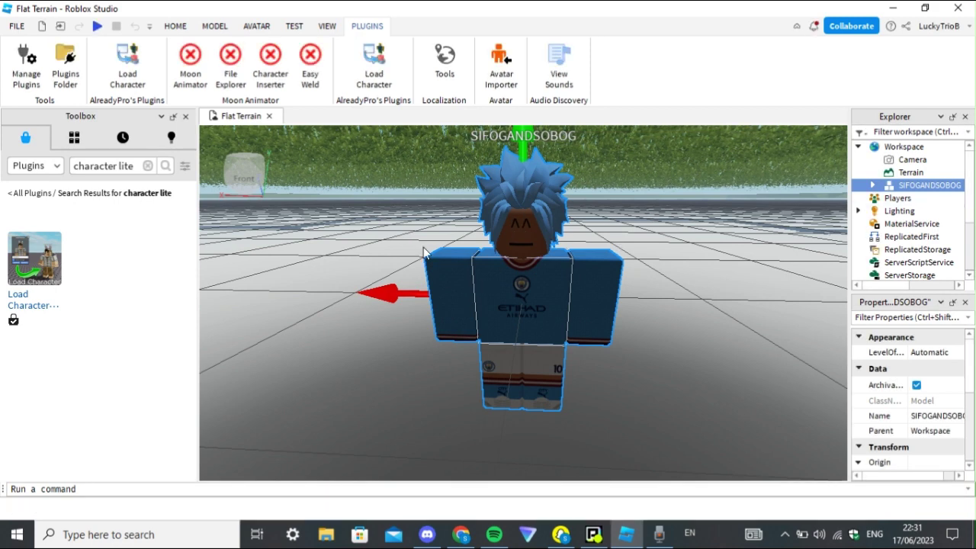
# Export the ZachyAccessory hair accessory separately as 'saifyyy h'
pyautogui.click(872, 185)
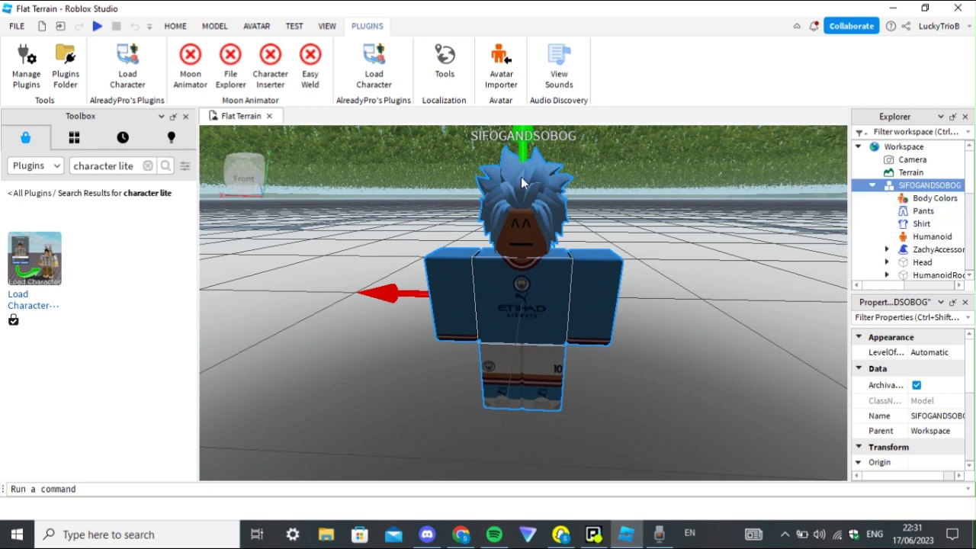
pyautogui.click(632, 234)
pyautogui.click(947, 253)
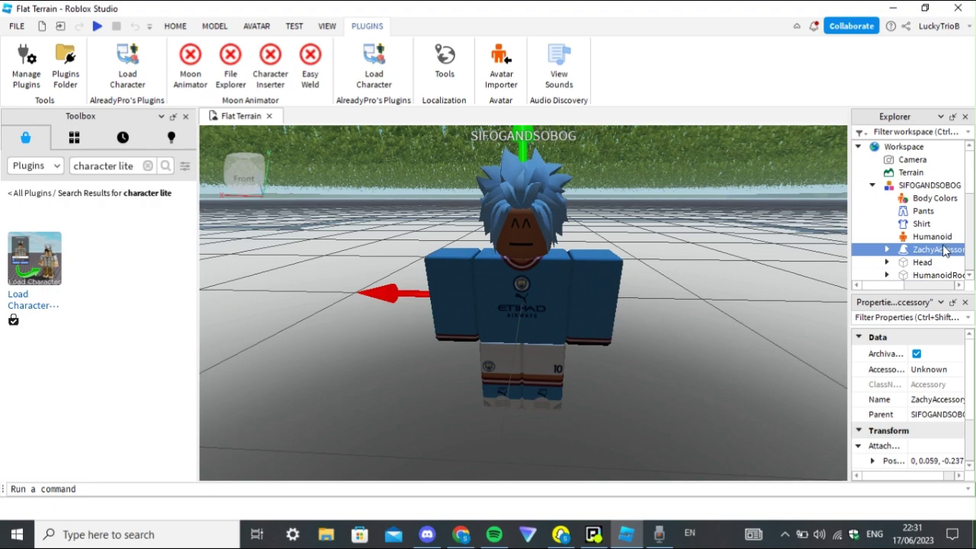
pyautogui.rightClick(945, 251)
pyautogui.click(846, 476)
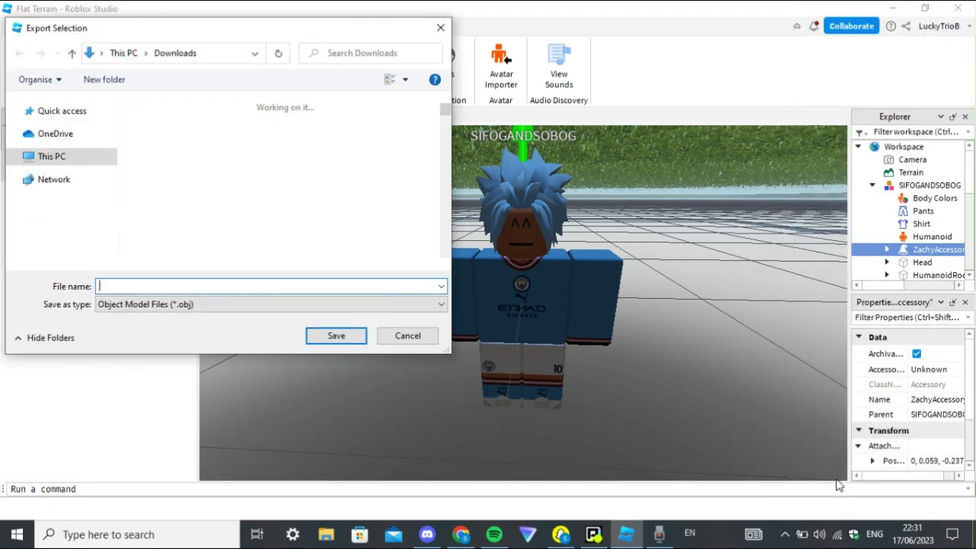
pyautogui.write('saifyyy')
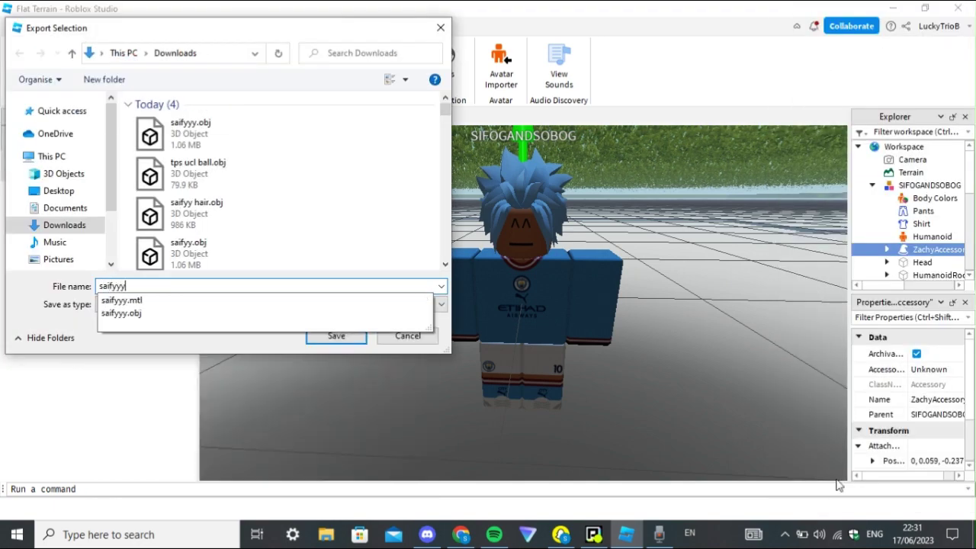
pyautogui.write(' hair')
pyautogui.press('Return')
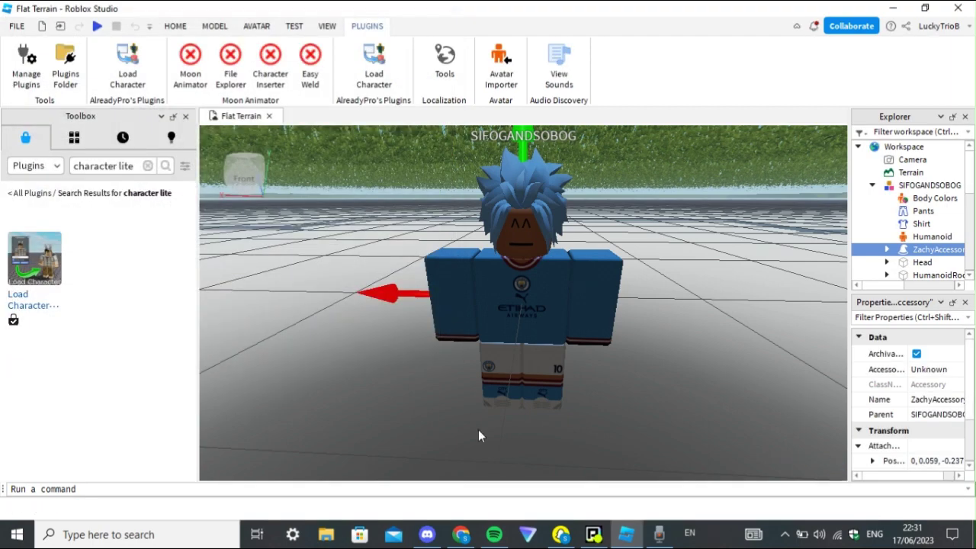
pyautogui.click(326, 534)
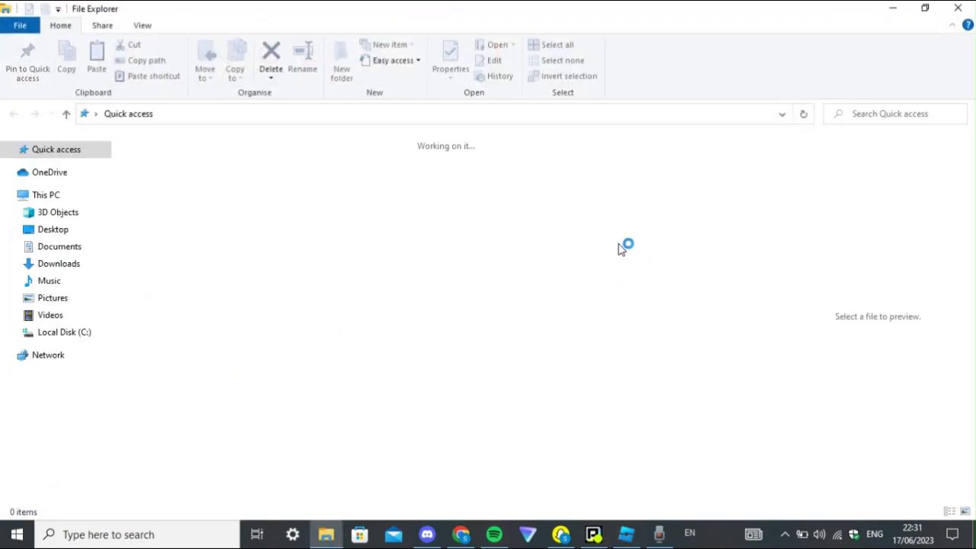
# Open RobloxRig_V4 (1).zip from the Downloads folder with WinRAR
pyautogui.click(46, 268)
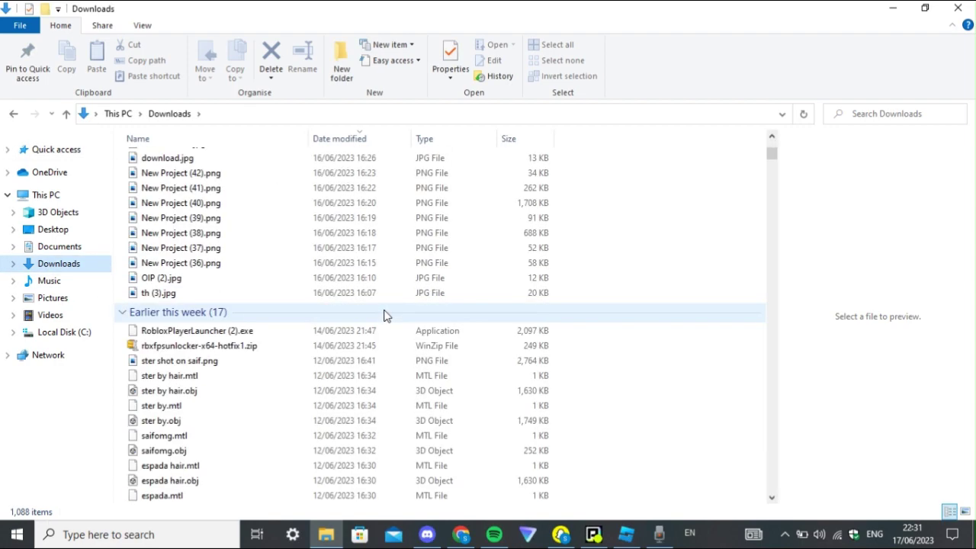
pyautogui.scroll(-8, 384, 312)
pyautogui.moveTo(773, 169); pyautogui.dragTo(766, 450)
pyautogui.click(192, 282)
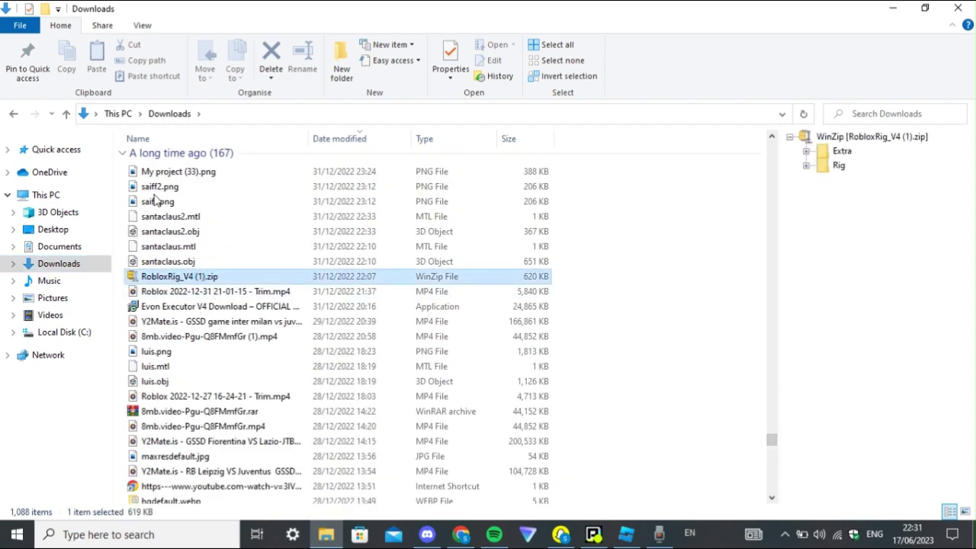
pyautogui.rightClick(199, 277)
pyautogui.click(107, 254)
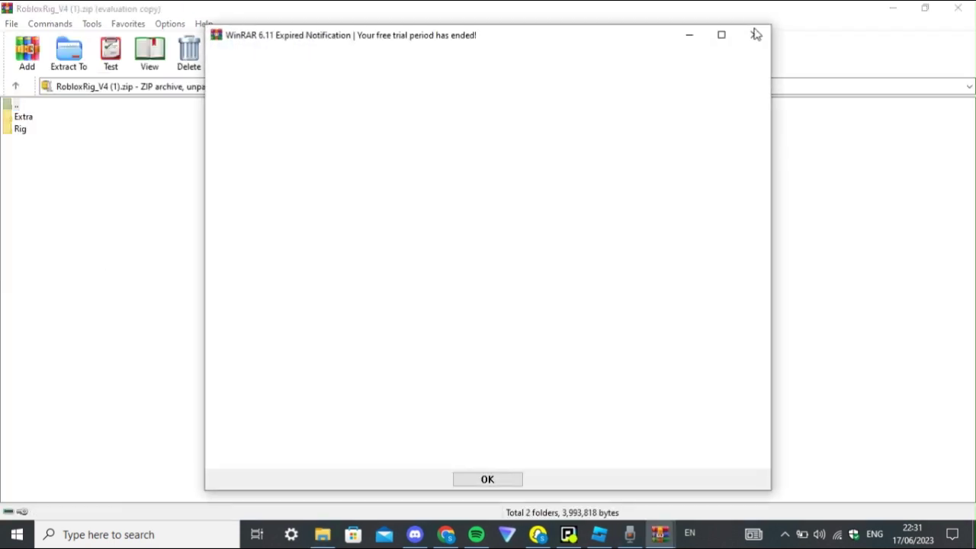
# Dismiss the trial notice and open Rig\Type B\Faceless.blend in Blender
pyautogui.click(757, 34)
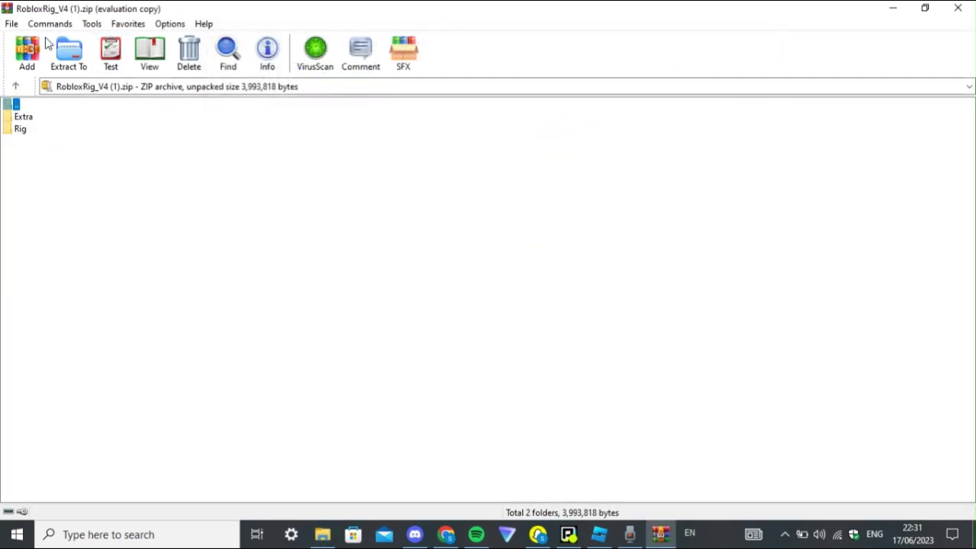
pyautogui.doubleClick(24, 131)
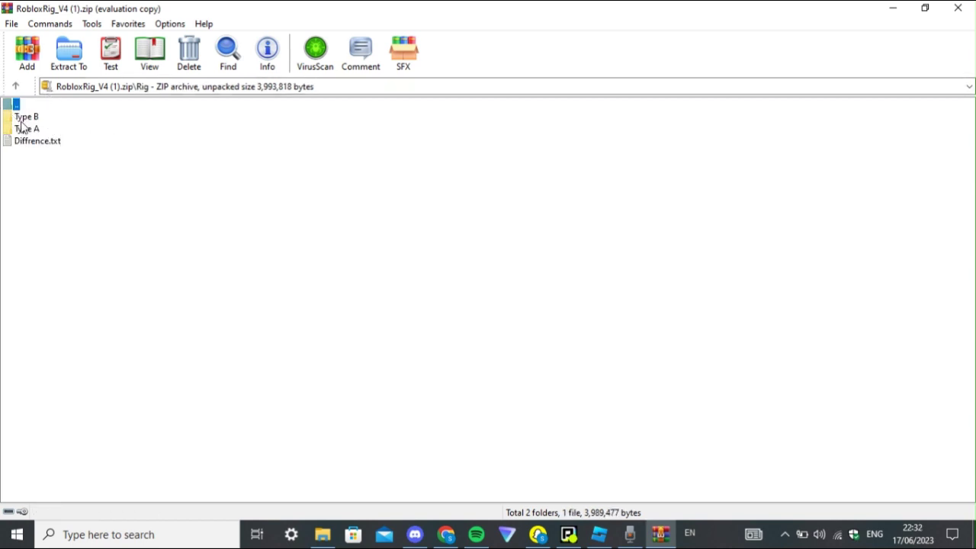
pyautogui.doubleClick(26, 117)
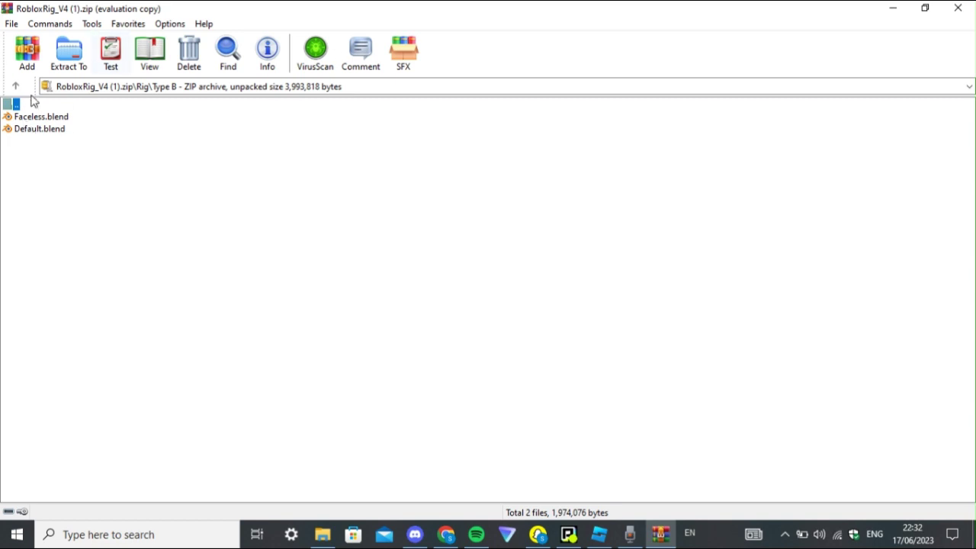
pyautogui.click(63, 118)
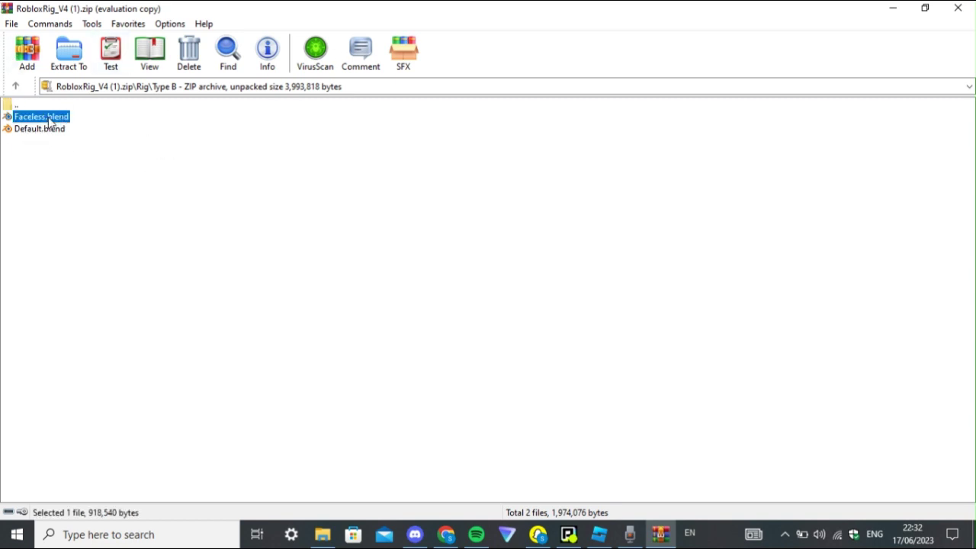
pyautogui.doubleClick(50, 121)
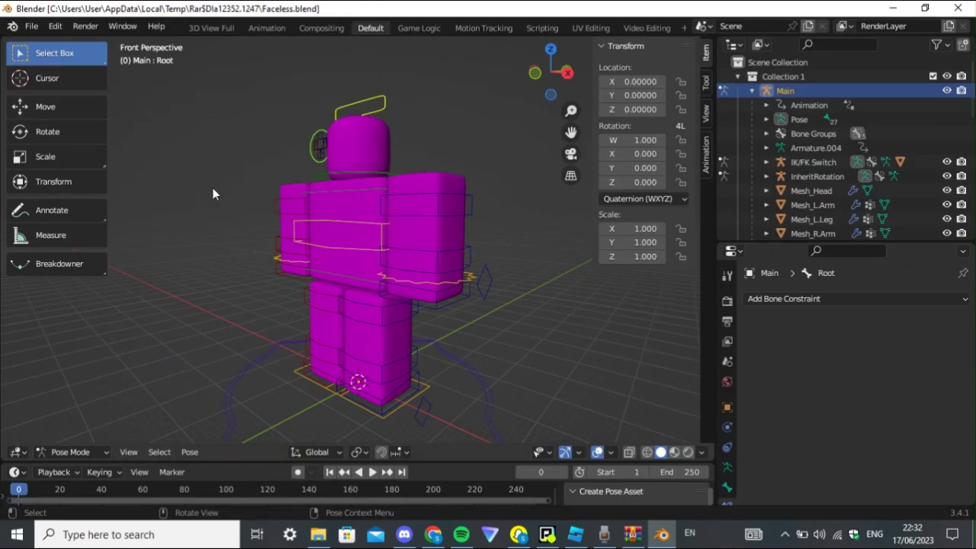
# Select Mesh_Head in Object Mode and switch the main area to the Shader Editor
pyautogui.click(359, 148)
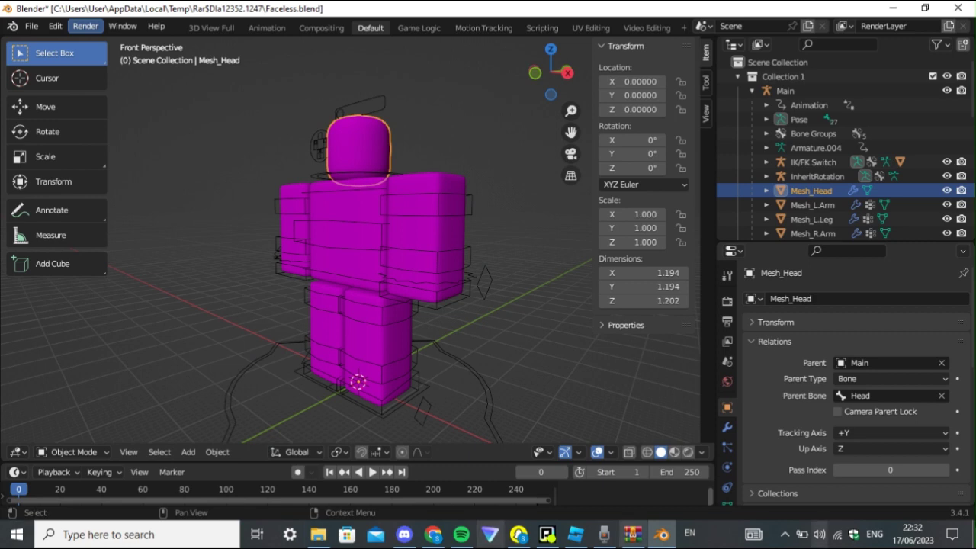
pyautogui.click(16, 452)
pyautogui.click(16, 454)
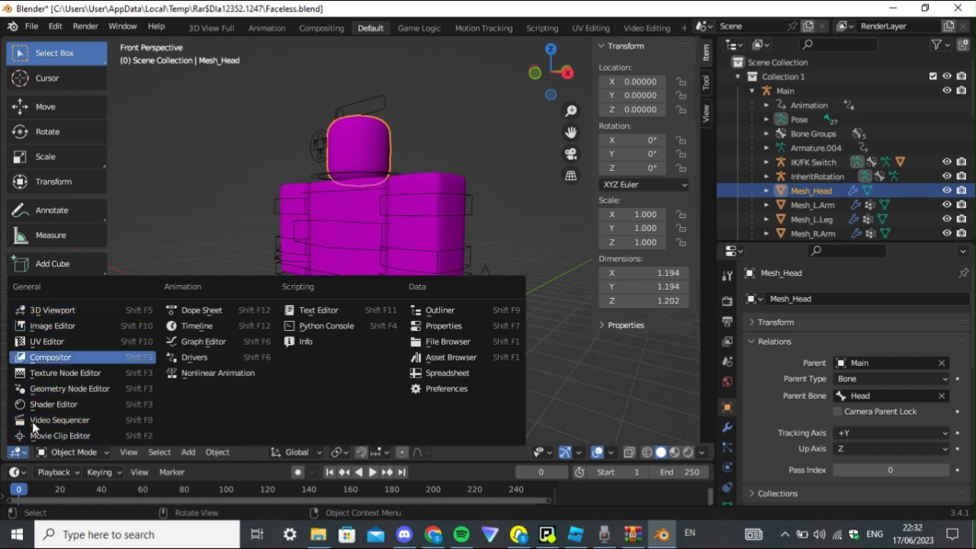
pyautogui.click(145, 407)
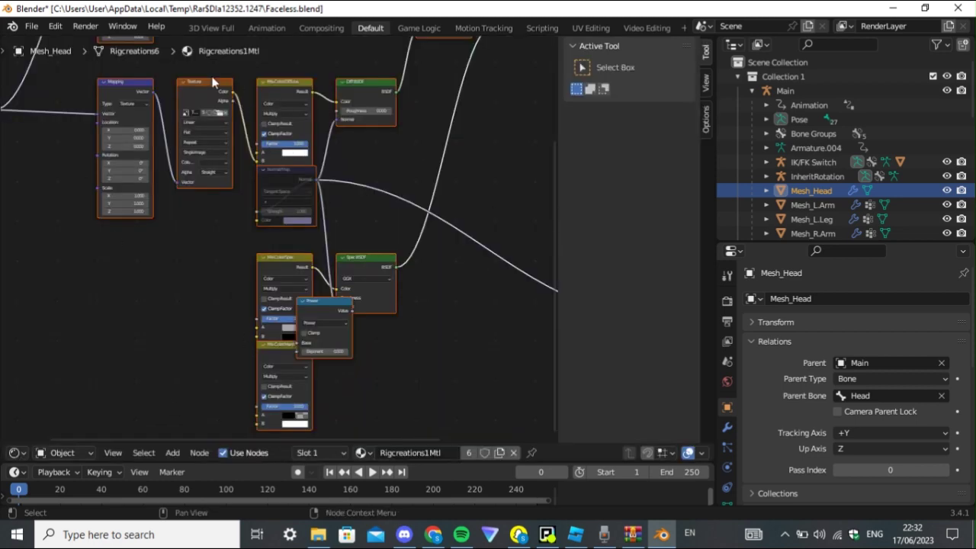
# Expand the head material's Image Texture node to show its options
pyautogui.scroll(2, 284, 173)
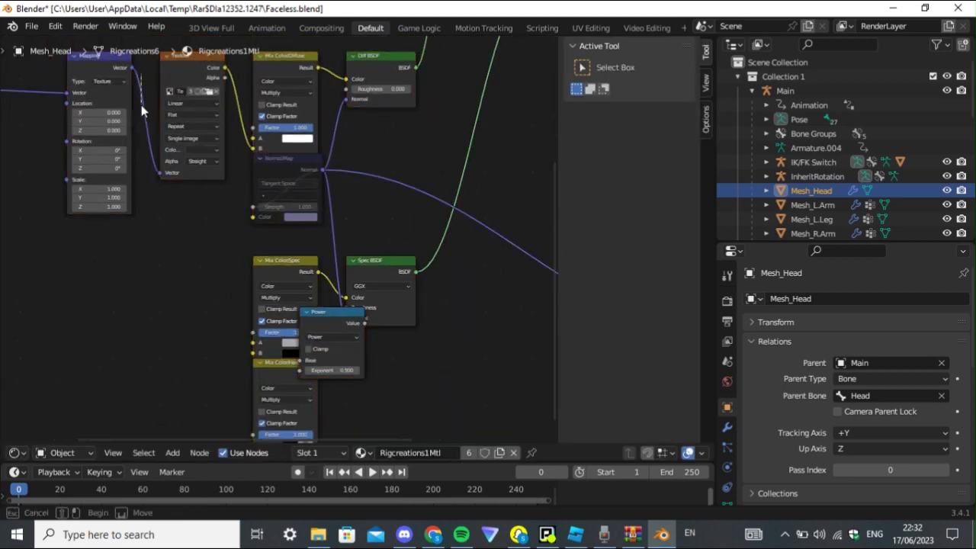
pyautogui.click(169, 58)
pyautogui.click(196, 61)
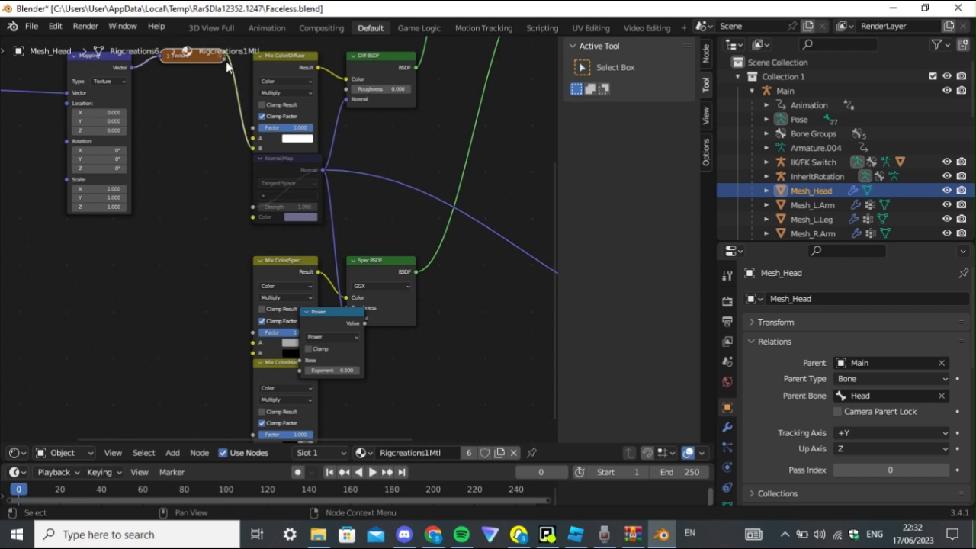
pyautogui.click(15, 453)
pyautogui.click(34, 425)
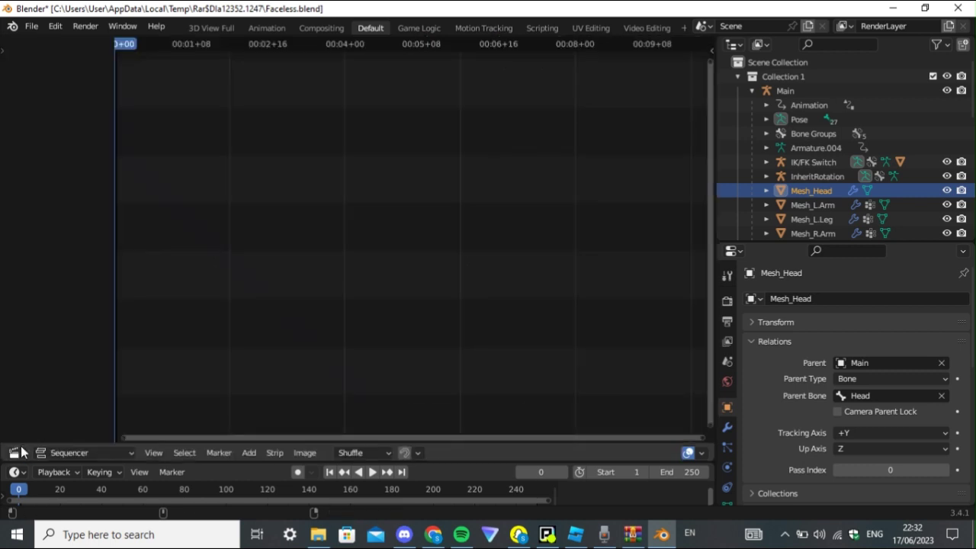
pyautogui.click(14, 453)
pyautogui.click(43, 404)
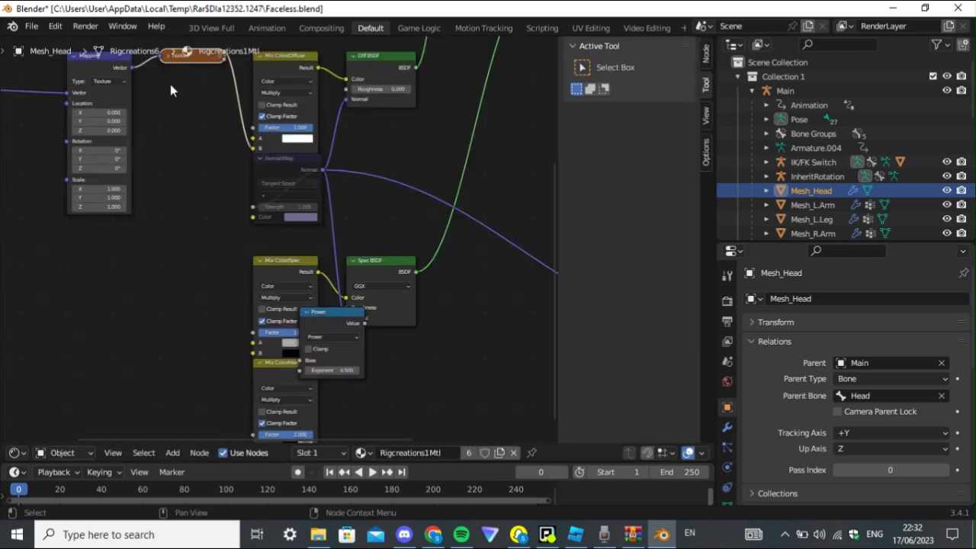
pyautogui.click(169, 56)
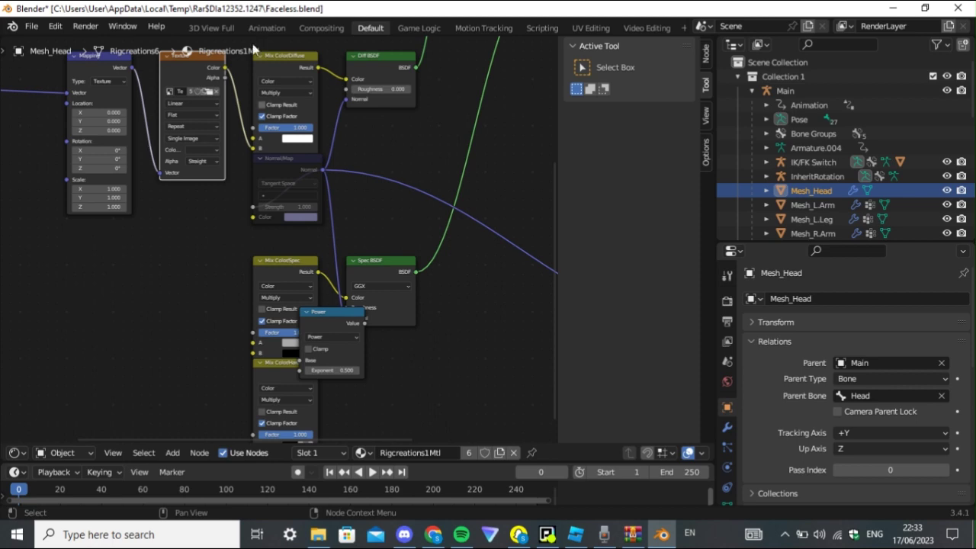
# Sort Downloads newest first and load Handle1_diff.png into the Image Texture node
pyautogui.click(211, 92)
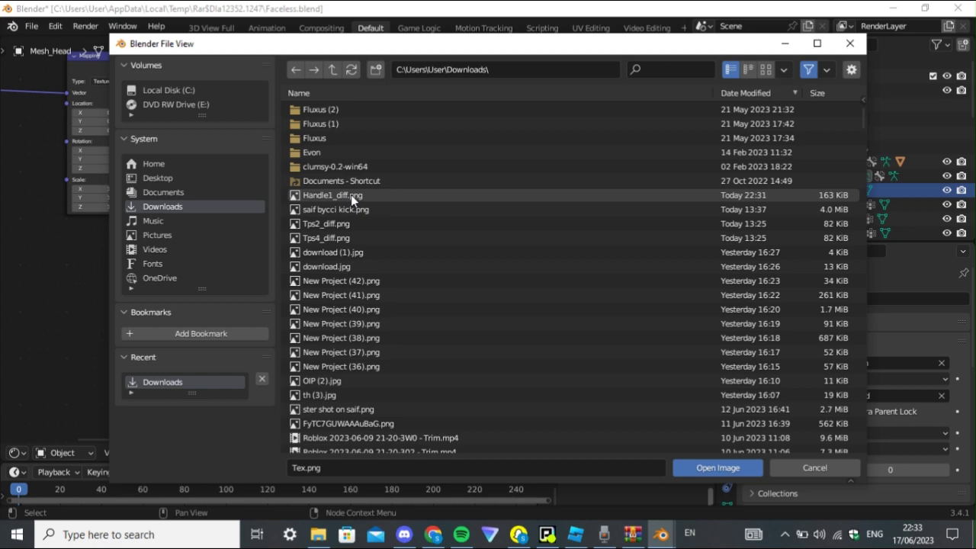
pyautogui.scroll(-3, 378, 257)
pyautogui.scroll(3, 400, 313)
pyautogui.click(785, 70)
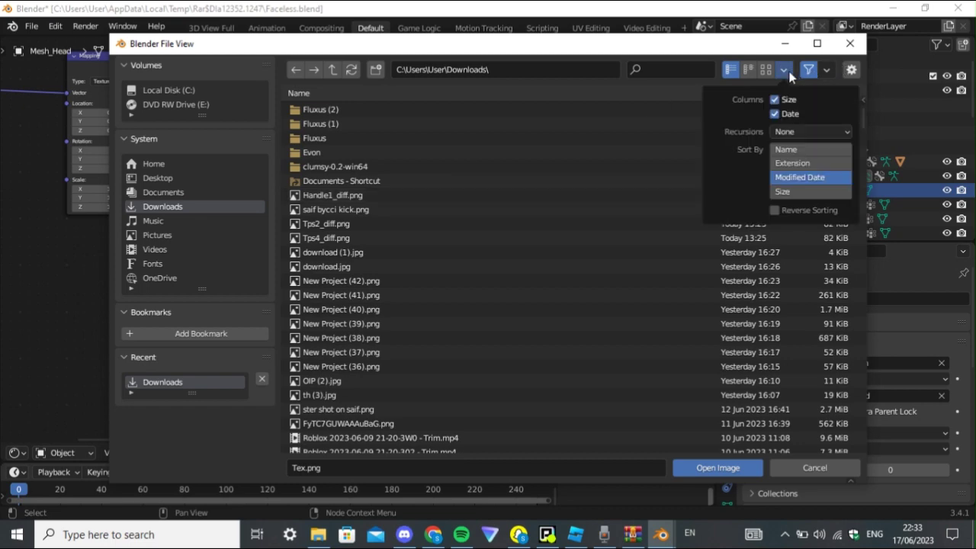
pyautogui.click(749, 71)
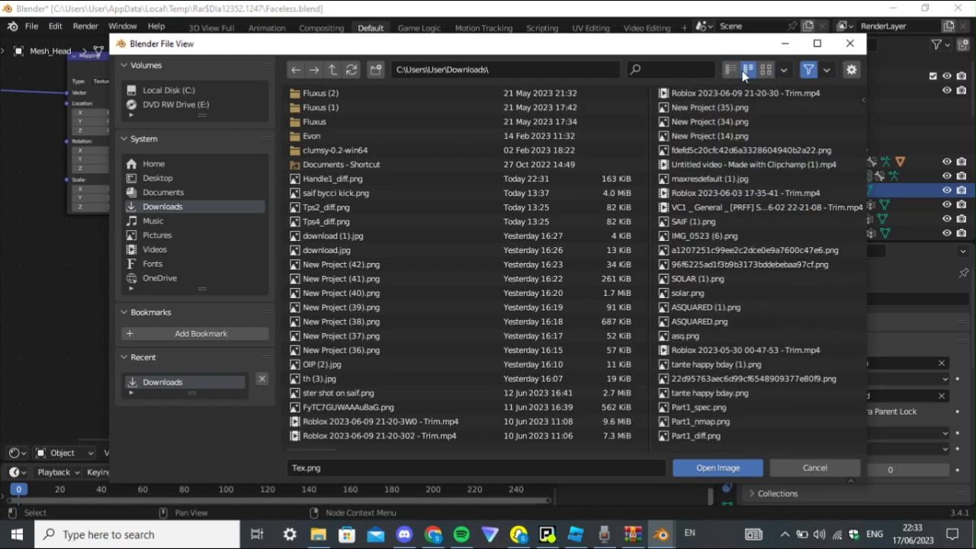
pyautogui.click(734, 71)
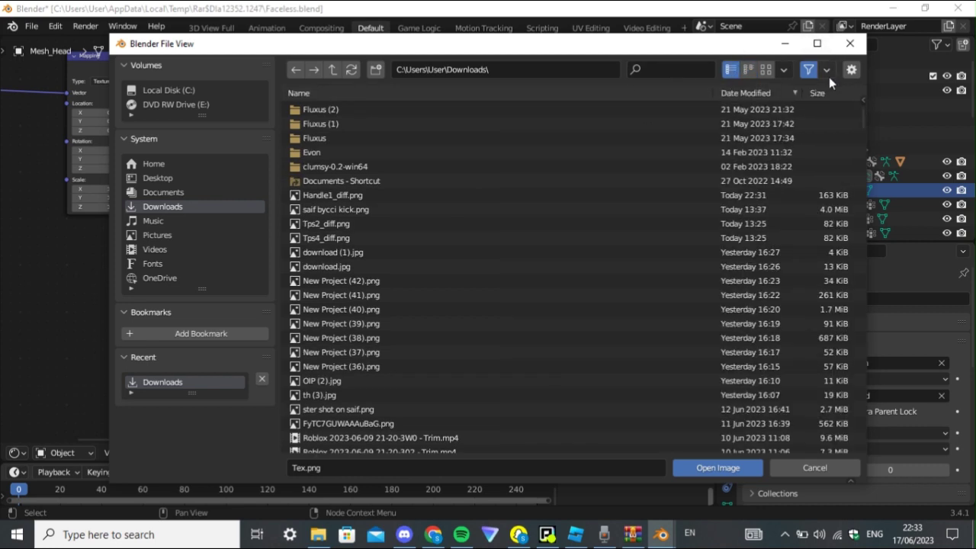
pyautogui.click(765, 94)
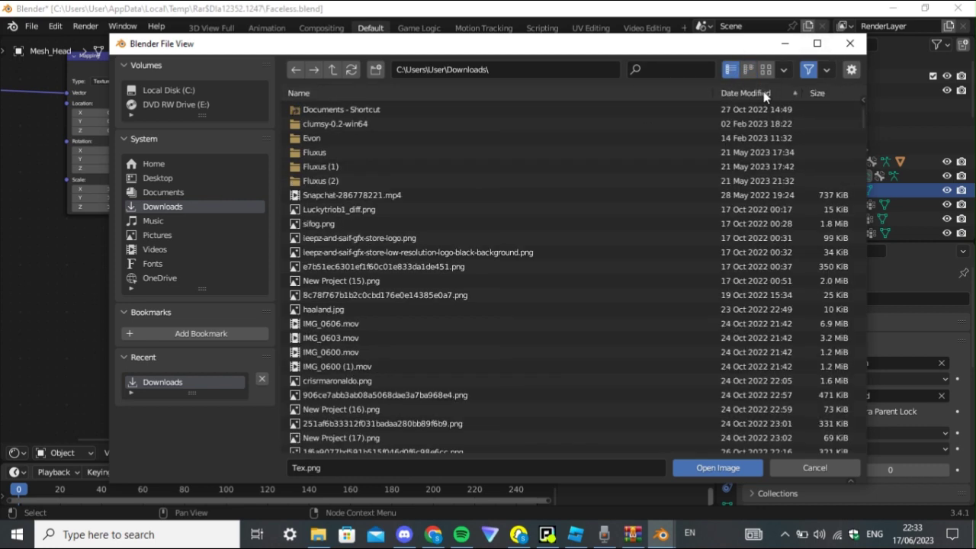
pyautogui.click(765, 95)
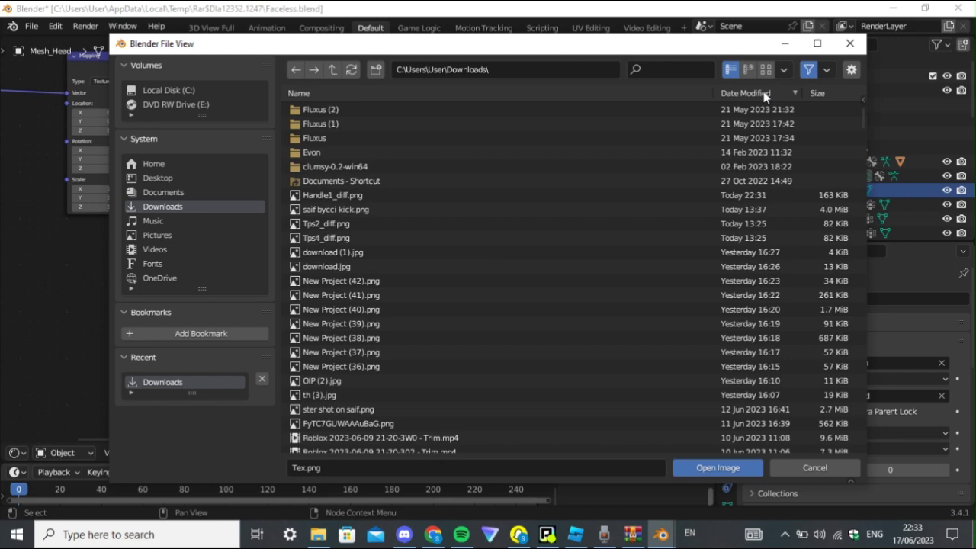
pyautogui.doubleClick(341, 196)
# Return to the 3D Viewport and put the Main armature into Pose Mode
pyautogui.click(16, 452)
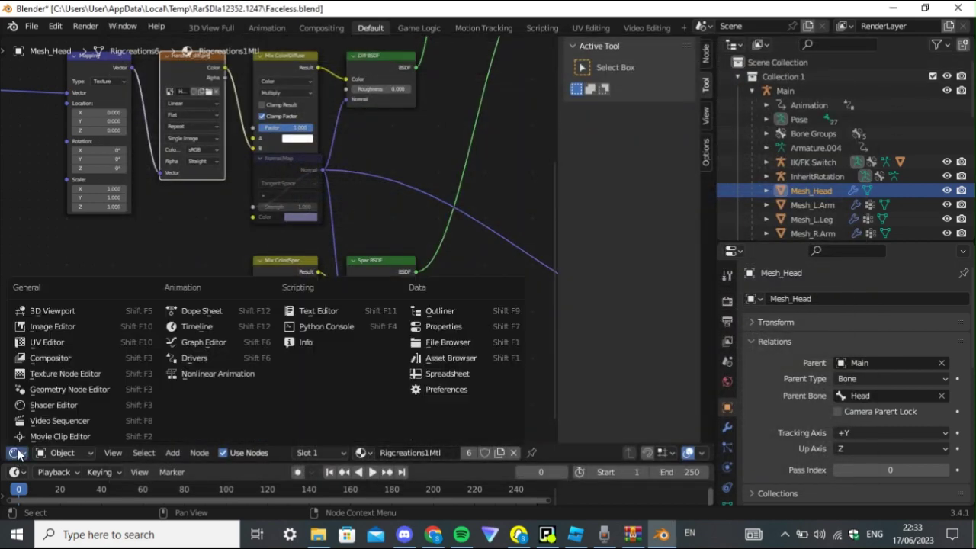
pyautogui.click(52, 310)
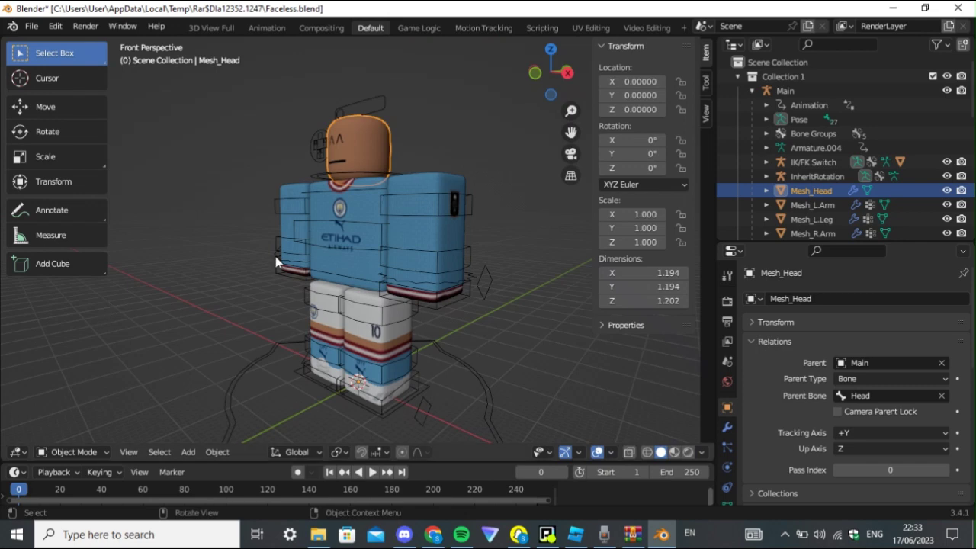
pyautogui.moveTo(555, 57); pyautogui.dragTo(470, 229)
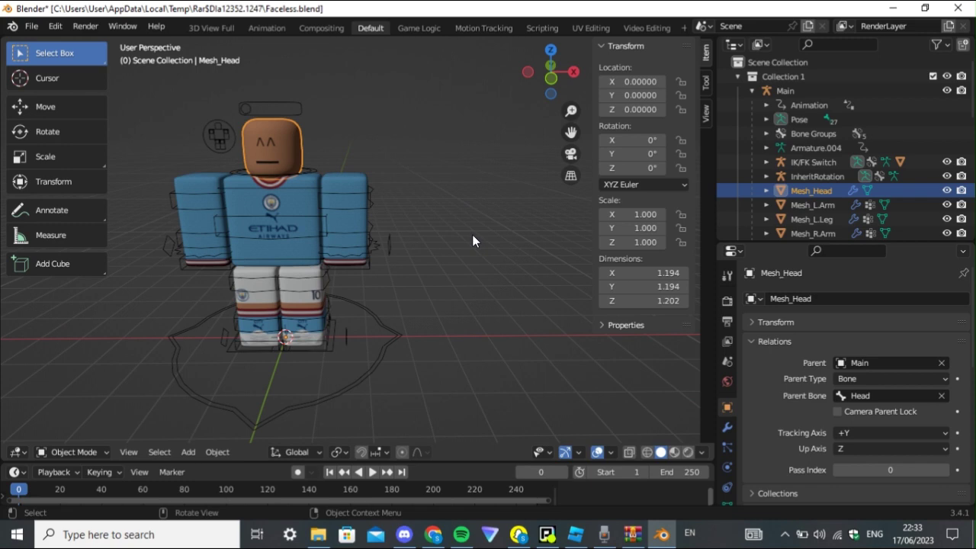
pyautogui.click(294, 187)
pyautogui.hotkey('ctrl', 'Tab')
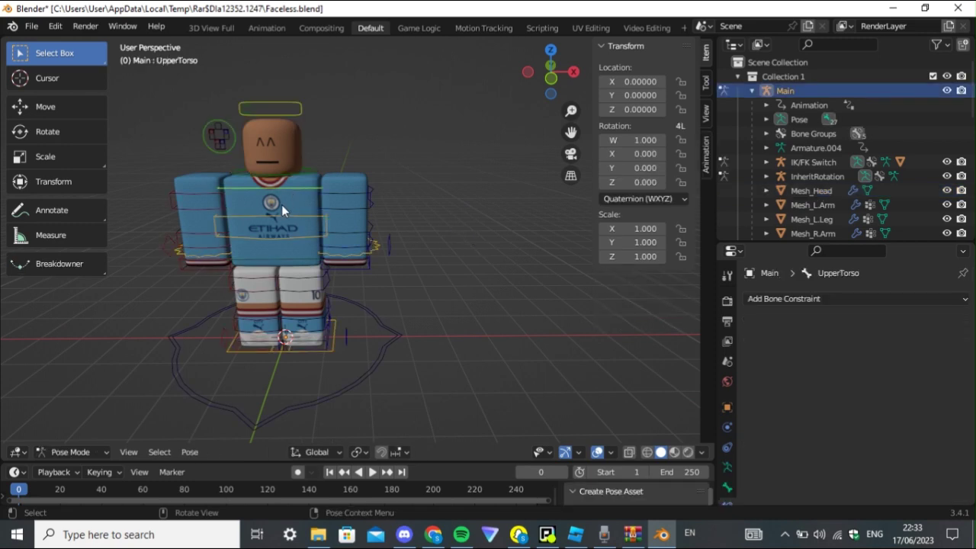
# Select the Torso bone, try a rotation with the Rotate tool, and undo it
pyautogui.click(278, 221)
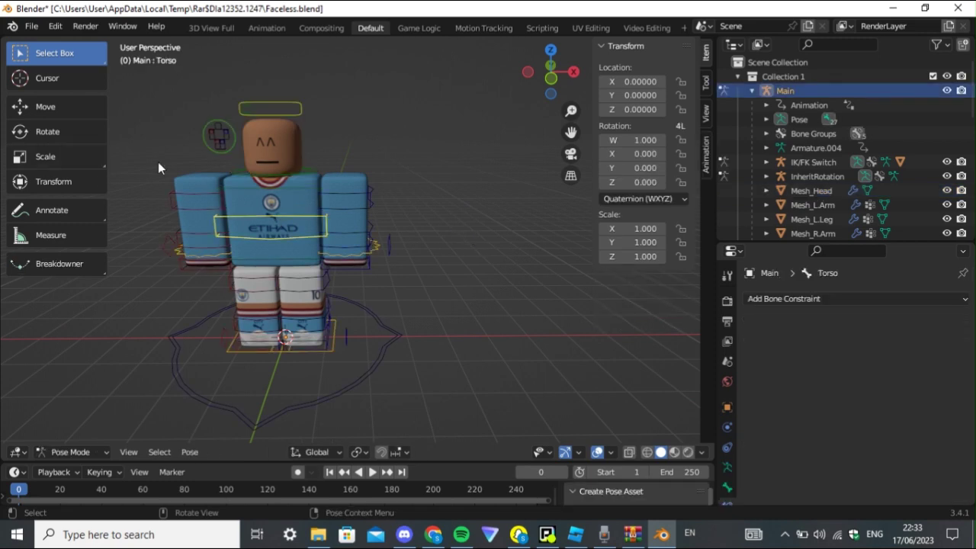
pyautogui.click(66, 106)
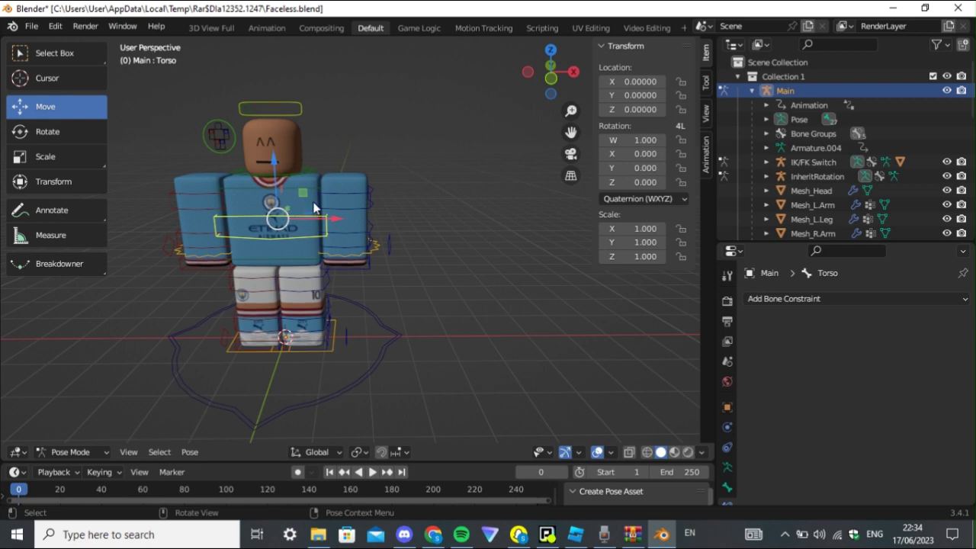
pyautogui.click(77, 138)
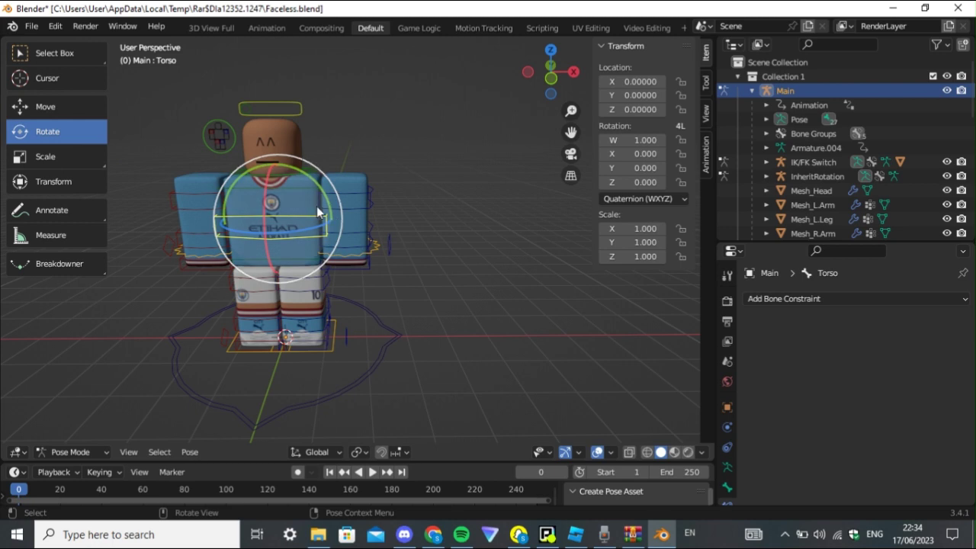
pyautogui.moveTo(262, 184); pyautogui.dragTo(268, 157)
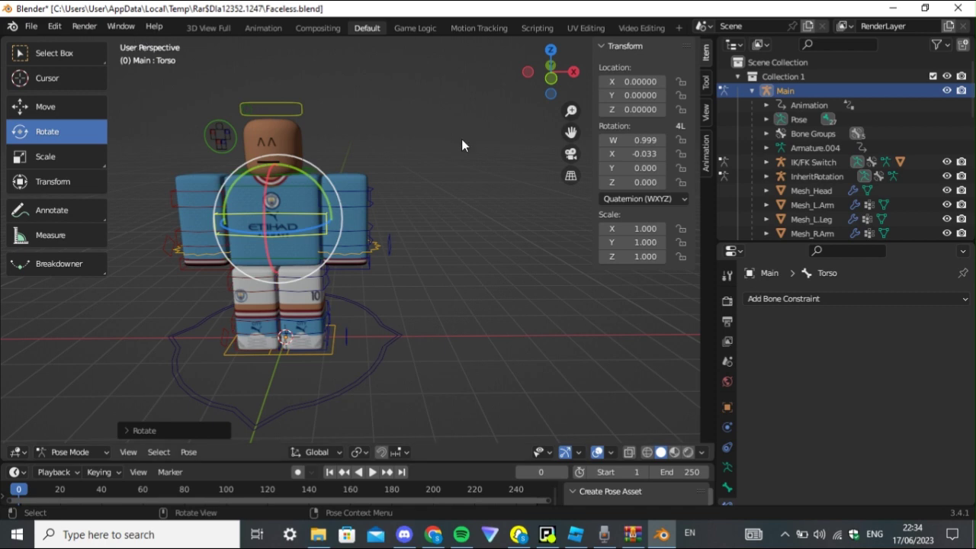
pyautogui.click(55, 26)
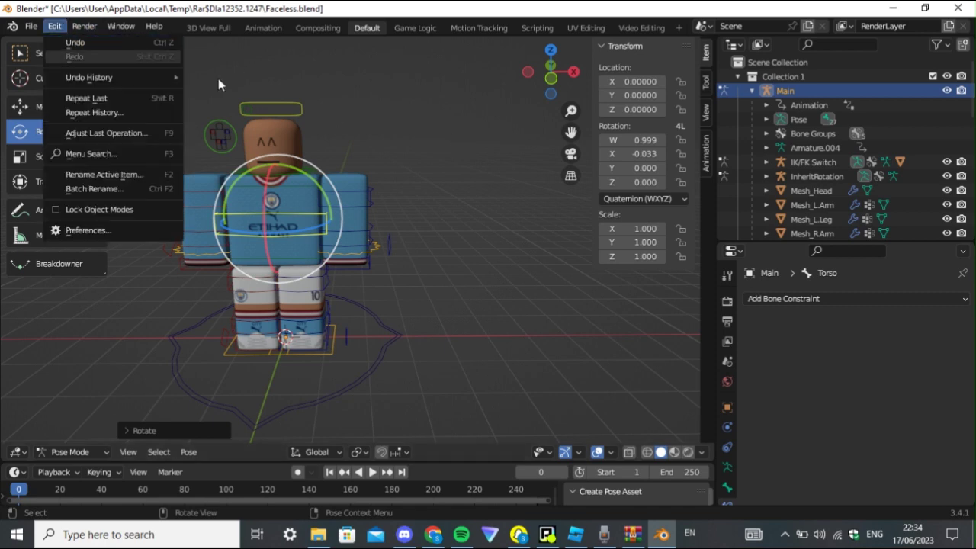
pyautogui.hotkey('ctrl', 'z')
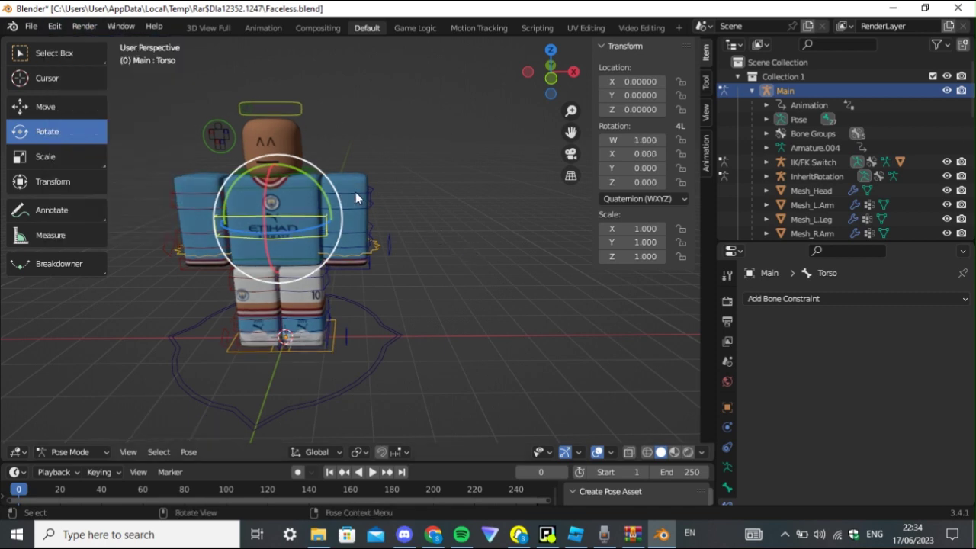
# Nudge the UpperTorso bone, then rotate the Torso bone about -100° on X
pyautogui.click(297, 197)
pyautogui.click(296, 192)
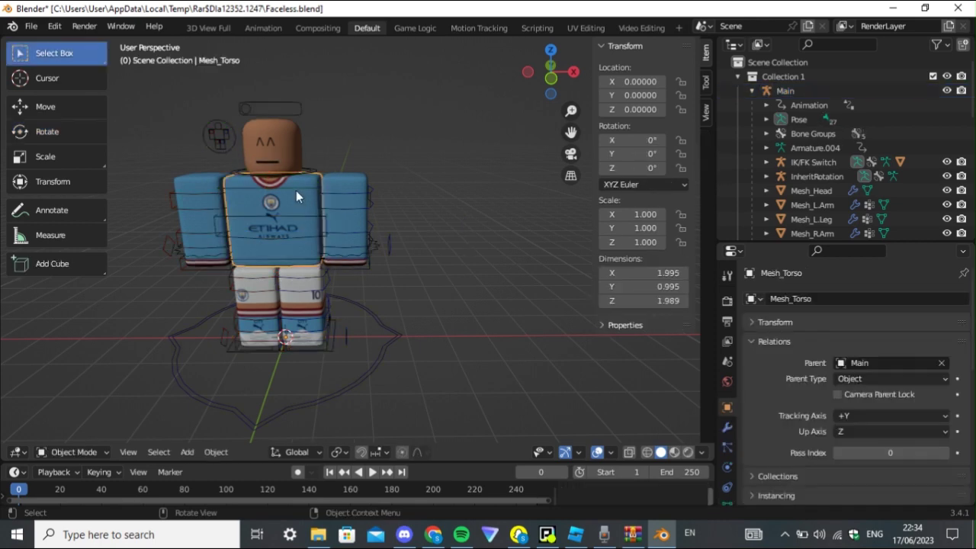
pyautogui.click(293, 190)
pyautogui.moveTo(260, 174); pyautogui.dragTo(248, 139)
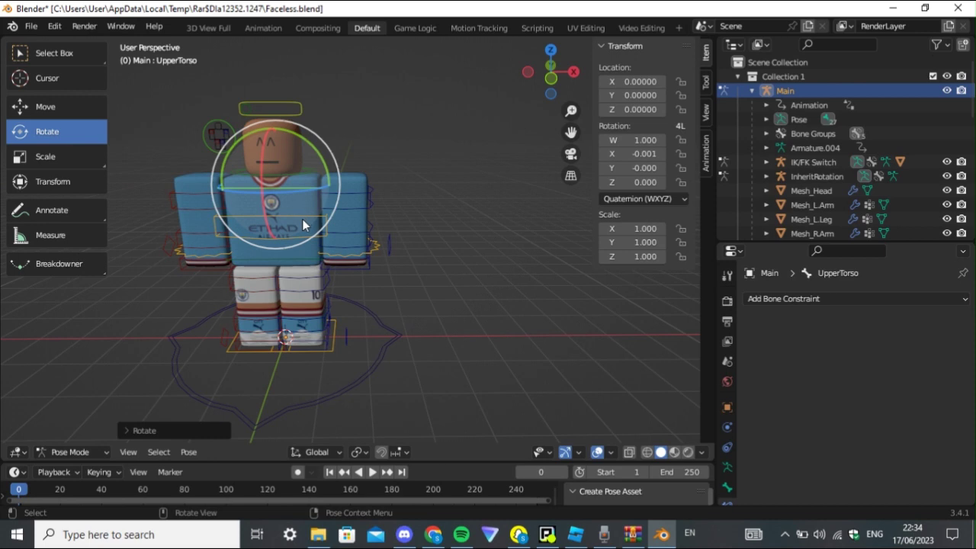
pyautogui.click(302, 219)
pyautogui.moveTo(267, 197); pyautogui.dragTo(407, 158)
pyautogui.moveTo(546, 52); pyautogui.dragTo(507, 156)
# Raise the head mesh upward in Object Mode with the Move tool
pyautogui.click(203, 227)
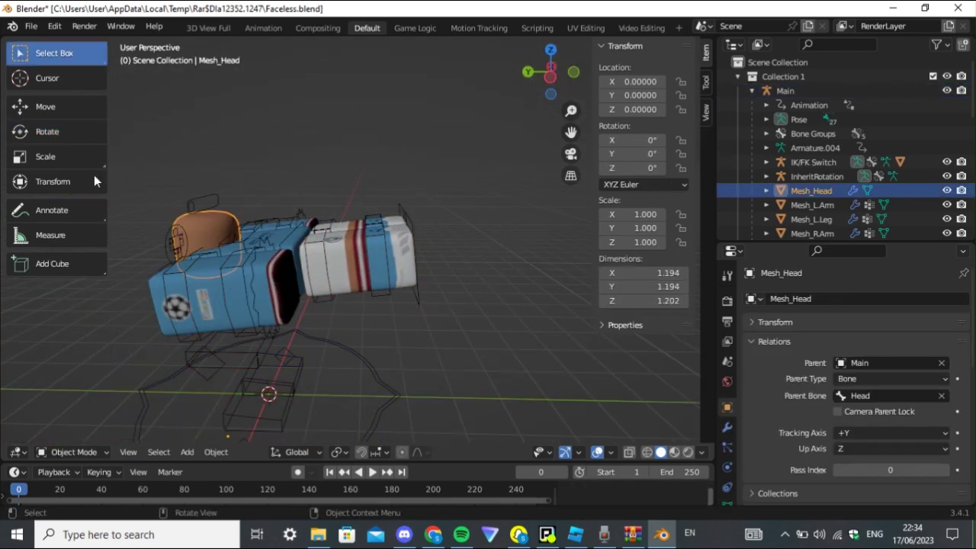
pyautogui.click(45, 106)
pyautogui.moveTo(224, 385)
pyautogui.mouseDown()
pyautogui.moveTo(219, 360)
pyautogui.moveTo(216, 370)
pyautogui.mouseUp()
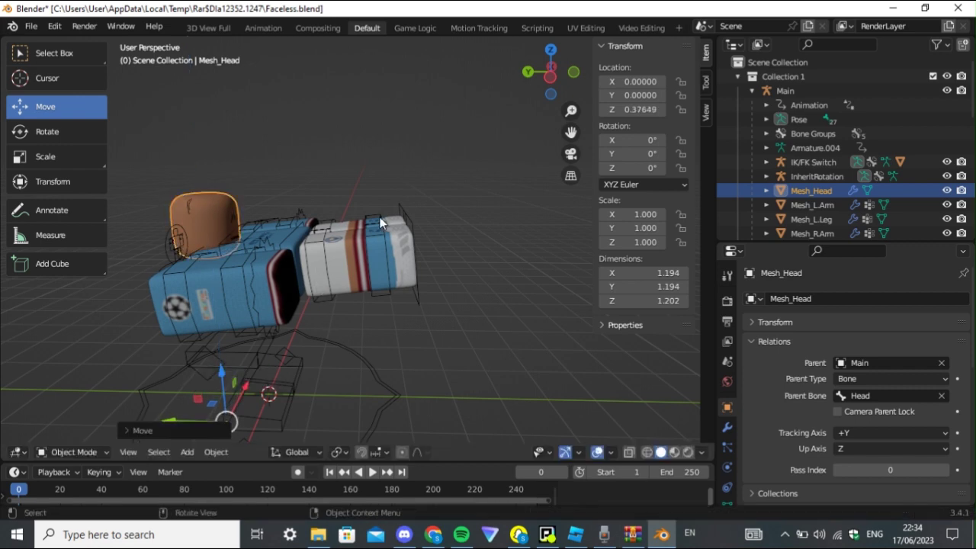
pyautogui.moveTo(550, 77); pyautogui.dragTo(132, 201)
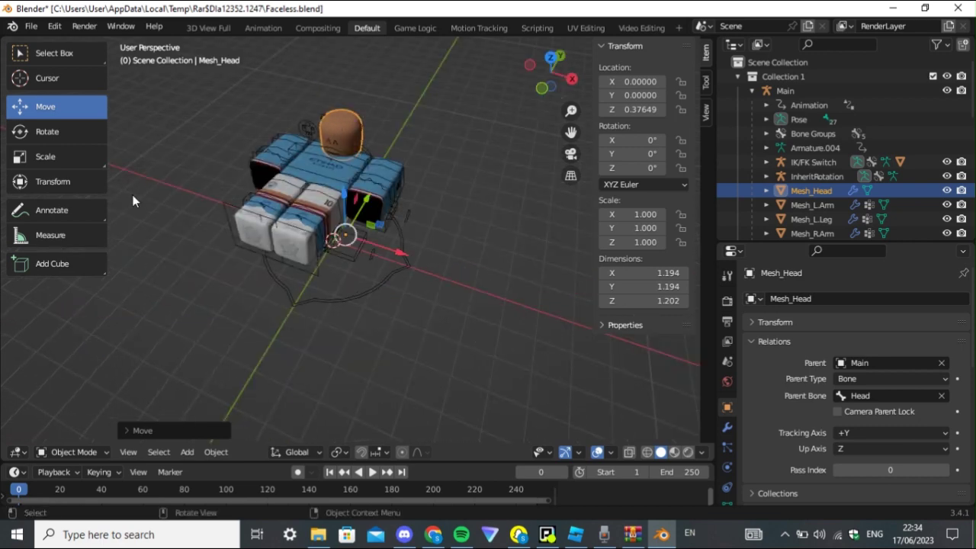
# Undo a free trackball rotation, then rotate the Torso bone about X in Pose Mode
pyautogui.click(326, 153)
pyautogui.hotkey('ctrl', 'Tab')
pyautogui.press('r')
pyautogui.press('r')
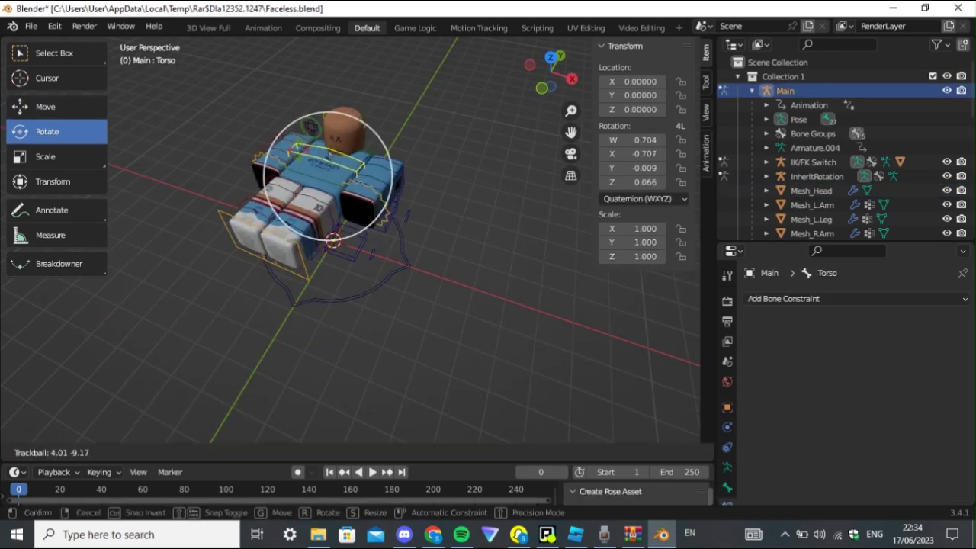
pyautogui.click(296, 158)
pyautogui.hotkey('ctrl', 'z')
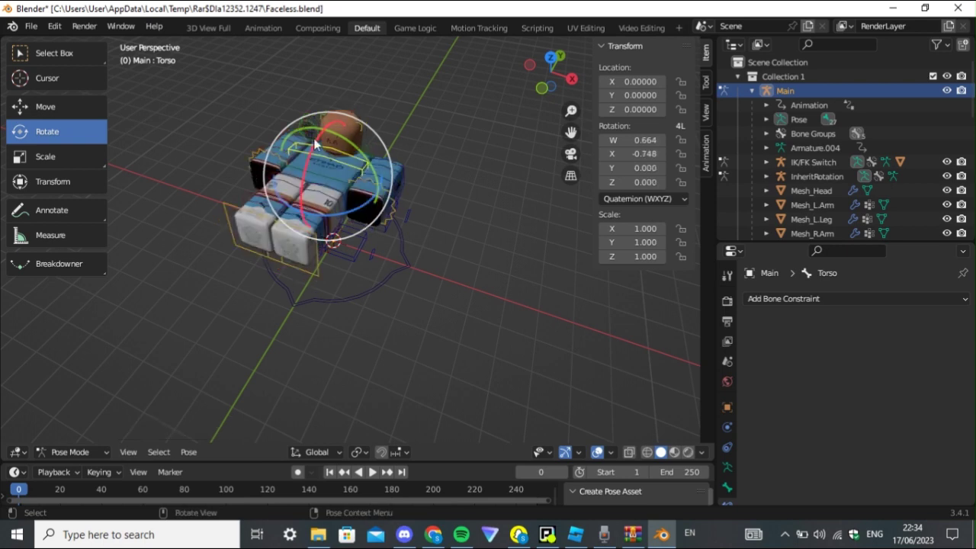
pyautogui.moveTo(301, 151)
pyautogui.mouseDown()
pyautogui.moveTo(308, 128)
pyautogui.moveTo(314, 149)
pyautogui.mouseUp()
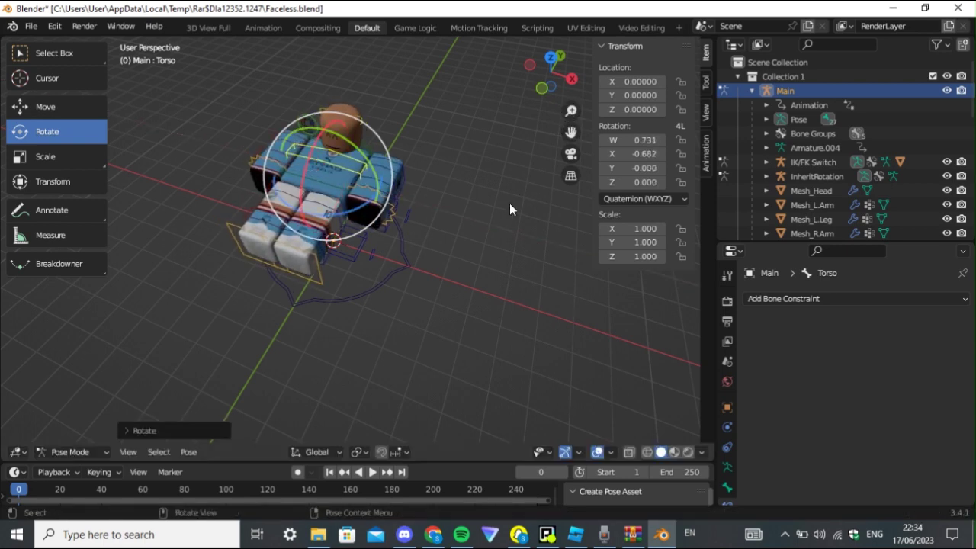
pyautogui.moveTo(550, 70)
pyautogui.mouseDown()
pyautogui.moveTo(530, 74)
pyautogui.moveTo(554, 59)
pyautogui.mouseUp()
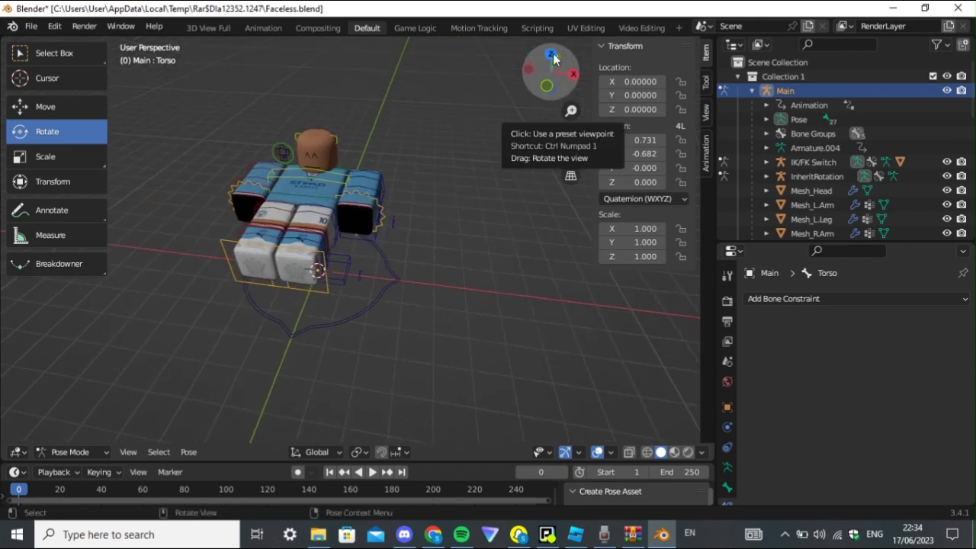
pyautogui.click(334, 138)
# Lower the head mesh slightly in Object Mode, then undo back to the saved pose
pyautogui.click(90, 105)
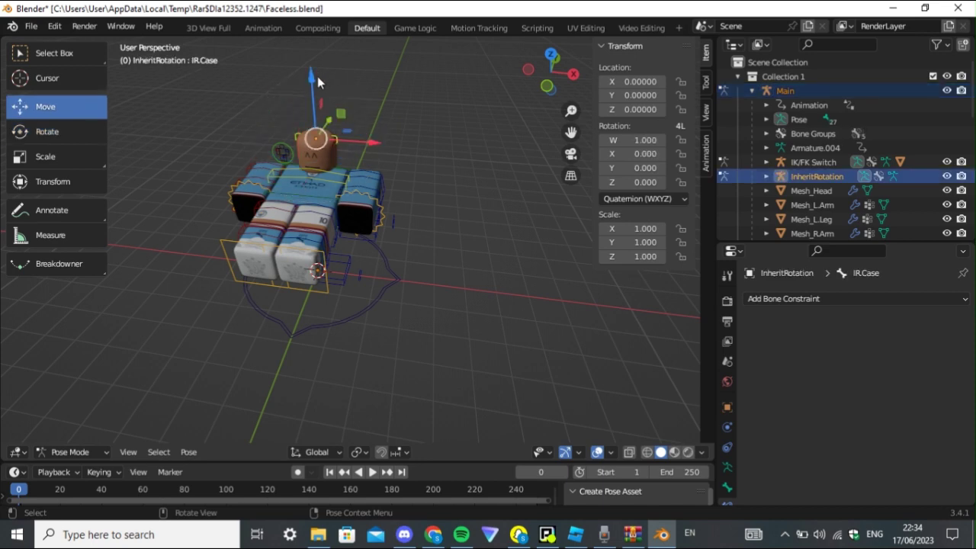
pyautogui.hotkey('ctrl', 'Tab')
pyautogui.click(313, 160)
pyautogui.moveTo(324, 222); pyautogui.dragTo(324, 223)
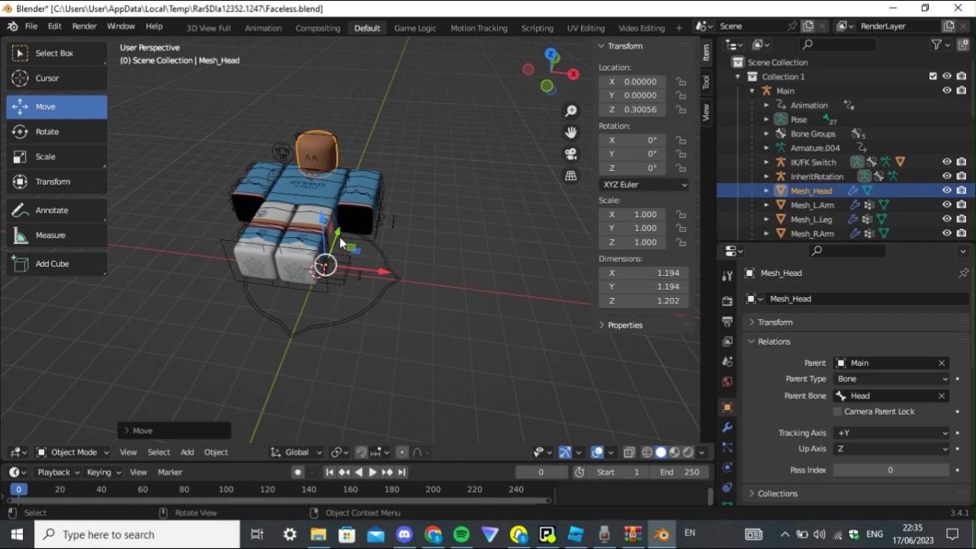
pyautogui.moveTo(547, 47); pyautogui.dragTo(325, 244)
pyautogui.hotkey('ctrl', 'z')
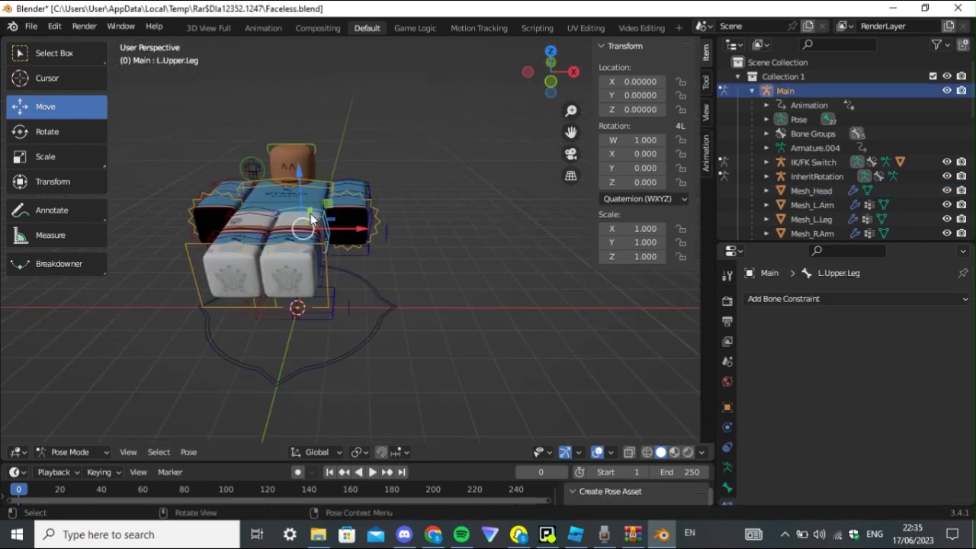
pyautogui.moveTo(549, 58); pyautogui.dragTo(548, 55)
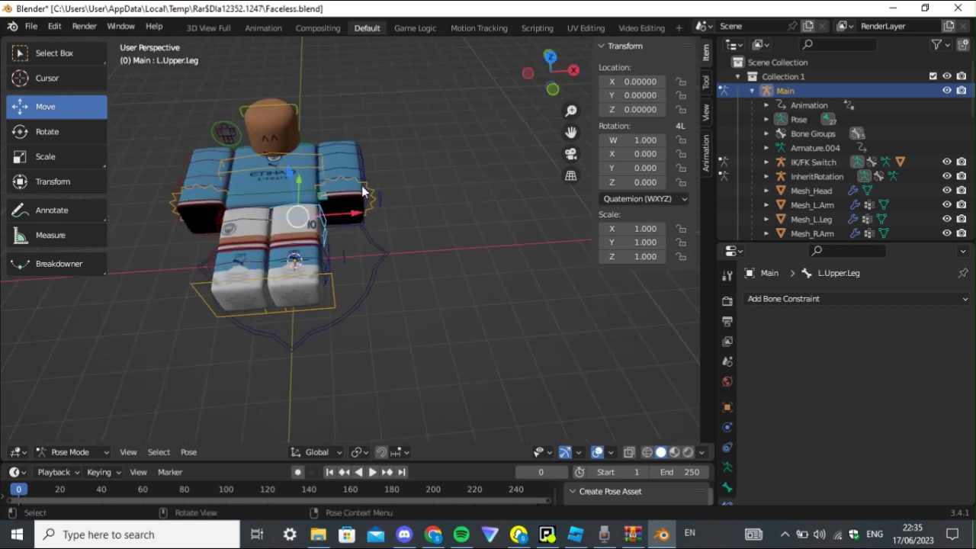
# Swing the left upper leg about 45 degrees and bend the left lower leg about 17 degrees
pyautogui.click(53, 131)
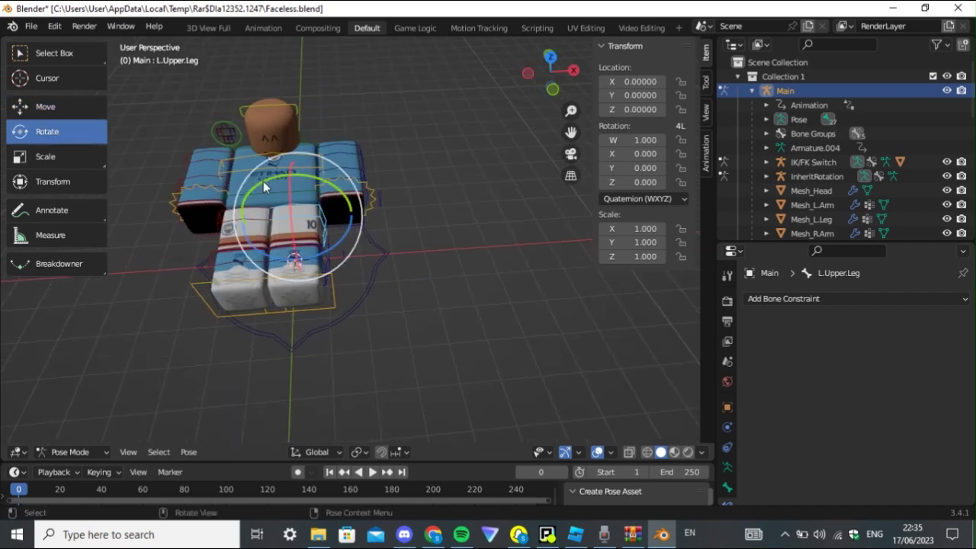
pyautogui.moveTo(263, 183); pyautogui.dragTo(288, 253)
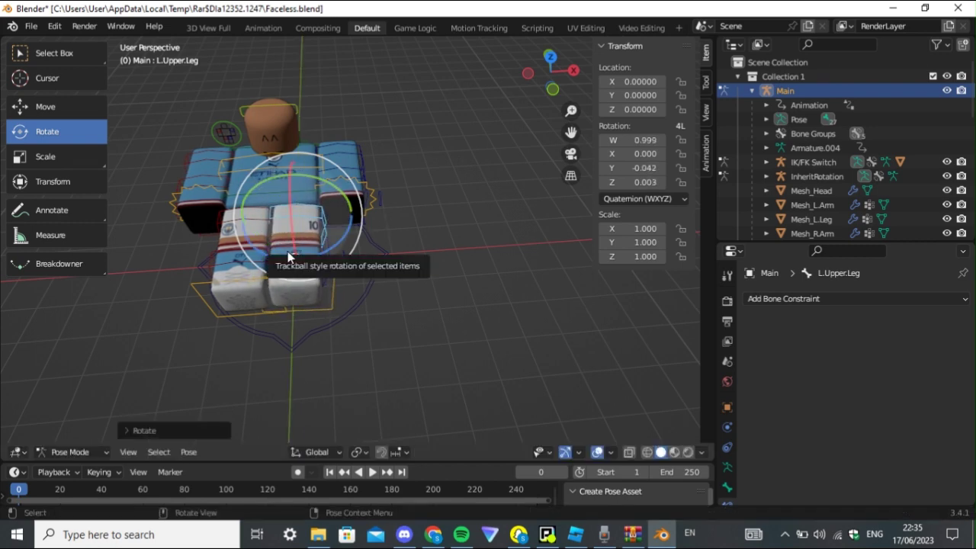
pyautogui.click(291, 264)
pyautogui.moveTo(290, 215)
pyautogui.mouseDown()
pyautogui.moveTo(297, 267)
pyautogui.moveTo(303, 204)
pyautogui.mouseUp()
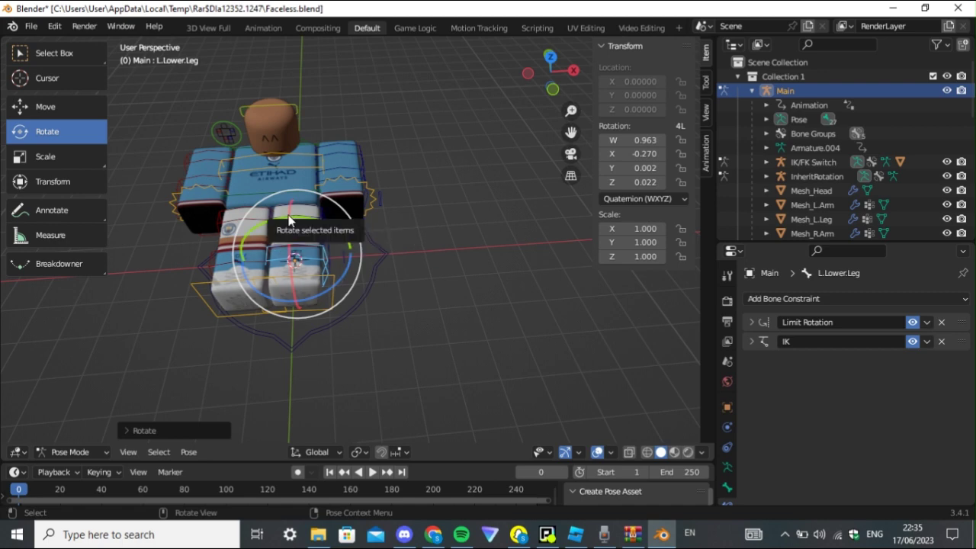
# Swing the left upper leg around about 79 degrees, then tilt it about 13 degrees
pyautogui.click(308, 217)
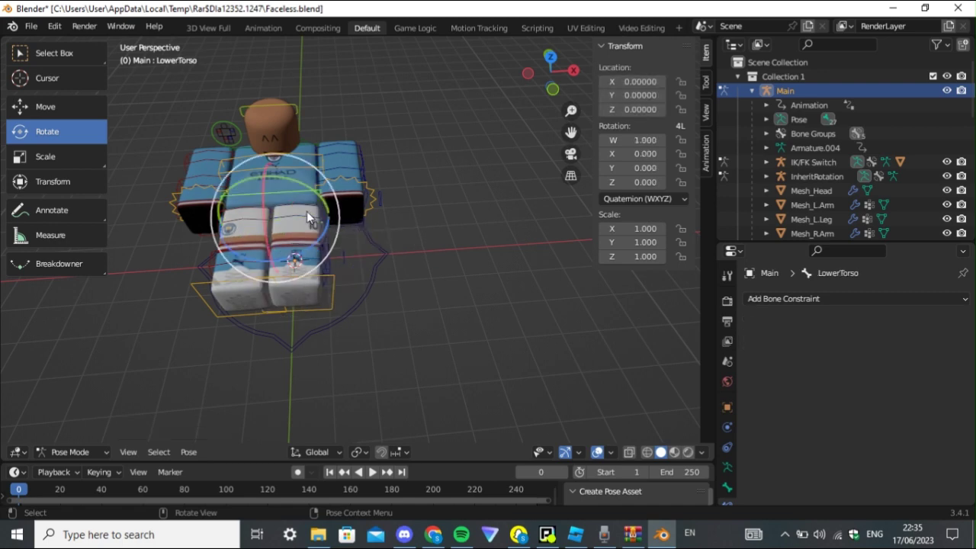
pyautogui.click(282, 192)
pyautogui.click(298, 215)
pyautogui.click(297, 217)
pyautogui.click(303, 219)
pyautogui.moveTo(258, 187); pyautogui.dragTo(390, 284)
pyautogui.click(63, 108)
pyautogui.click(67, 128)
pyautogui.moveTo(287, 186); pyautogui.dragTo(310, 267)
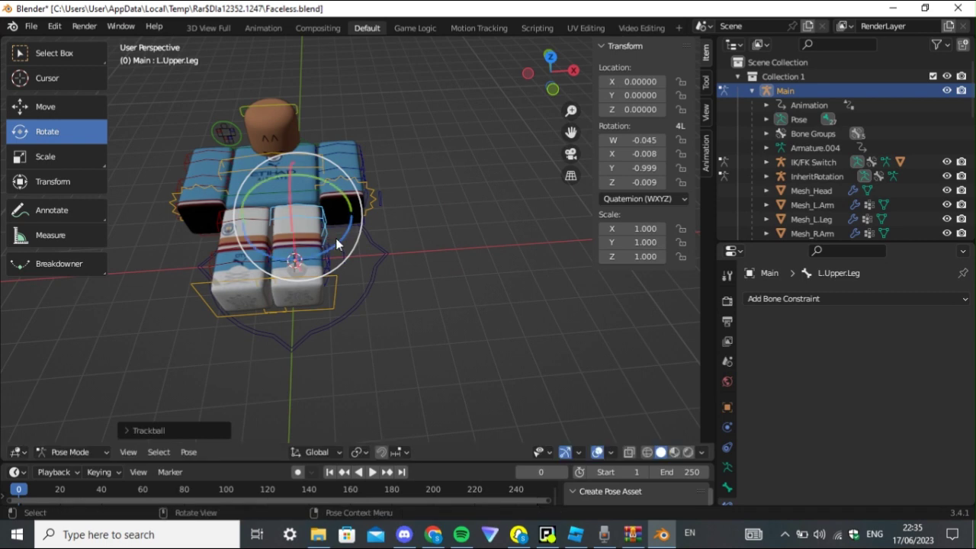
# Rotate the left leg IK target about 56 degrees
pyautogui.click(323, 244)
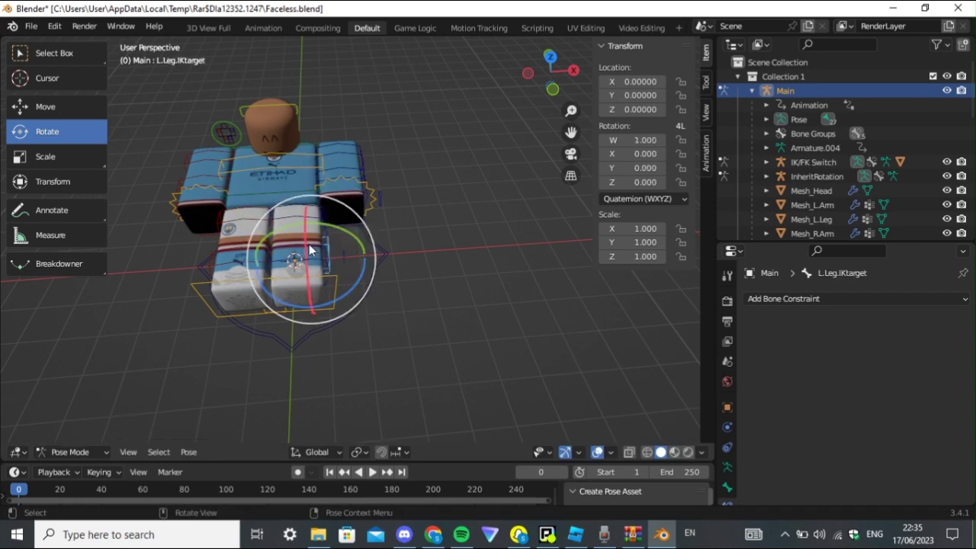
pyautogui.moveTo(306, 240); pyautogui.dragTo(308, 297)
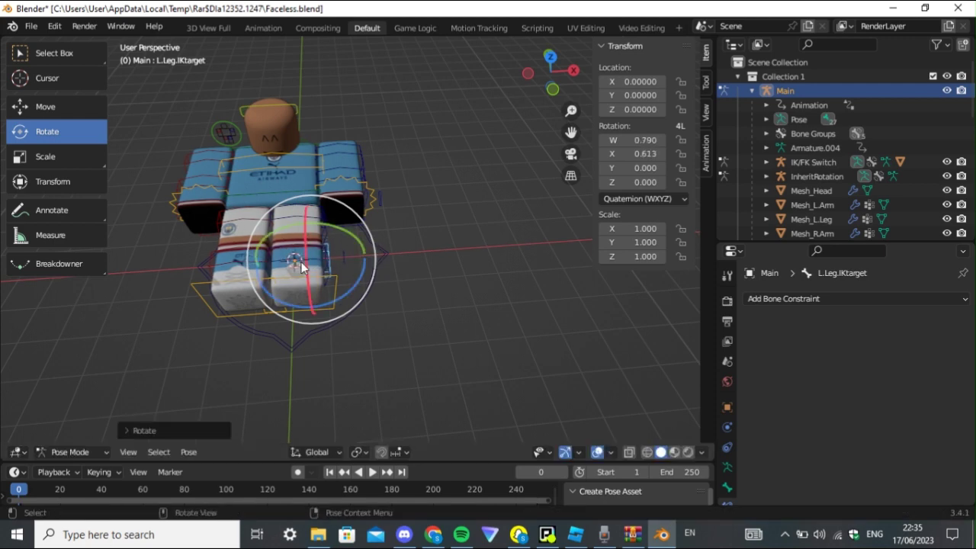
pyautogui.click(294, 264)
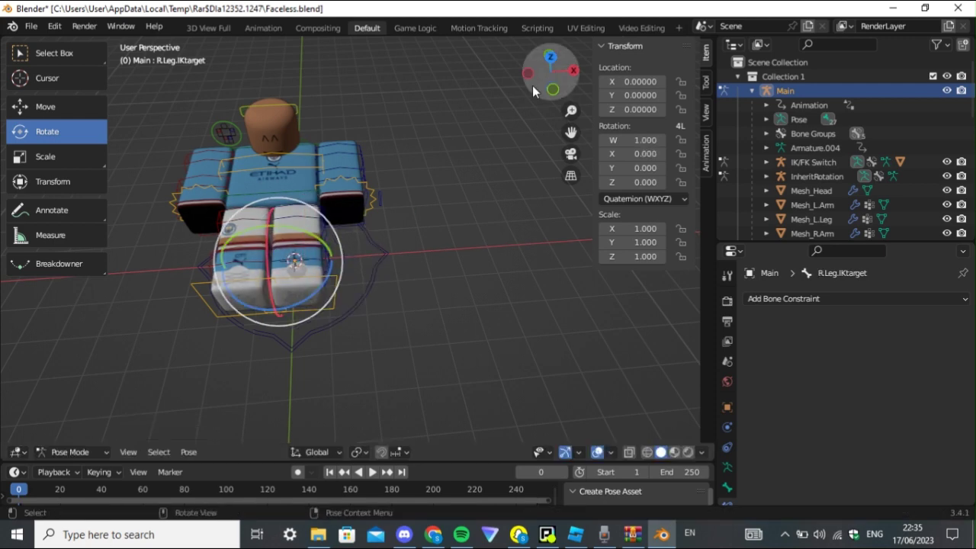
pyautogui.moveTo(533, 84); pyautogui.dragTo(457, 79)
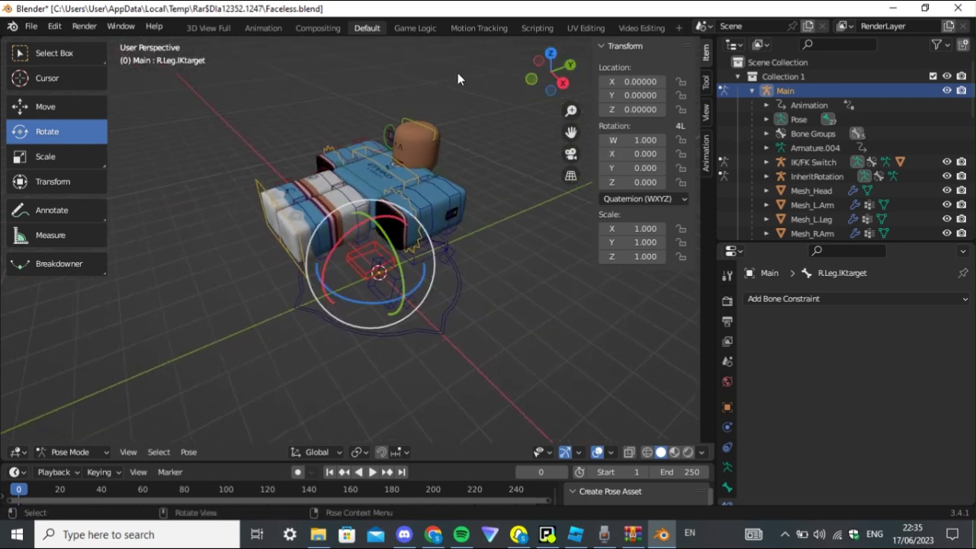
# Bend the right and left lower legs back about 24–25 degrees each
pyautogui.click(313, 216)
pyautogui.click(312, 212)
pyautogui.moveTo(295, 160); pyautogui.dragTo(317, 160)
pyautogui.click(312, 221)
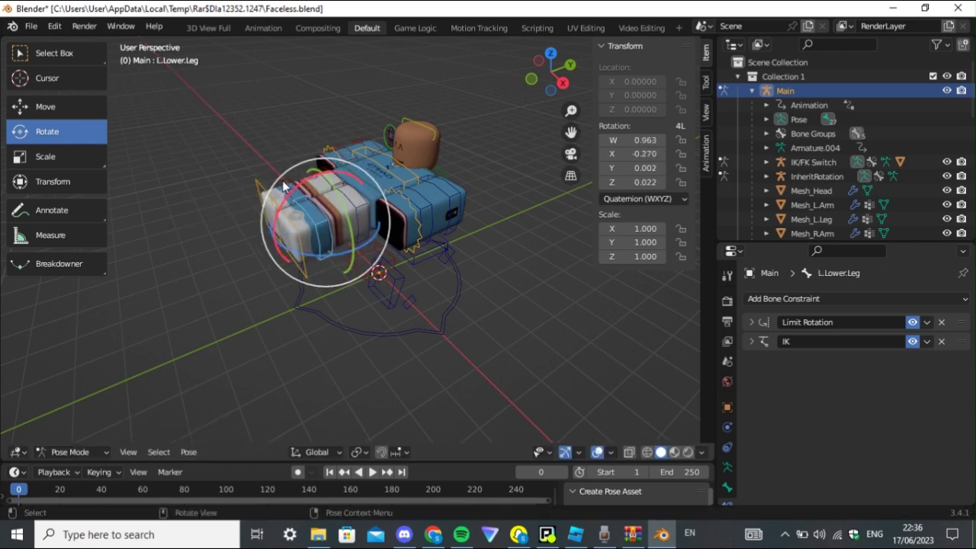
pyautogui.moveTo(279, 213); pyautogui.dragTo(370, 157)
# Fine-tune the left upper leg's twist, turning it about 6 degrees
pyautogui.click(361, 205)
pyautogui.moveTo(541, 80); pyautogui.dragTo(393, 192)
pyautogui.moveTo(249, 205); pyautogui.dragTo(238, 195)
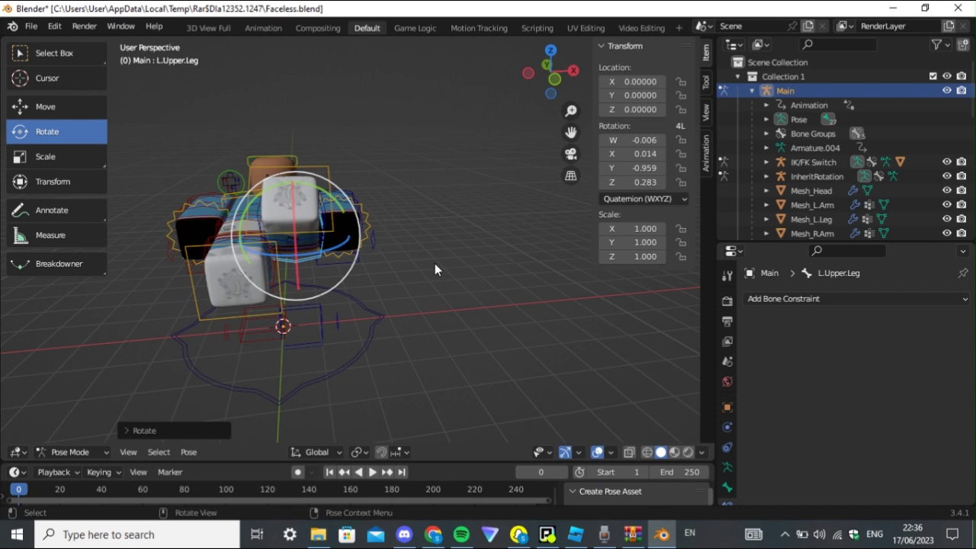
pyautogui.moveTo(338, 257)
pyautogui.mouseDown()
pyautogui.moveTo(328, 259)
pyautogui.moveTo(349, 252)
pyautogui.mouseUp()
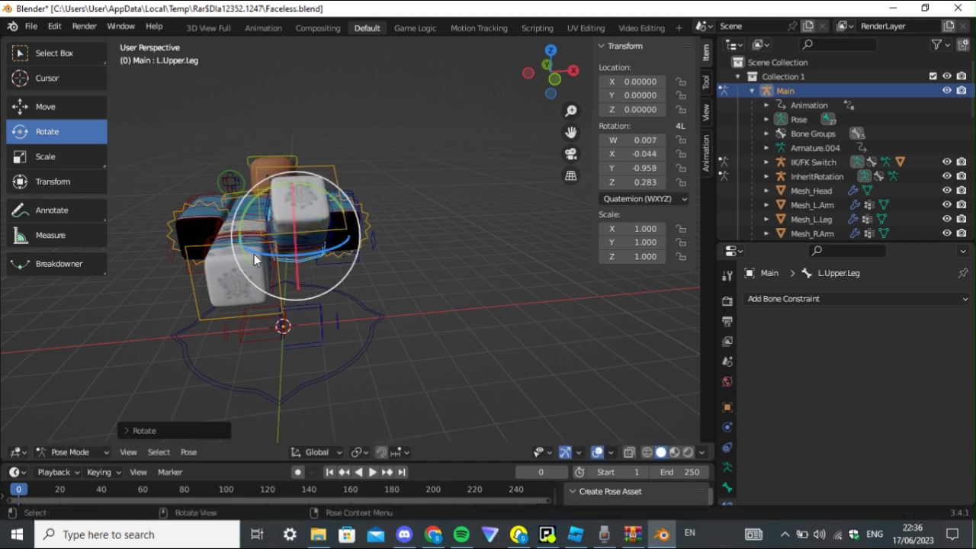
pyautogui.moveTo(547, 75); pyautogui.dragTo(492, 108)
# Raise the left upper arm about 46 degrees, then lower it slightly
pyautogui.click(449, 173)
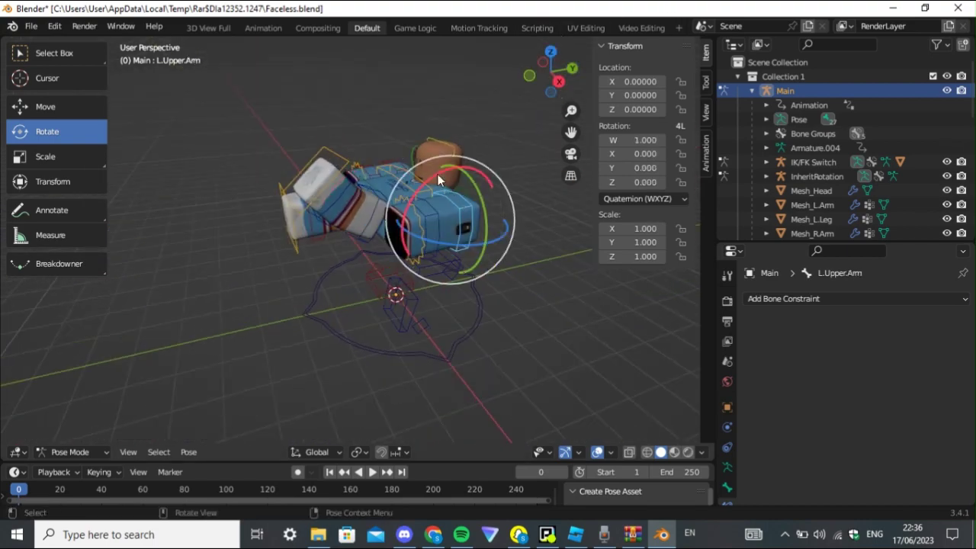
pyautogui.moveTo(438, 180); pyautogui.dragTo(507, 124)
pyautogui.click(509, 126)
pyautogui.moveTo(510, 126); pyautogui.dragTo(427, 152, button='middle')
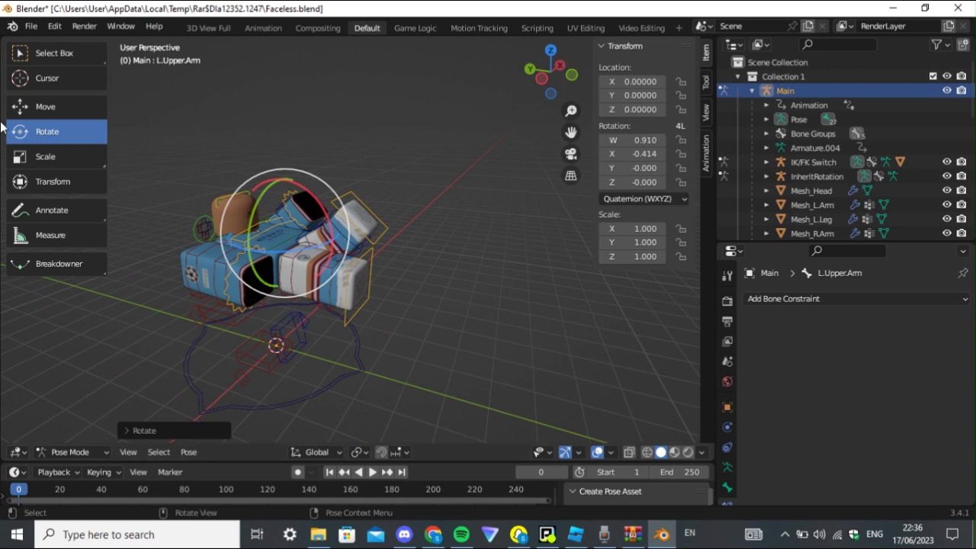
pyautogui.click(45, 106)
pyautogui.moveTo(276, 169); pyautogui.dragTo(199, 250)
# Rotate the right upper arm about 30 degrees and swing the right upper leg about 14 degrees
pyautogui.click(199, 250)
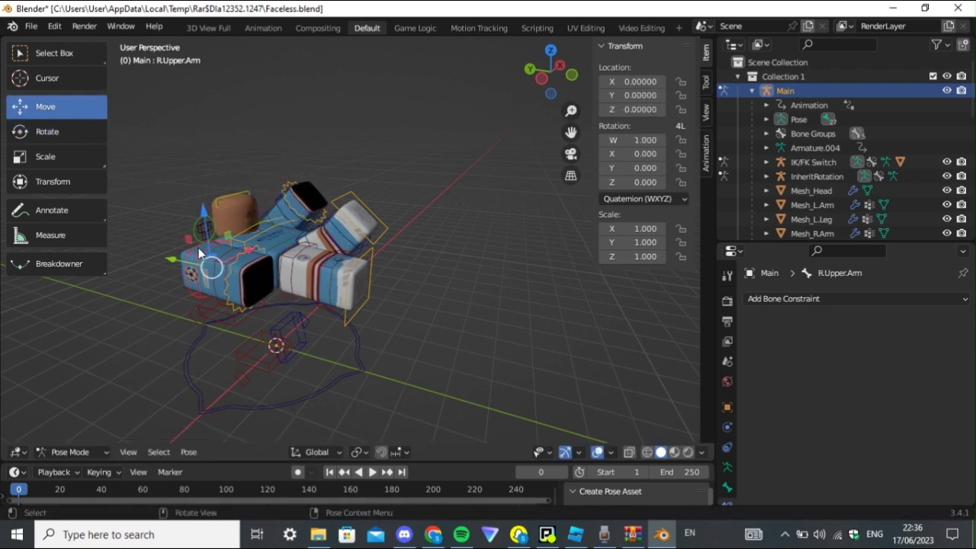
pyautogui.click(51, 137)
pyautogui.moveTo(229, 227); pyautogui.dragTo(284, 251)
pyautogui.click(291, 252)
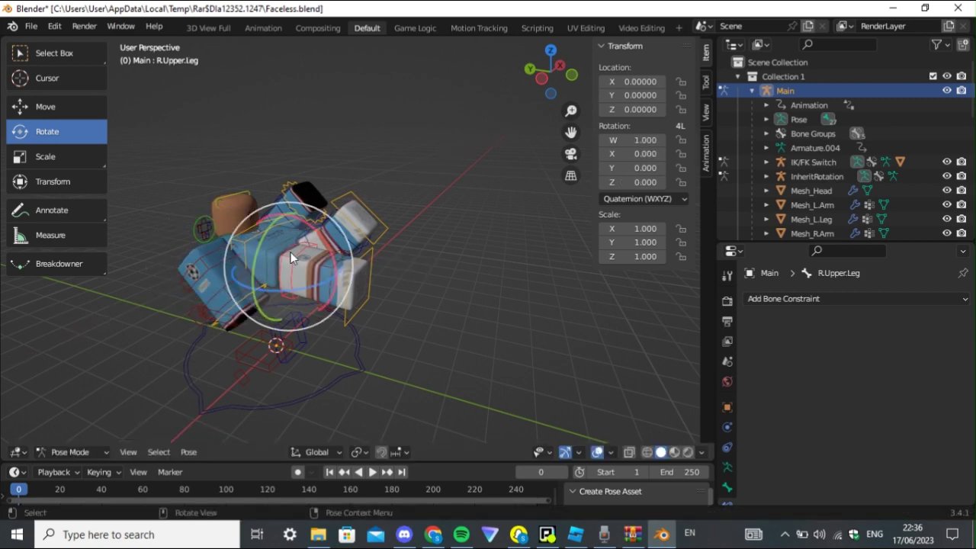
pyautogui.moveTo(252, 245); pyautogui.dragTo(262, 271)
pyautogui.moveTo(323, 242); pyautogui.dragTo(323, 242)
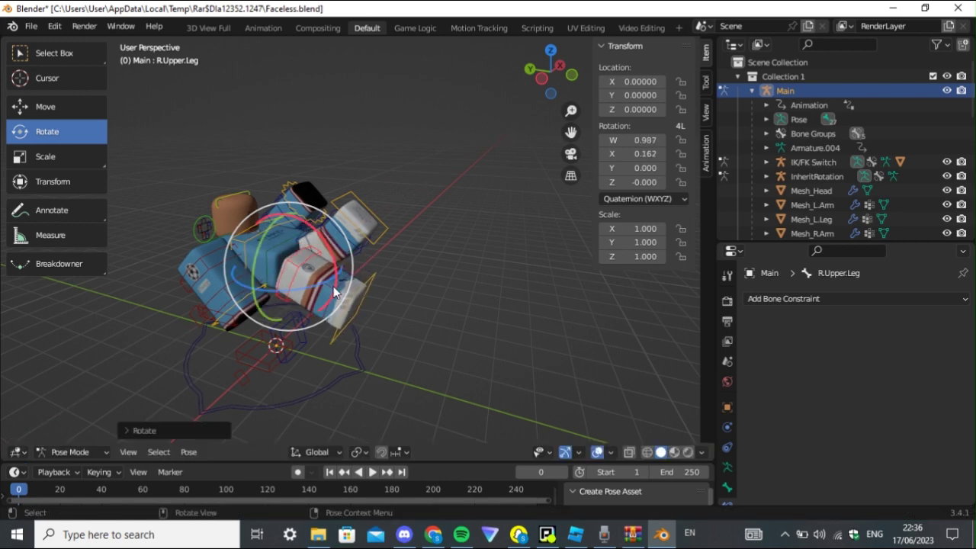
pyautogui.click(334, 276)
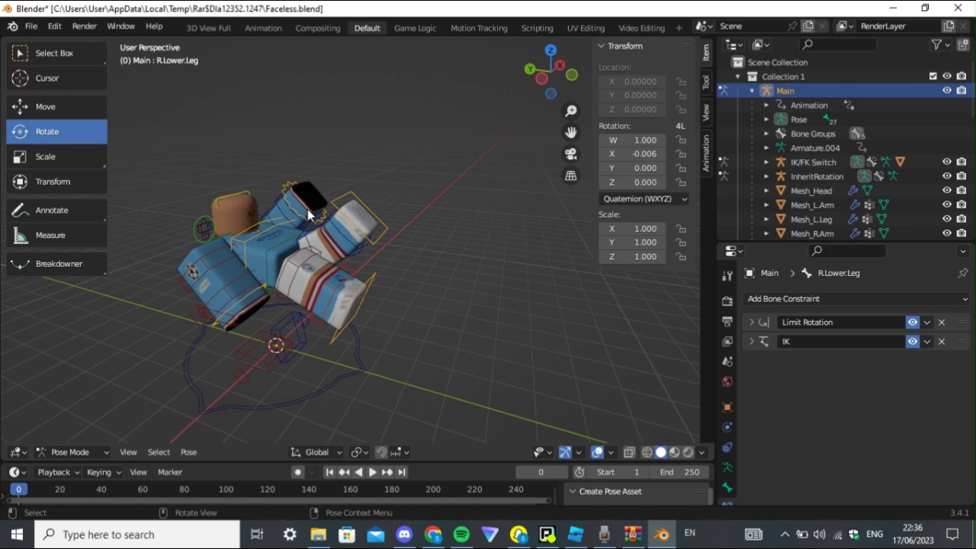
# Tilt the head mesh slightly in Object Mode, then undo the tilt
pyautogui.click(31, 26)
pyautogui.click(237, 208)
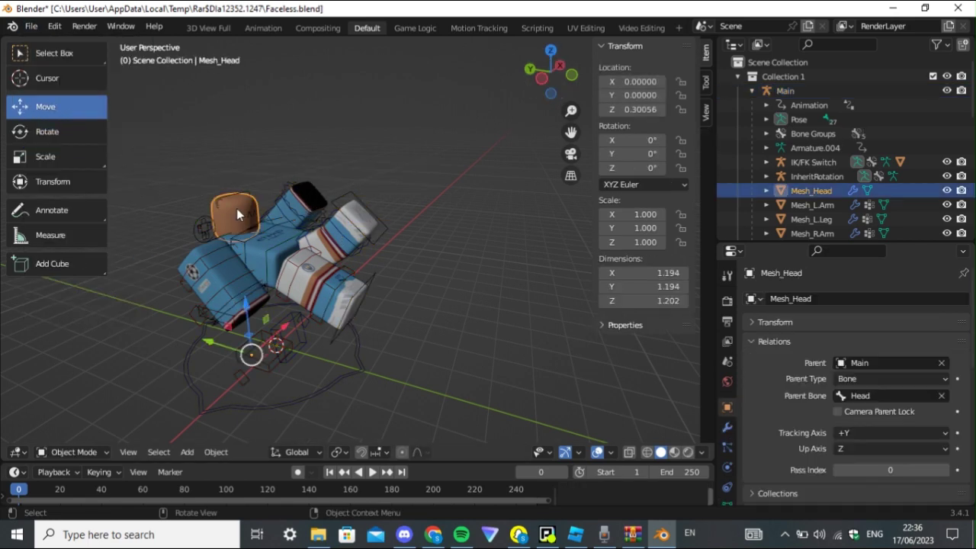
pyautogui.click(65, 128)
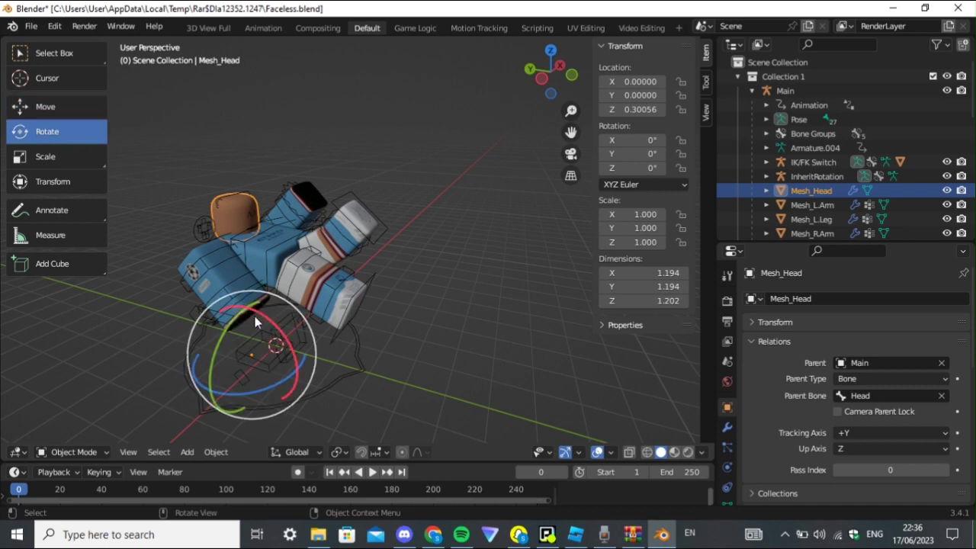
pyautogui.moveTo(261, 322); pyautogui.dragTo(257, 311)
pyautogui.hotkey('ctrl', 'z')
# Tilt the Head bone about 17 degrees in Pose Mode and deselect all bones
pyautogui.scroll(2, 348, 164)
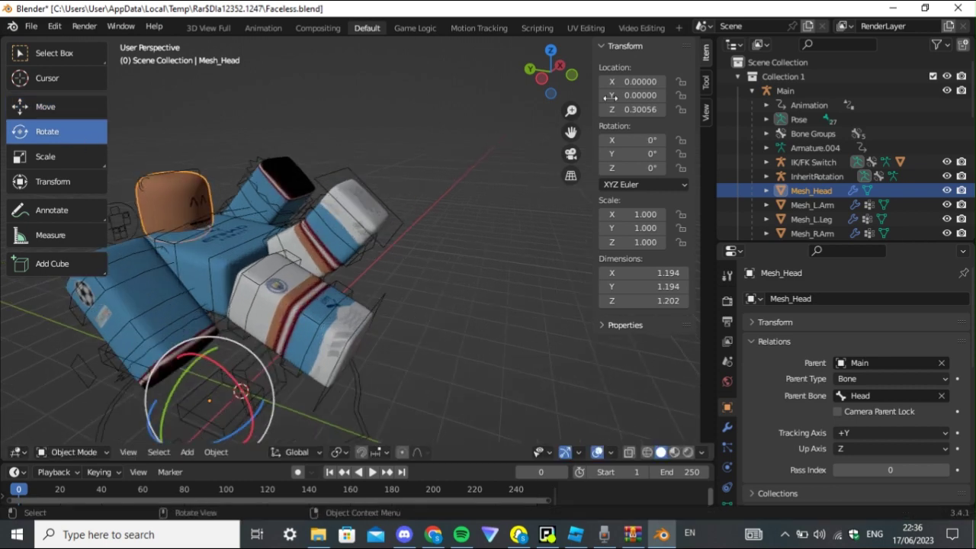
pyautogui.moveTo(552, 45); pyautogui.dragTo(202, 277)
pyautogui.click(183, 342)
pyautogui.hotkey('ctrl', 'Tab')
pyautogui.scroll(-3, 431, 309)
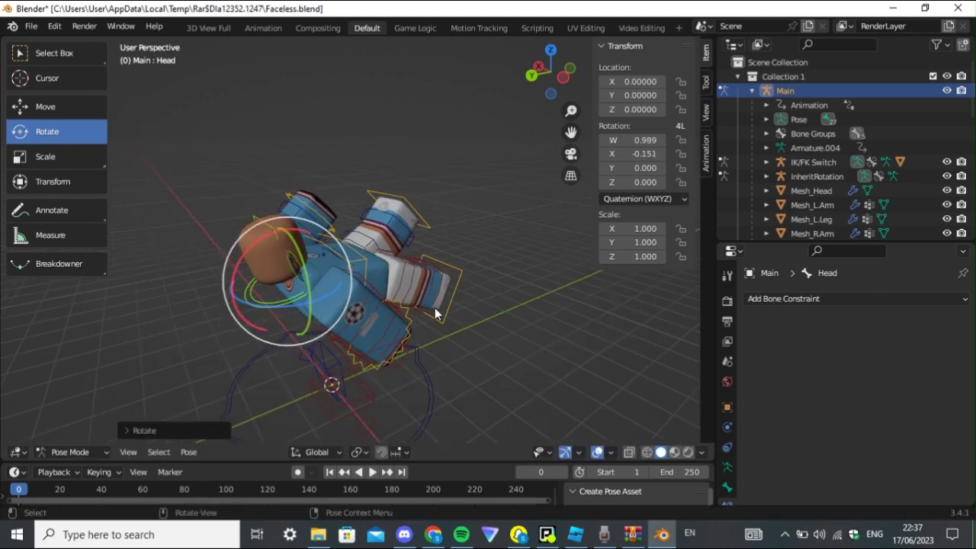
pyautogui.click(484, 280)
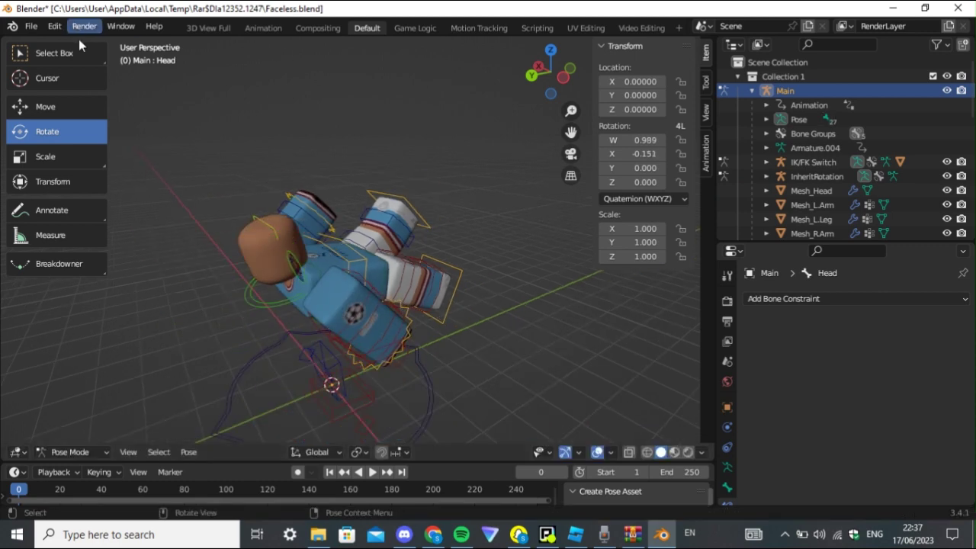
# Import saifyyy hair.obj from Downloads with the legacy Wavefront (.obj) importer
pyautogui.click(30, 26)
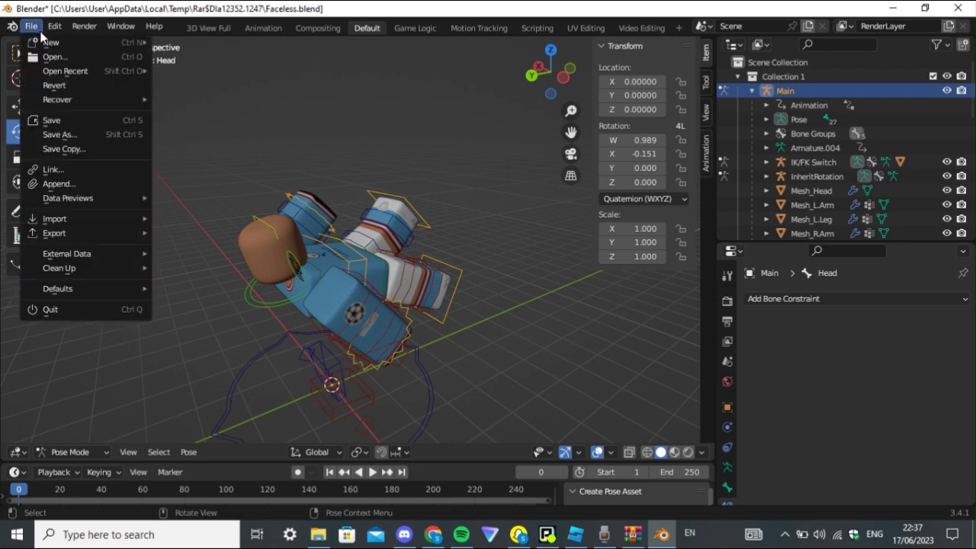
pyautogui.moveTo(135, 221)
pyautogui.press('Escape')
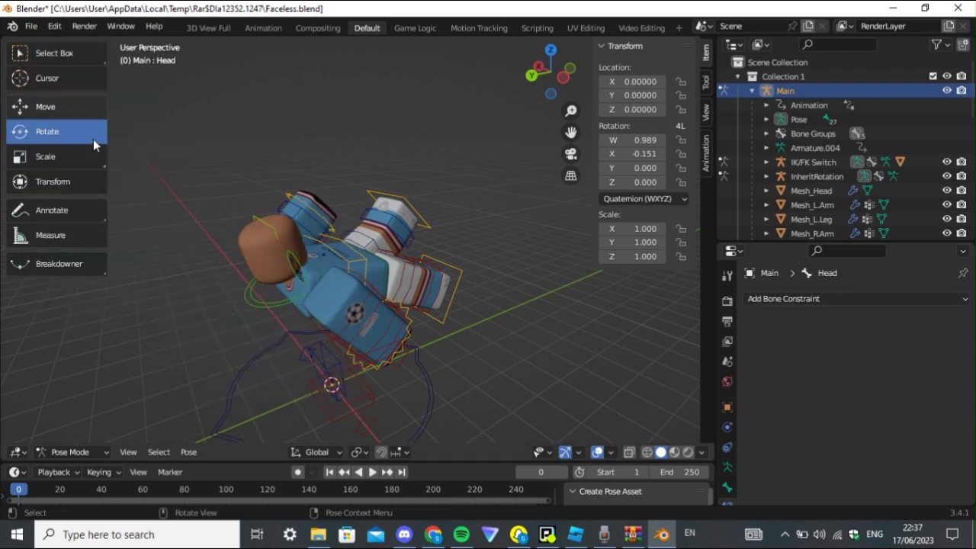
pyautogui.click(30, 26)
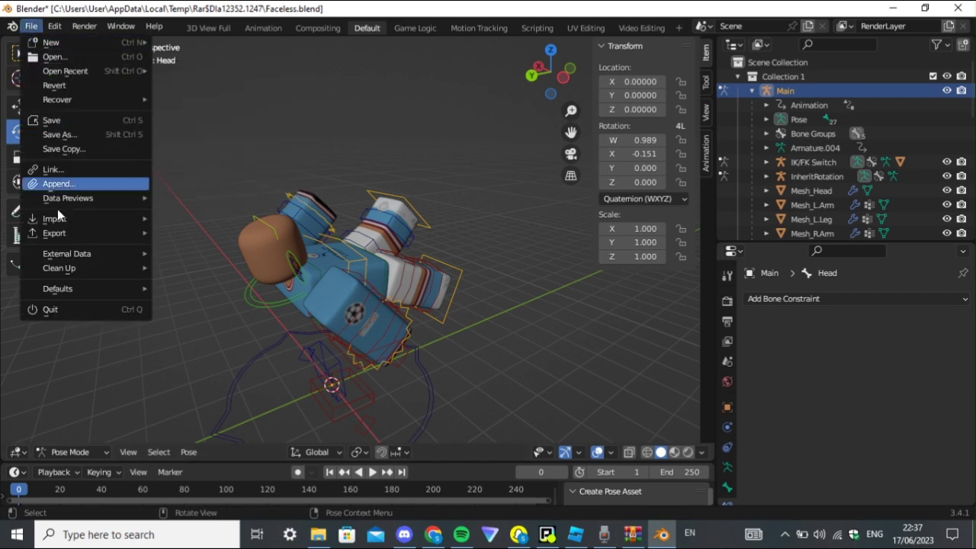
pyautogui.moveTo(54, 223)
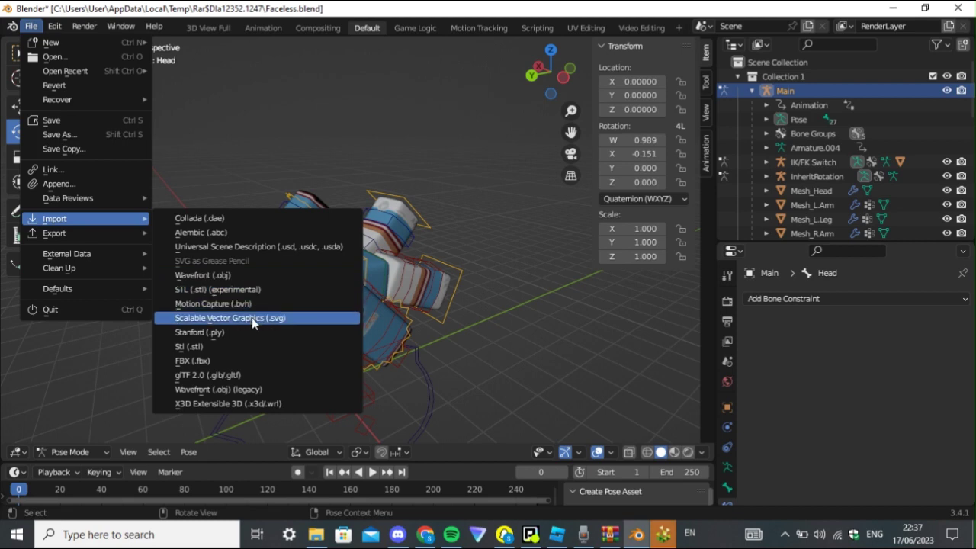
pyautogui.click(254, 392)
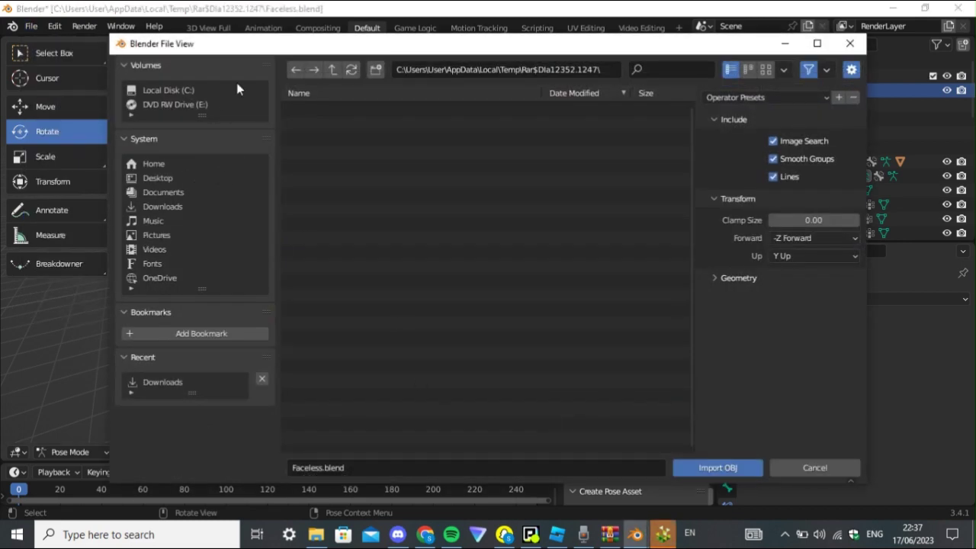
pyautogui.click(187, 209)
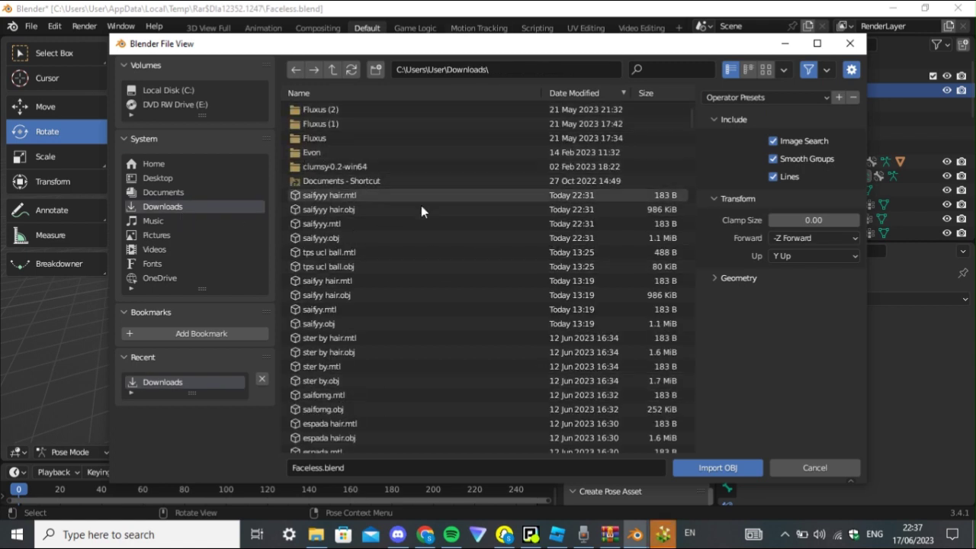
pyautogui.click(347, 209)
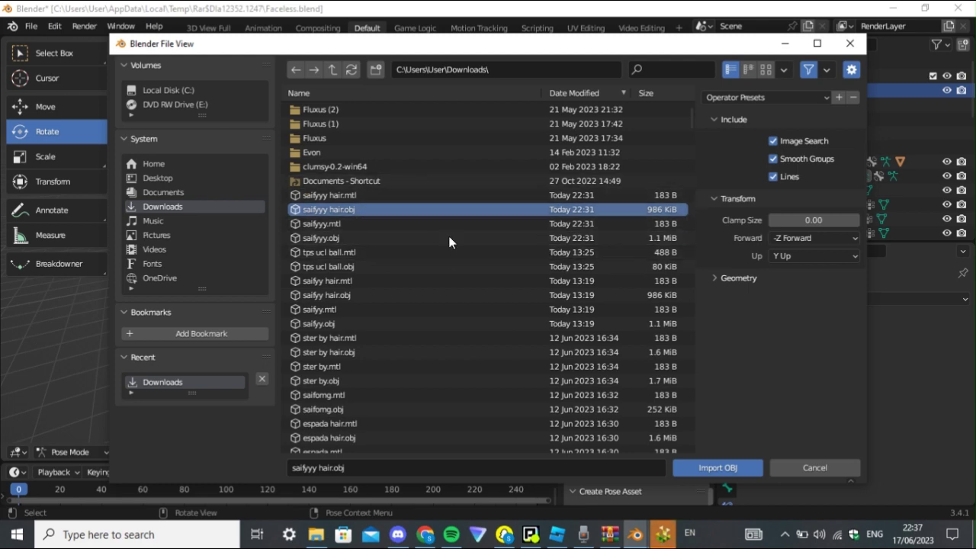
pyautogui.click(733, 471)
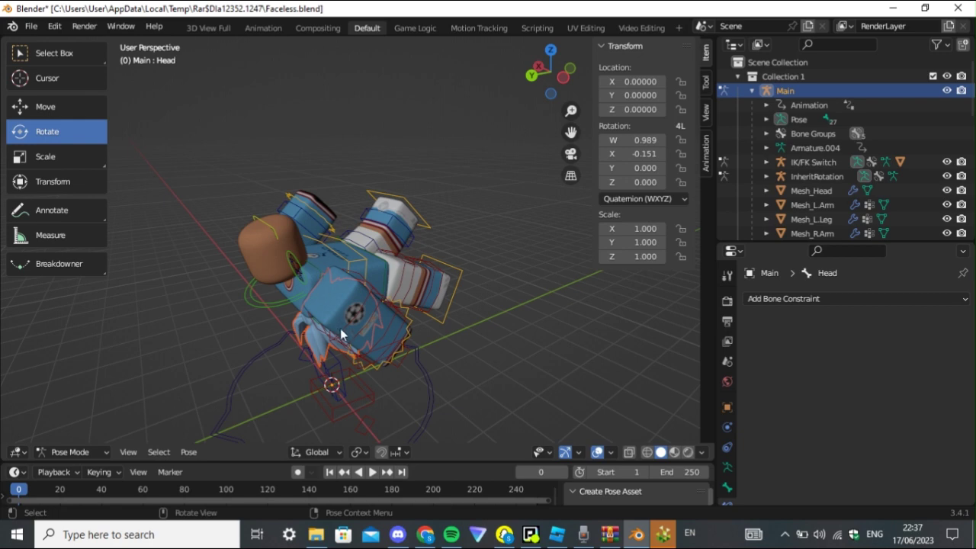
# Select the saifyyy hair and move it up above the avatar's head
pyautogui.click(46, 107)
pyautogui.scroll(-10, 801, 176)
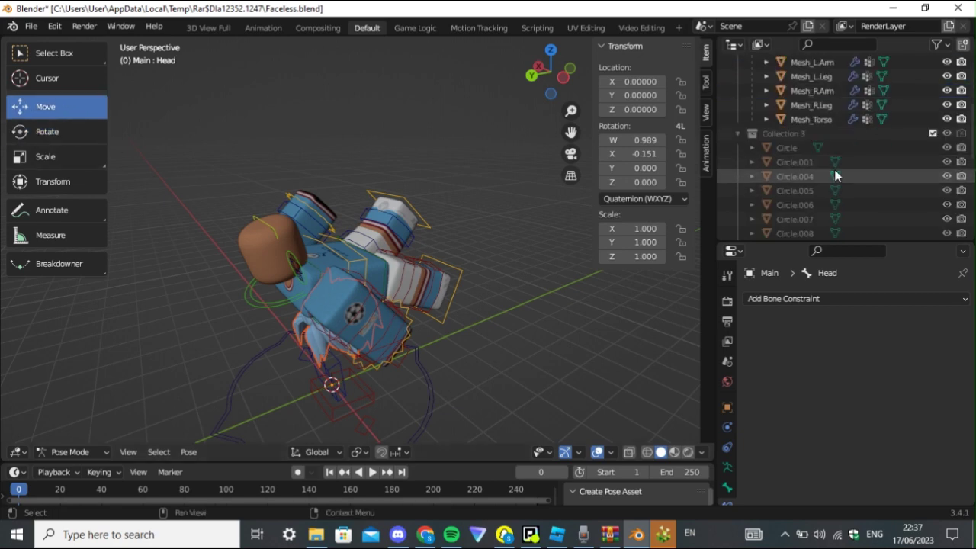
pyautogui.click(803, 227)
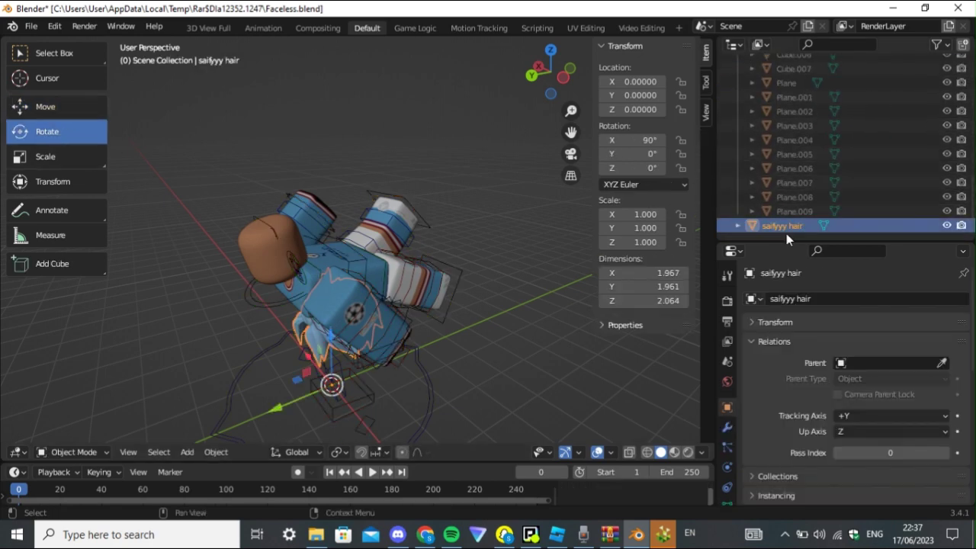
pyautogui.click(55, 110)
pyautogui.moveTo(331, 335); pyautogui.dragTo(331, 203)
pyautogui.moveTo(279, 305); pyautogui.dragTo(178, 247)
# Turn the hair around its vertical axis and lower it onto the head
pyautogui.click(57, 135)
pyautogui.moveTo(551, 70); pyautogui.dragTo(534, 77)
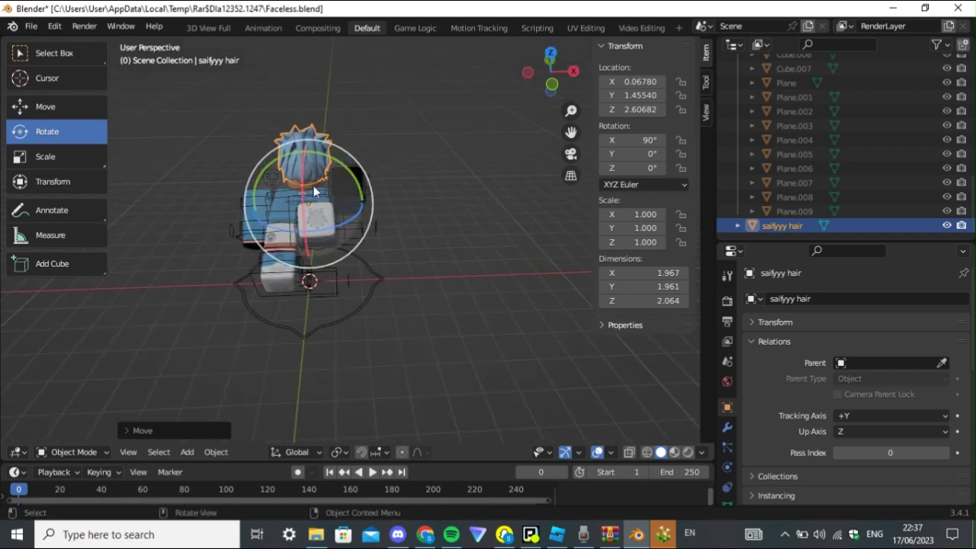
pyautogui.moveTo(347, 223); pyautogui.dragTo(450, 113)
pyautogui.click(45, 106)
pyautogui.moveTo(298, 153); pyautogui.dragTo(300, 167)
pyautogui.moveTo(551, 72); pyautogui.dragTo(507, 84)
pyautogui.moveTo(213, 280); pyautogui.dragTo(222, 279)
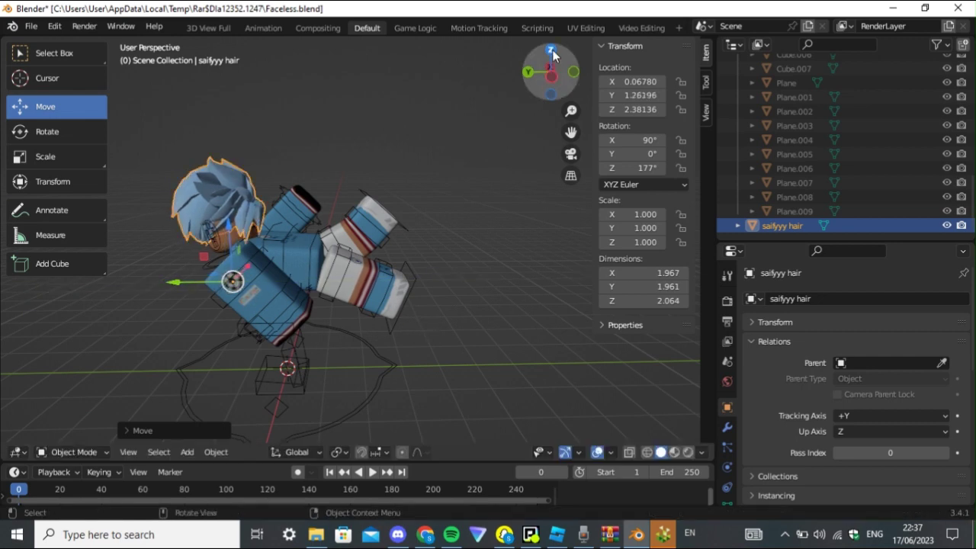
# Tilt the hair to X 97.7° and nudge it to Y 1.02685, then deselect it
pyautogui.moveTo(554, 55); pyautogui.dragTo(579, 79)
pyautogui.click(47, 131)
pyautogui.moveTo(263, 263); pyautogui.dragTo(251, 275)
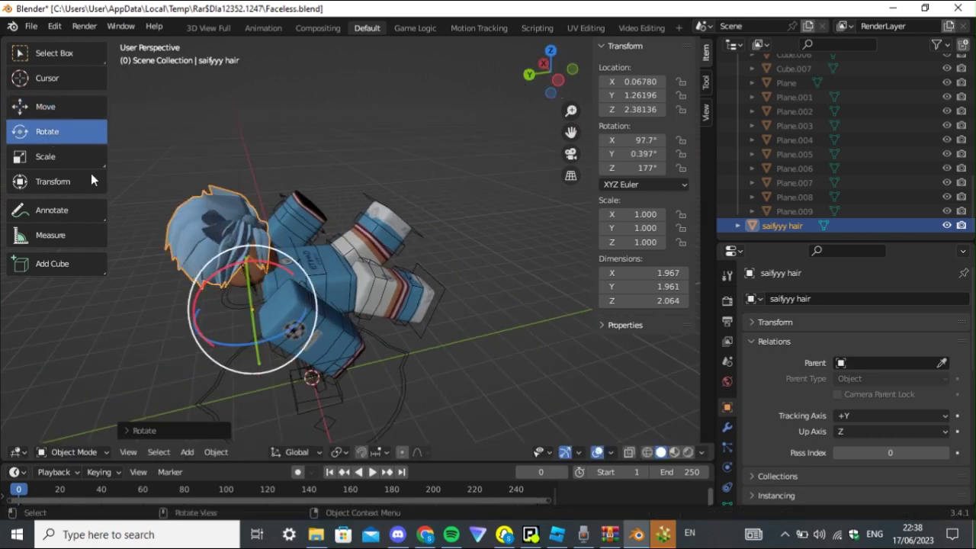
pyautogui.click(56, 114)
pyautogui.moveTo(219, 309); pyautogui.dragTo(405, 338)
pyautogui.click(547, 181)
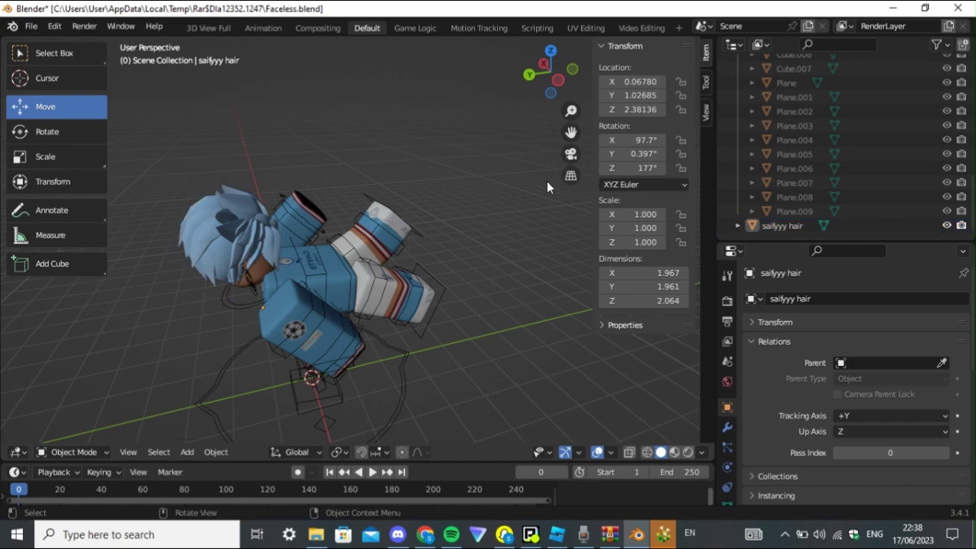
pyautogui.moveTo(554, 63); pyautogui.dragTo(351, 233)
# Bend the left lower leg slightly in Pose Mode, then switch to Roblox Studio
pyautogui.hotkey('ctrl', 'Tab')
pyautogui.click(351, 243)
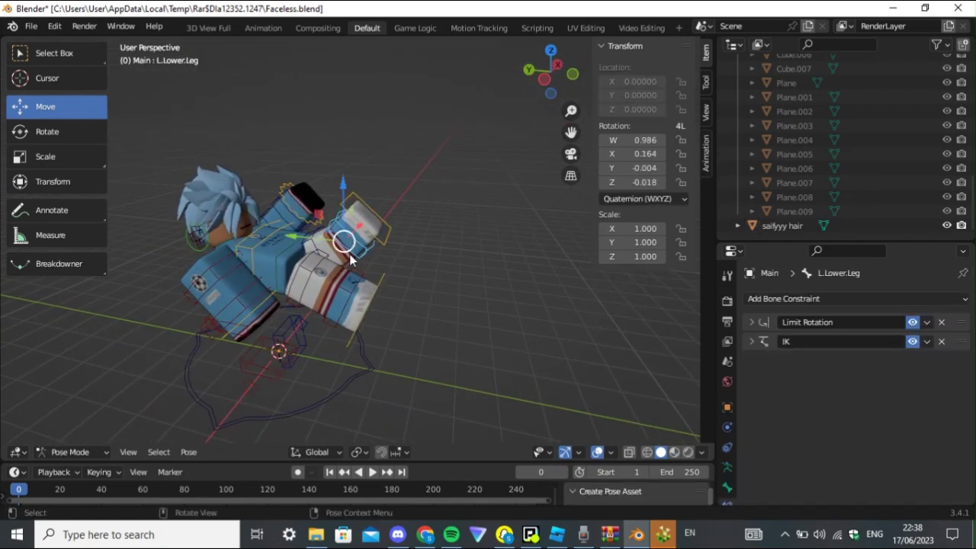
pyautogui.click(53, 131)
pyautogui.moveTo(314, 200); pyautogui.dragTo(330, 185)
pyautogui.click(460, 287)
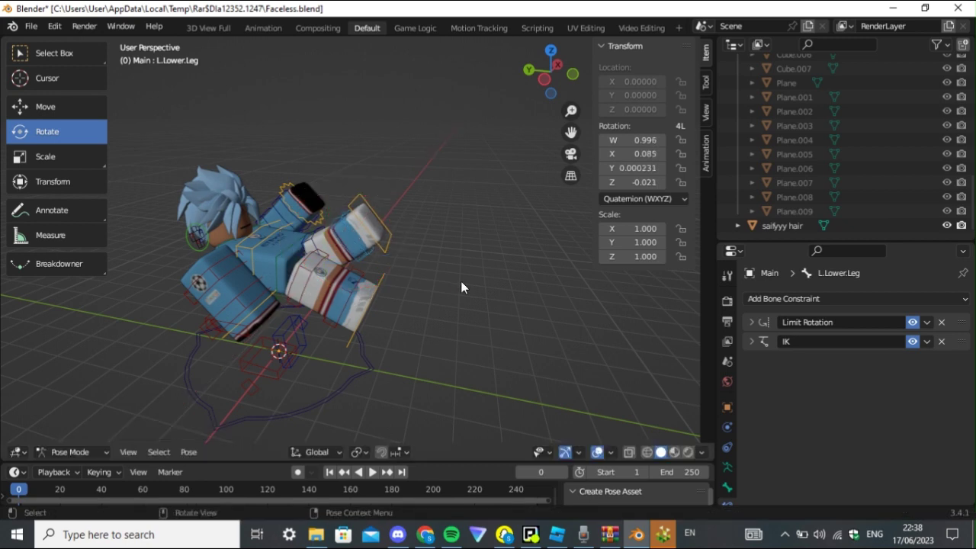
pyautogui.click(556, 535)
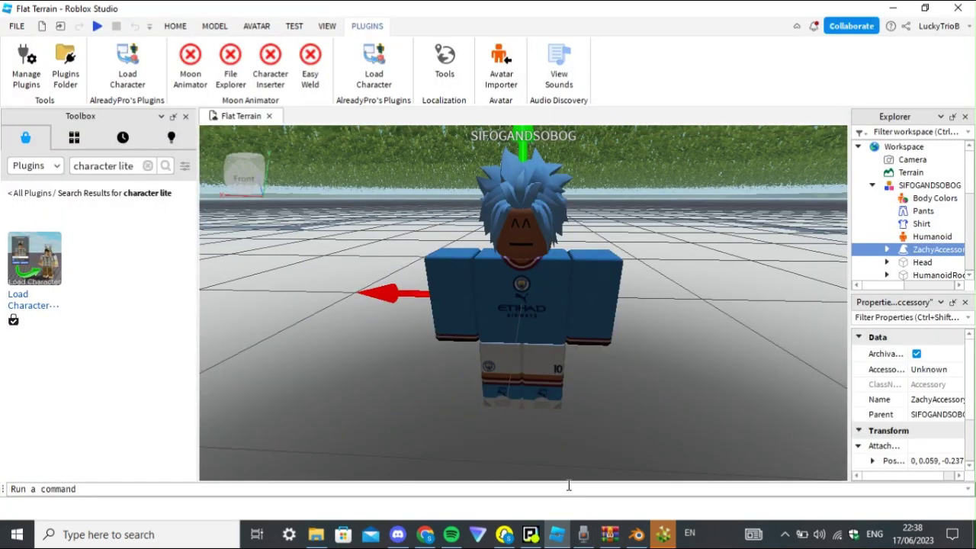
# Search Toolbox models for 'tps ucl ball', then narrow the search to 'ucl ball'
pyautogui.click(40, 166)
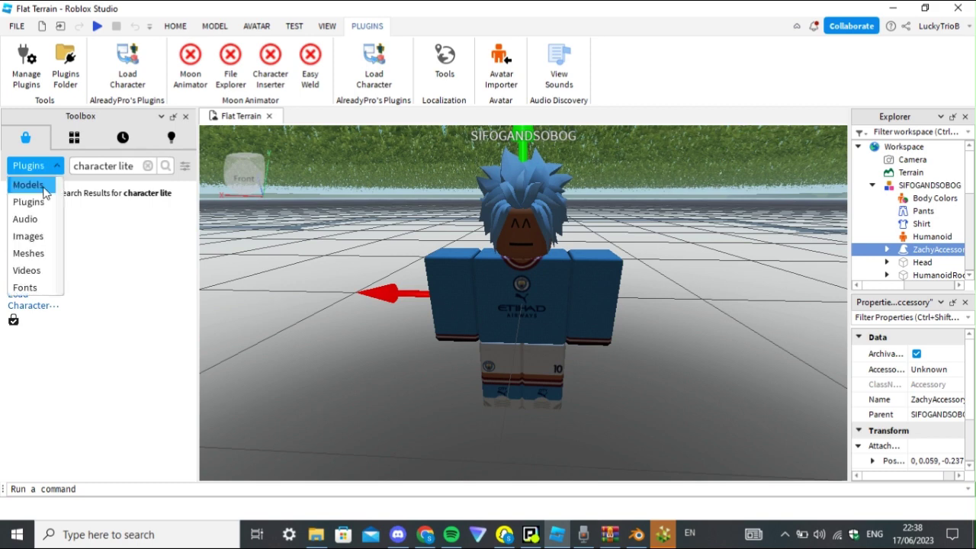
pyautogui.click(38, 186)
pyautogui.click(146, 166)
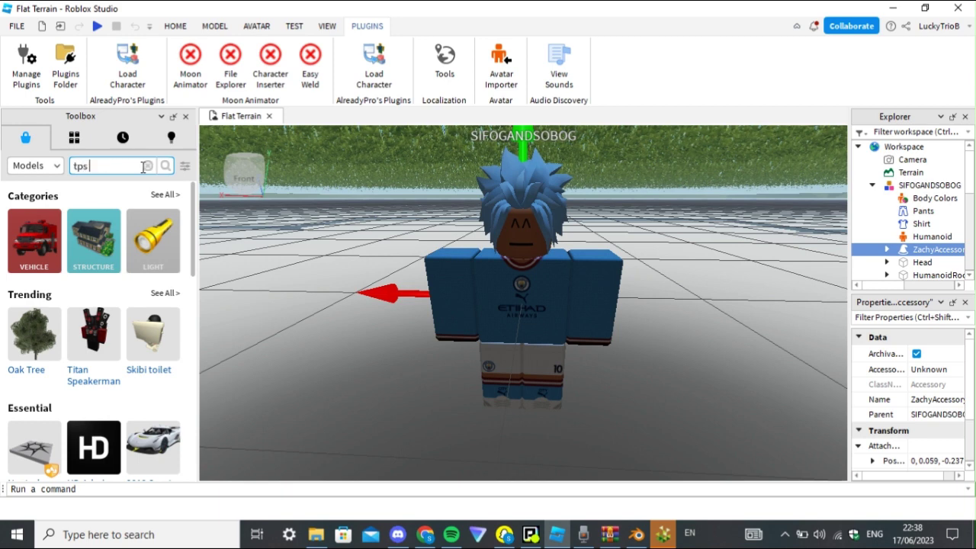
pyautogui.write('tps ucl ball')
pyautogui.press('Return')
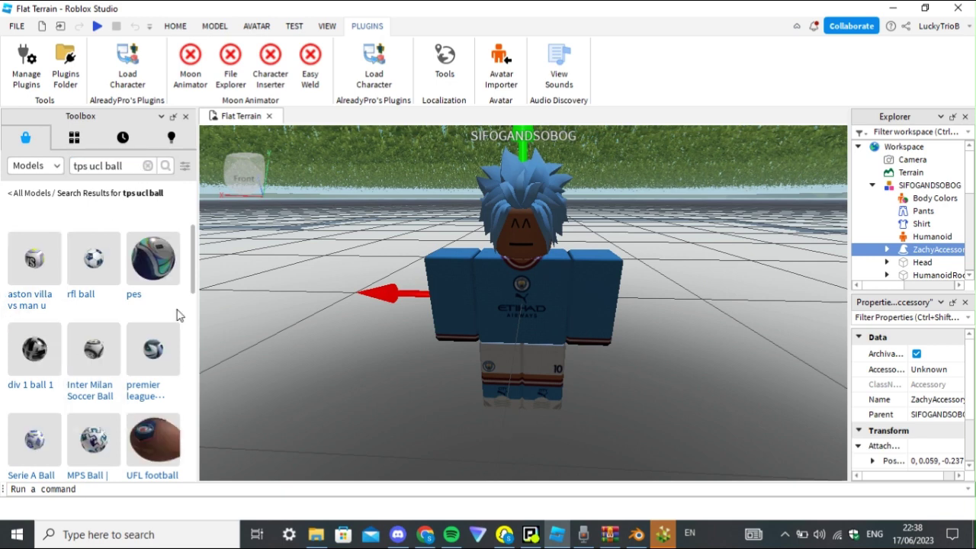
pyautogui.scroll(-3, 147, 299)
pyautogui.scroll(3, 147, 300)
pyautogui.moveTo(88, 164); pyautogui.dragTo(49, 170)
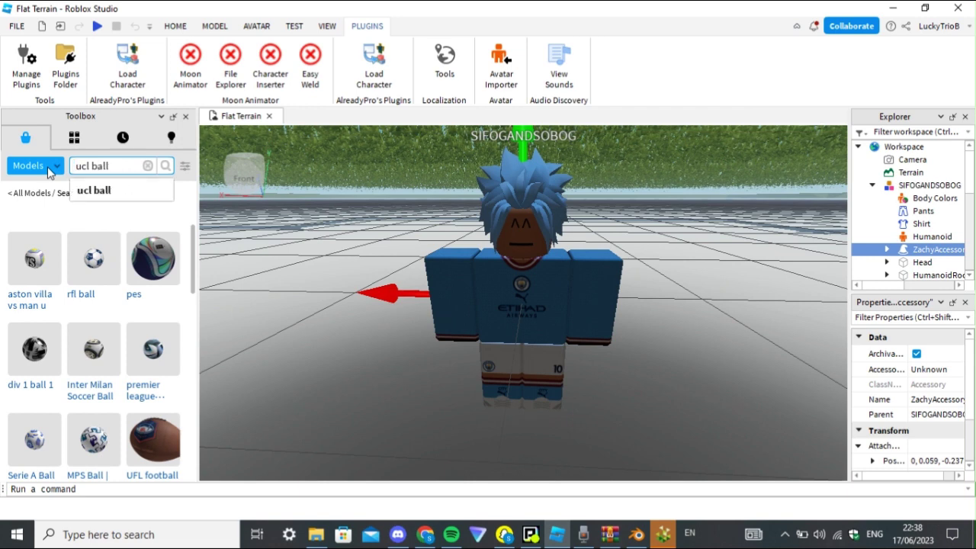
pyautogui.press('Return')
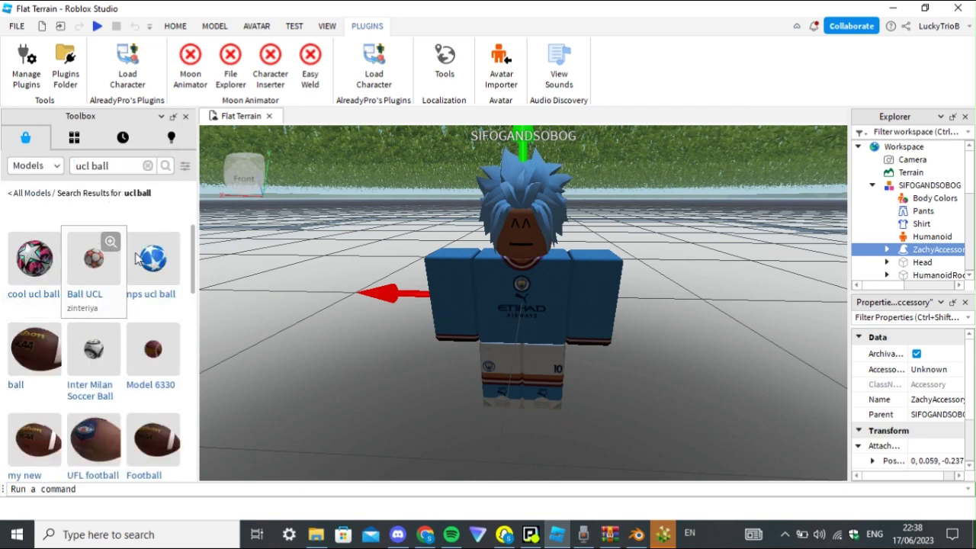
# Insert the nps ucl ball model and shrink it with the Scale tool
pyautogui.click(156, 271)
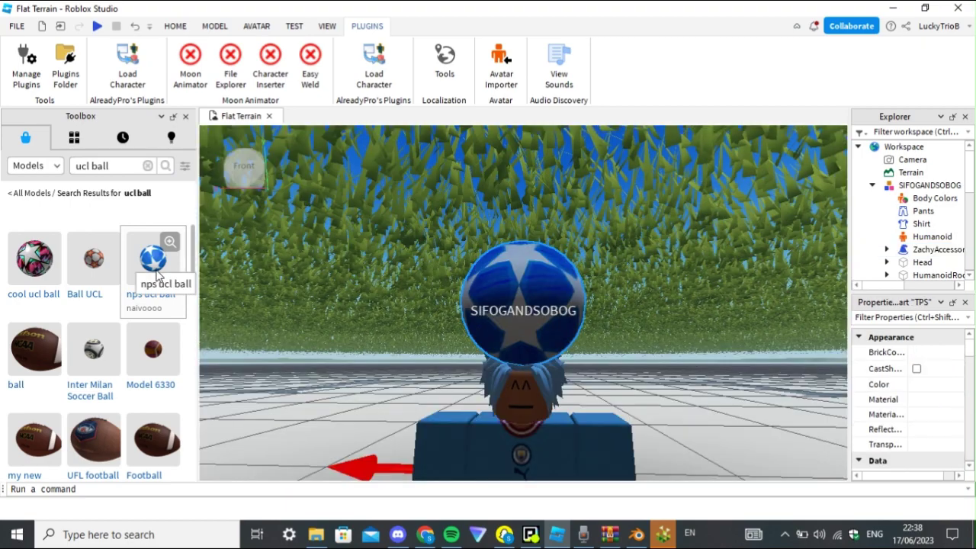
pyautogui.moveTo(669, 242); pyautogui.dragTo(671, 241, button='right')
pyautogui.click(175, 26)
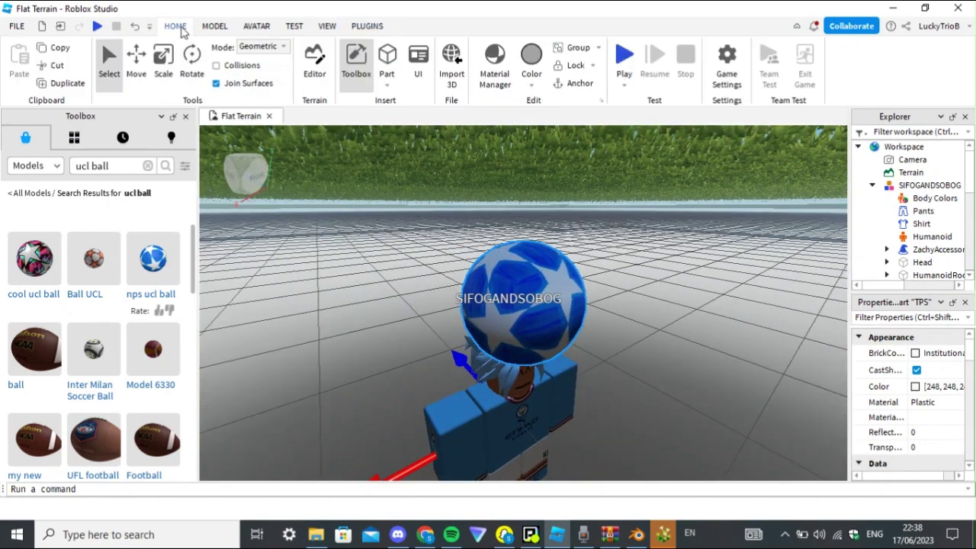
pyautogui.click(163, 59)
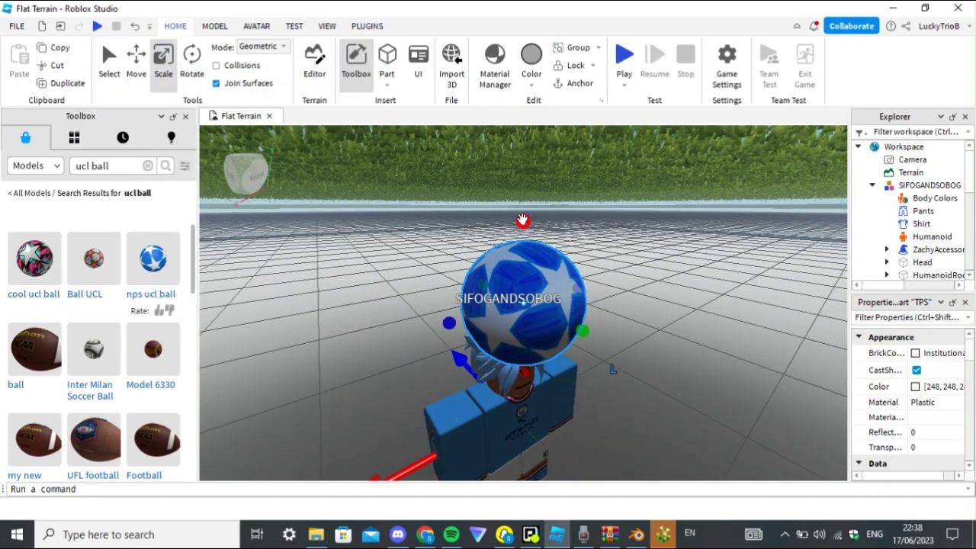
pyautogui.moveTo(523, 222); pyautogui.dragTo(509, 269)
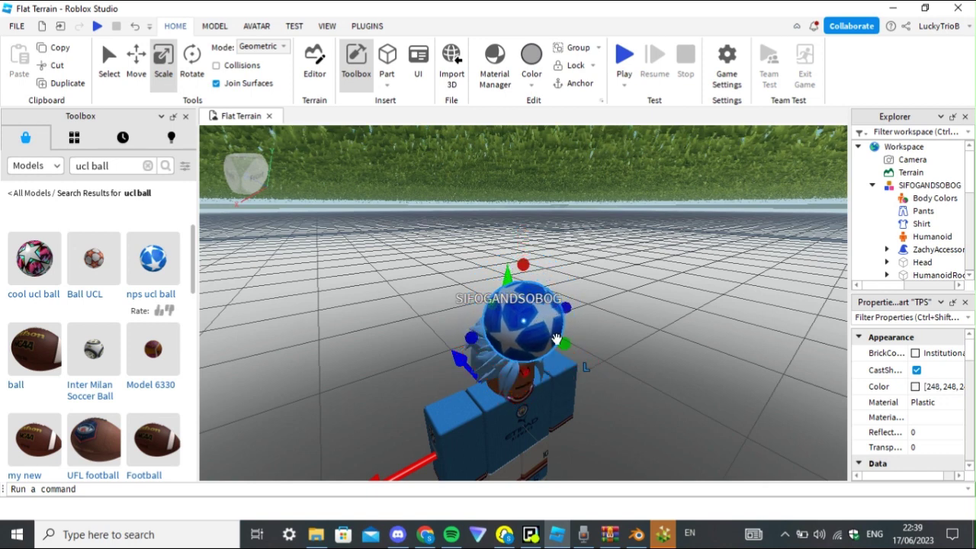
# Select the ball's TPS part in the Explorer
pyautogui.scroll(-5, 907, 229)
pyautogui.scroll(5, 907, 228)
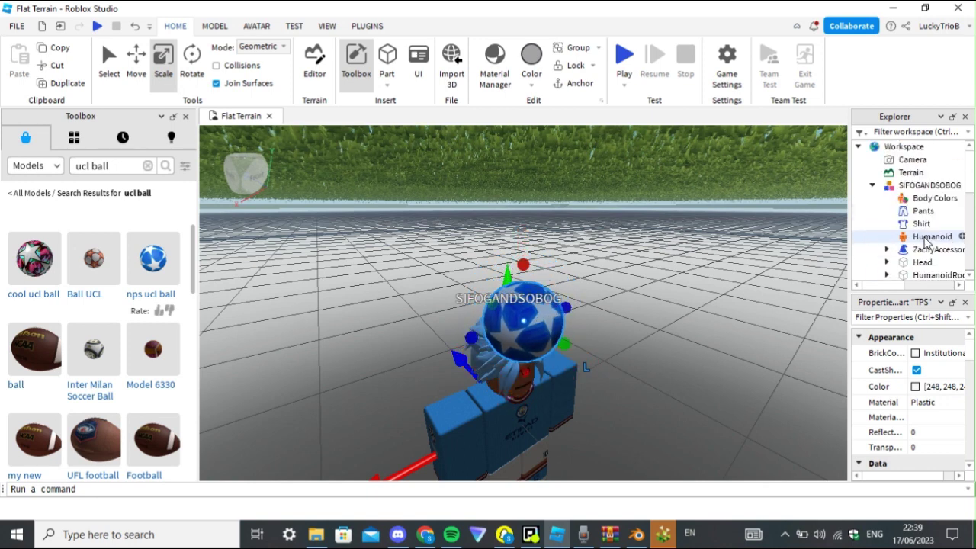
pyautogui.click(542, 314)
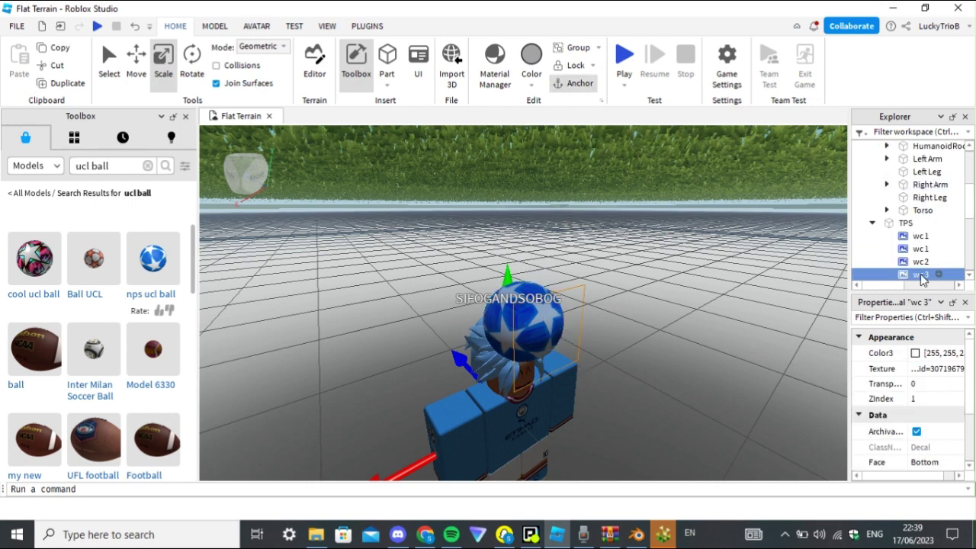
pyautogui.click(903, 224)
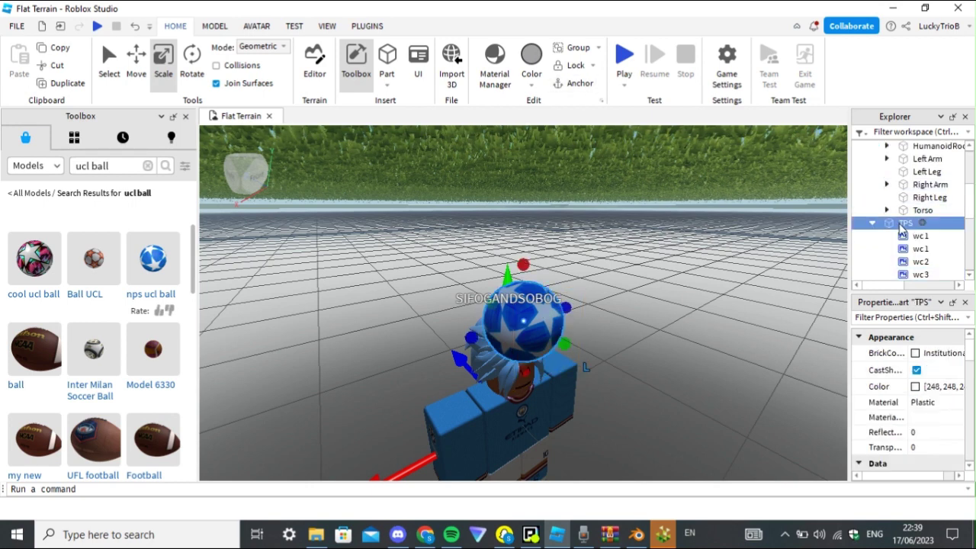
# Export the TPS ball as an OBJ named 'saif ucl ball', then return to Blender
pyautogui.rightClick(902, 226)
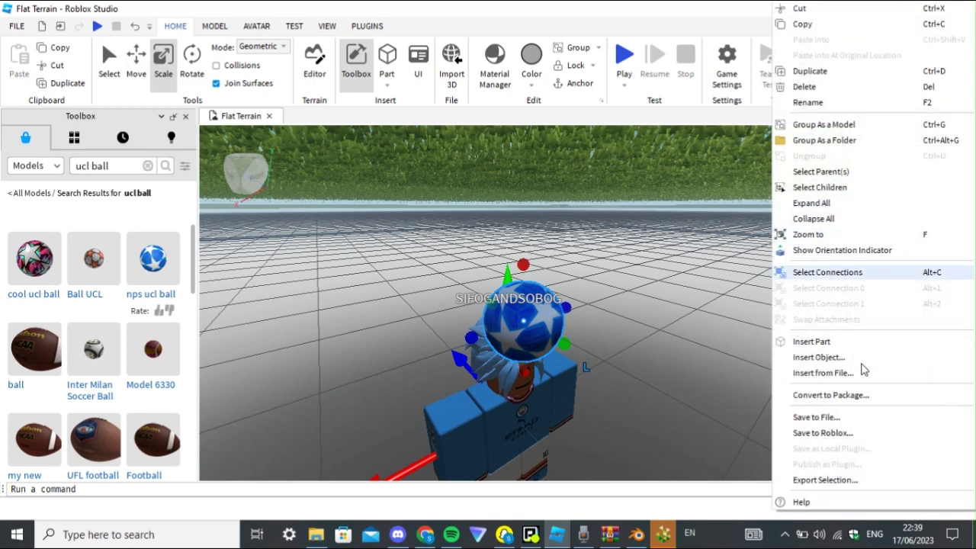
pyautogui.click(831, 478)
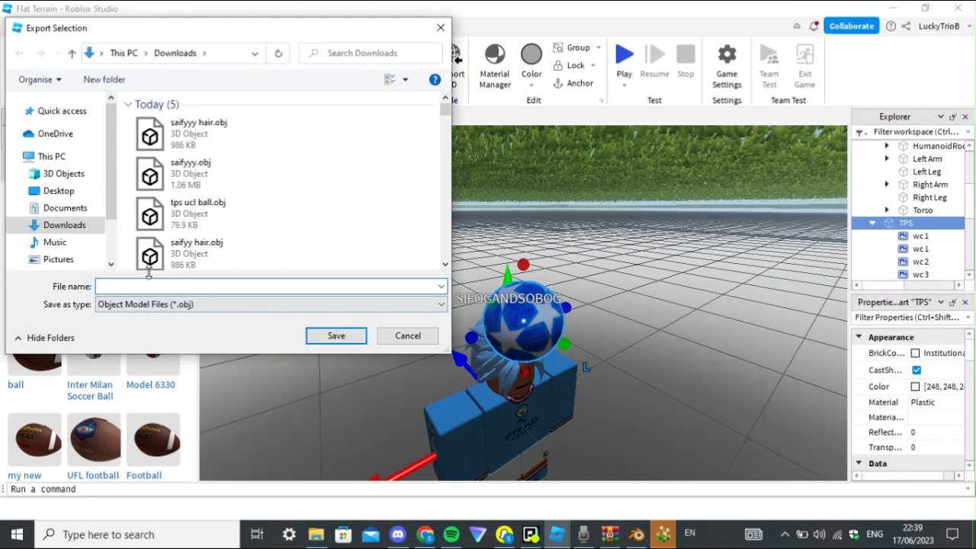
pyautogui.write('saif c')
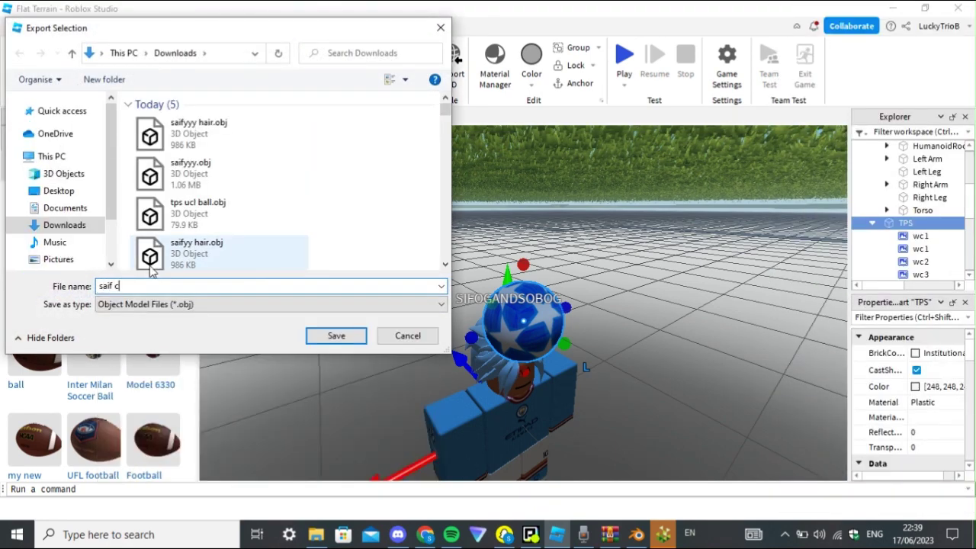
pyautogui.press('BackSpace')
pyautogui.write('ucl ball')
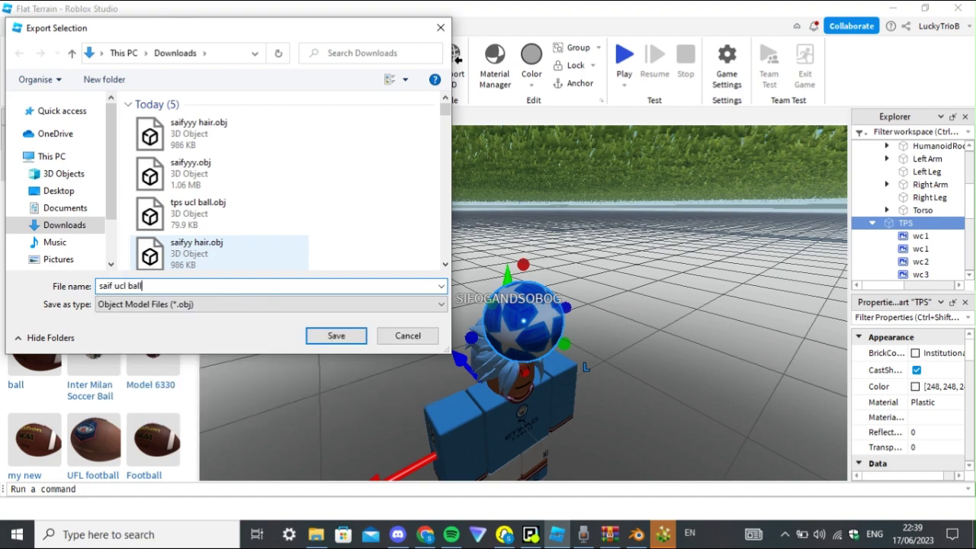
pyautogui.press('Return')
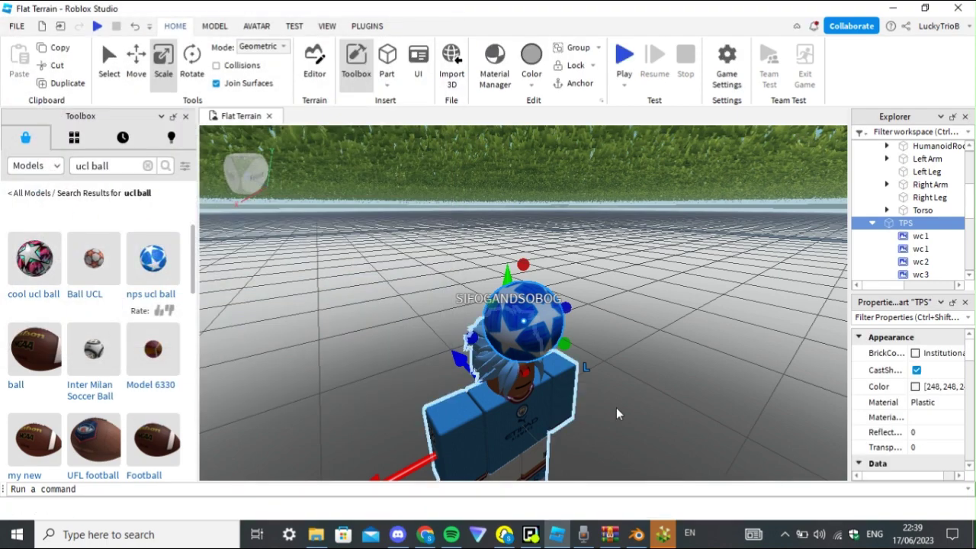
pyautogui.hotkey('alt', 'Tab')
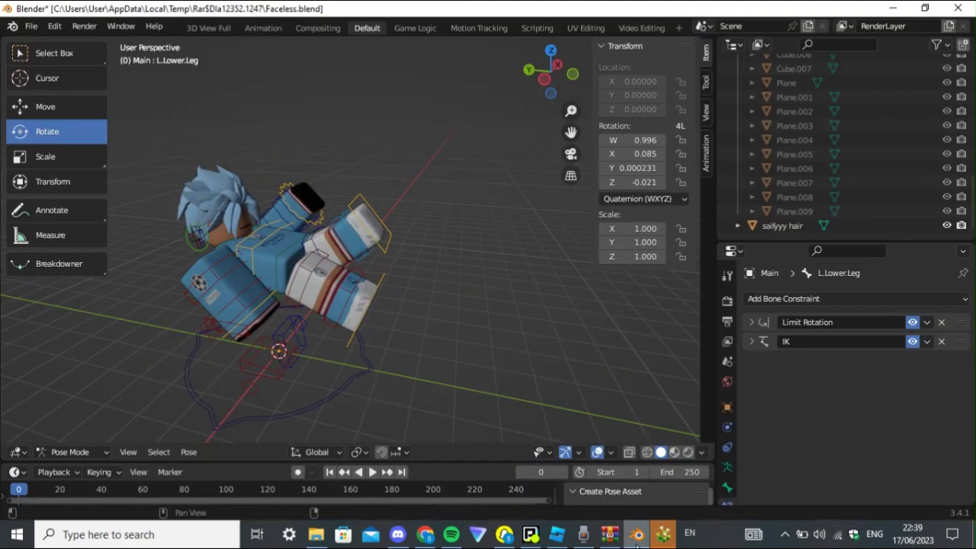
# Import saif ucl ball.obj from Downloads with the legacy Wavefront (.obj) importer
pyautogui.click(39, 24)
pyautogui.moveTo(91, 218)
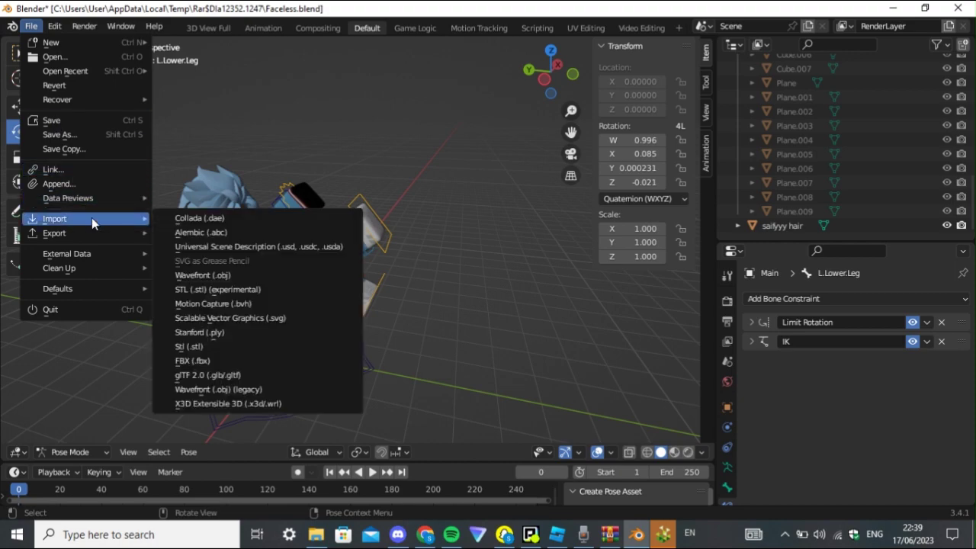
pyautogui.click(250, 388)
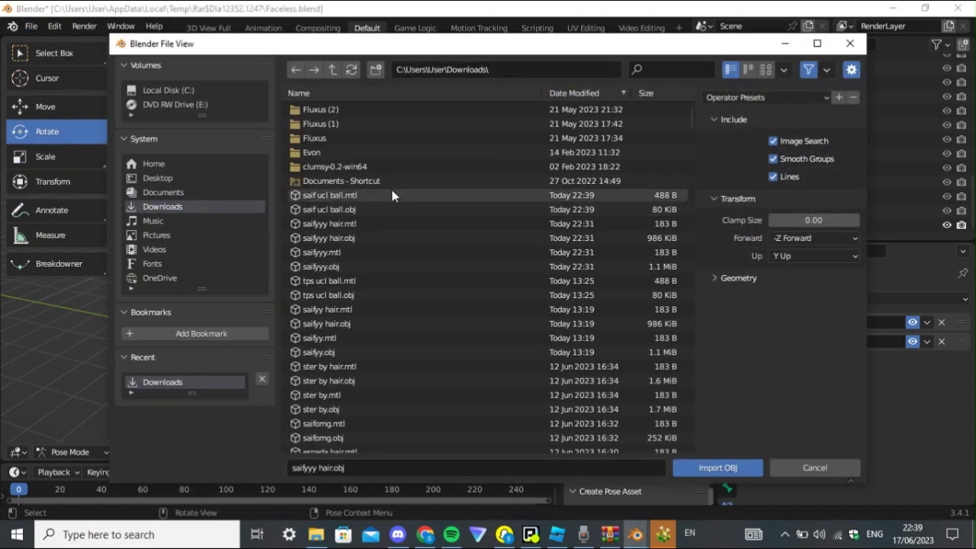
pyautogui.doubleClick(384, 208)
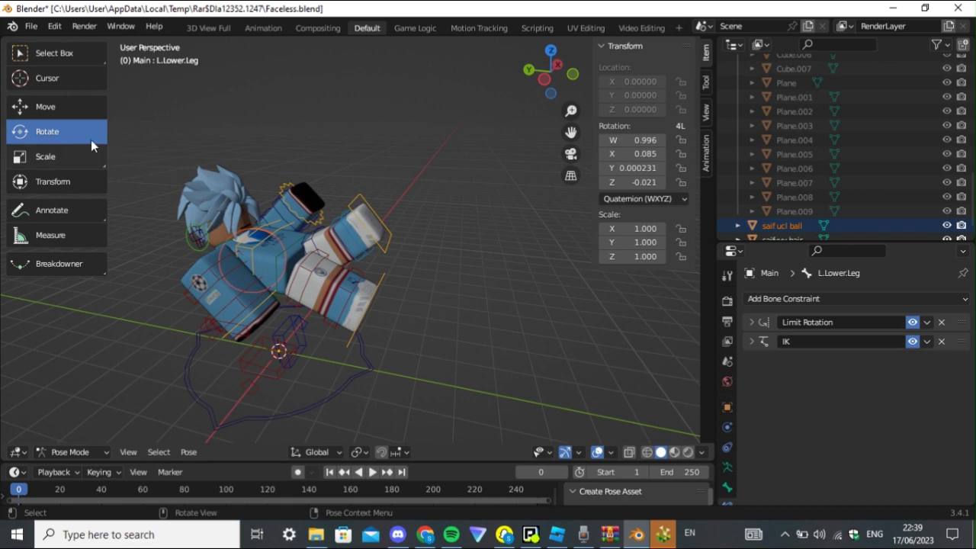
pyautogui.click(46, 107)
pyautogui.scroll(-1, 823, 191)
# Move the saif ucl ball along Y, X and Z up to the avatar's raised leg
pyautogui.click(791, 227)
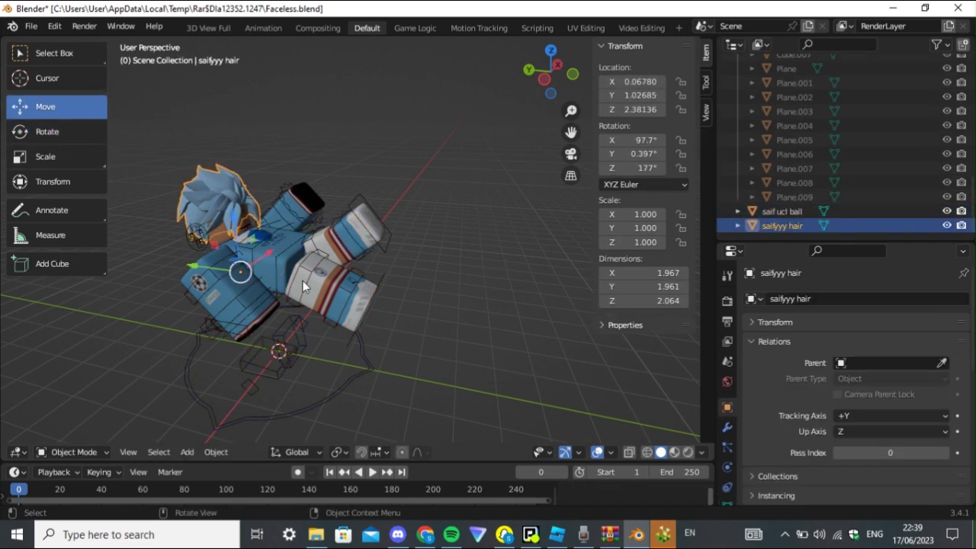
pyautogui.moveTo(202, 258)
pyautogui.mouseDown()
pyautogui.moveTo(301, 270)
pyautogui.moveTo(215, 268)
pyautogui.mouseUp()
pyautogui.click(763, 212)
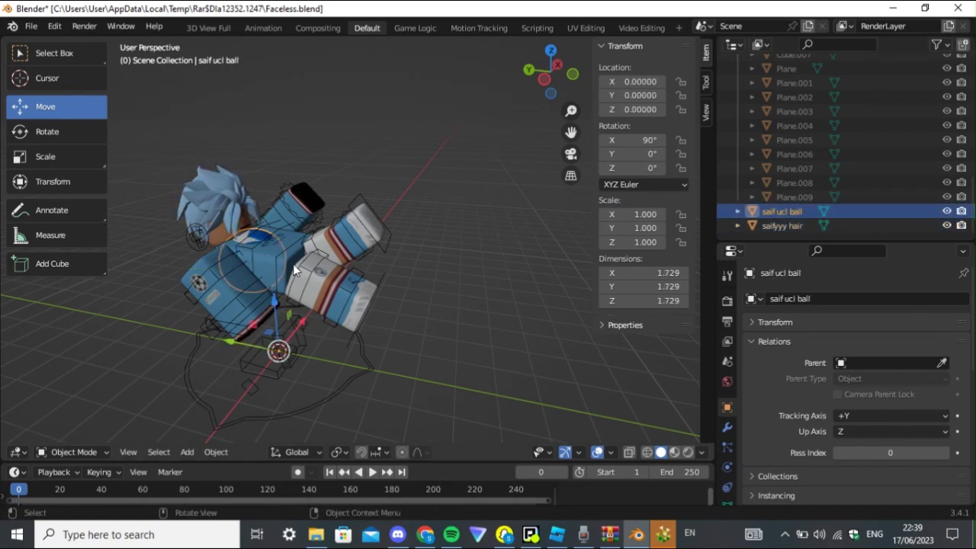
pyautogui.moveTo(241, 344); pyautogui.dragTo(331, 356)
pyautogui.moveTo(368, 322); pyautogui.dragTo(374, 274)
pyautogui.moveTo(543, 46); pyautogui.dragTo(434, 147)
pyautogui.moveTo(333, 307); pyautogui.dragTo(337, 314)
pyautogui.moveTo(323, 267); pyautogui.dragTo(323, 244)
pyautogui.moveTo(382, 254); pyautogui.dragTo(365, 221)
# Scale the ball to 0.87 and nudge it against the leg at Y -1.86722, Z 1.89755
pyautogui.click(46, 156)
pyautogui.click(462, 247)
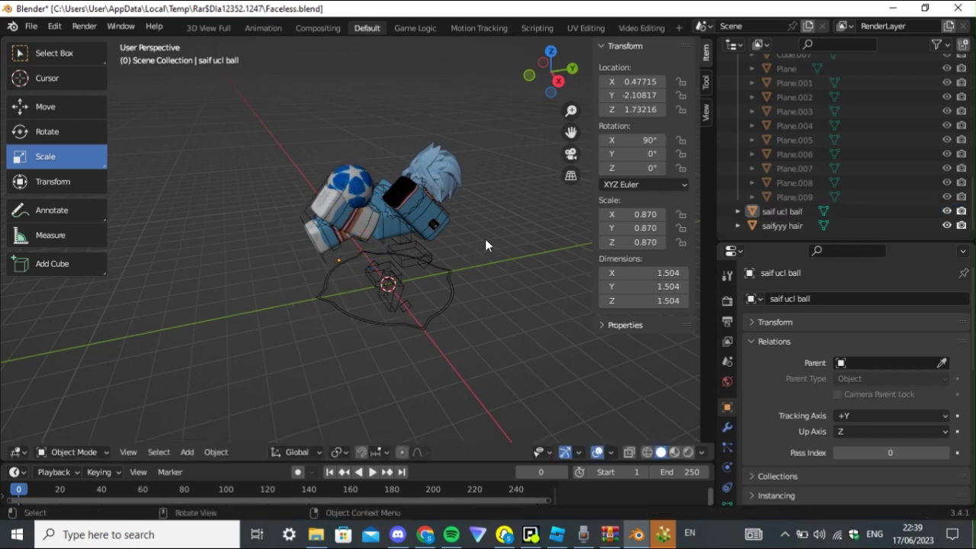
pyautogui.moveTo(559, 54); pyautogui.dragTo(503, 65)
pyautogui.click(299, 218)
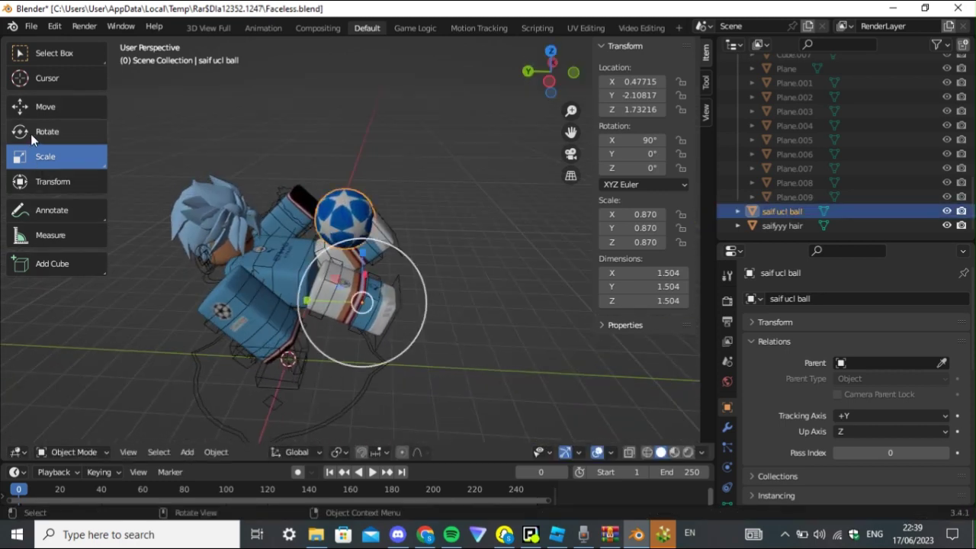
pyautogui.click(40, 107)
pyautogui.moveTo(305, 300)
pyautogui.mouseDown()
pyautogui.moveTo(284, 297)
pyautogui.moveTo(303, 298)
pyautogui.mouseUp()
pyautogui.moveTo(359, 256); pyautogui.dragTo(378, 266)
pyautogui.click(519, 324)
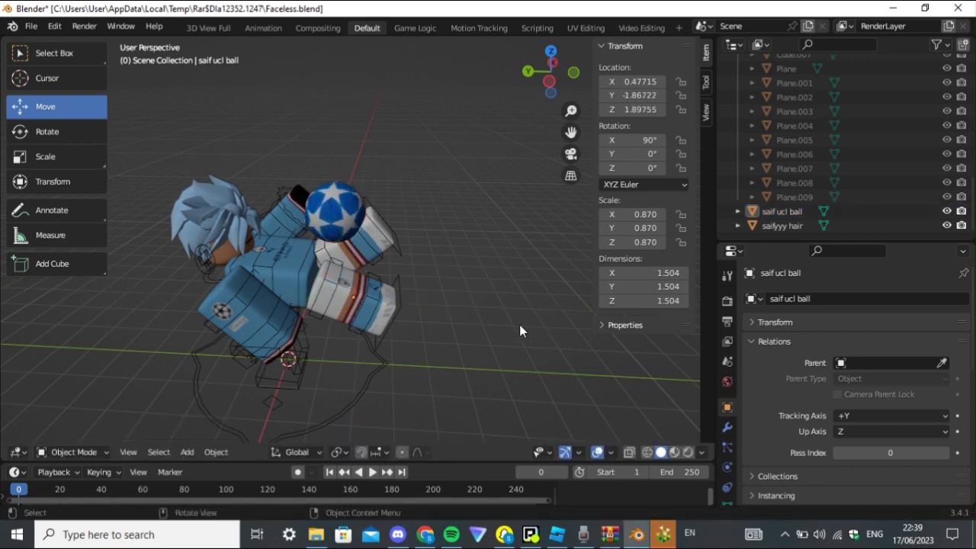
pyautogui.moveTo(551, 51); pyautogui.dragTo(438, 67)
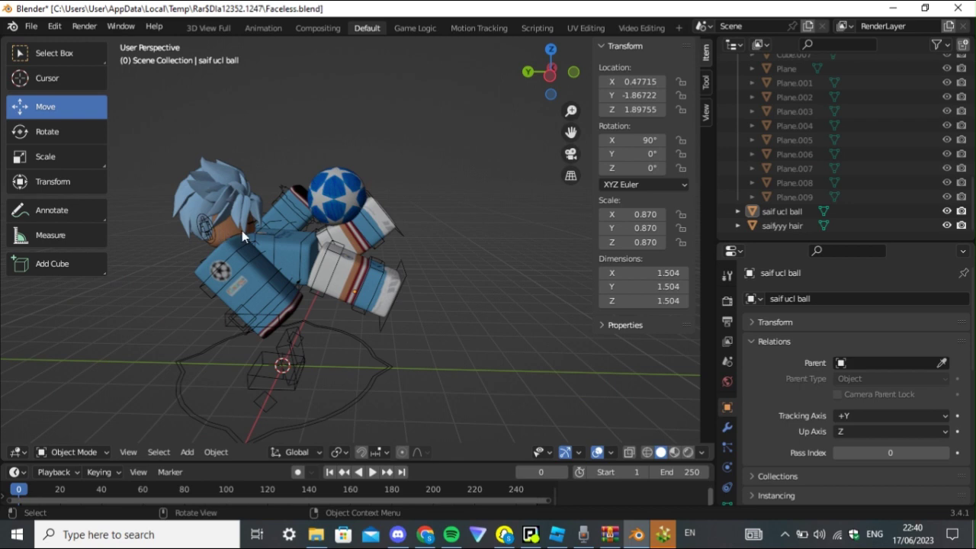
# In Pose Mode, rotate the Torso and IR.Case bones to lean the avatar's body
pyautogui.click(228, 230)
pyautogui.hotkey('ctrl', 'Tab')
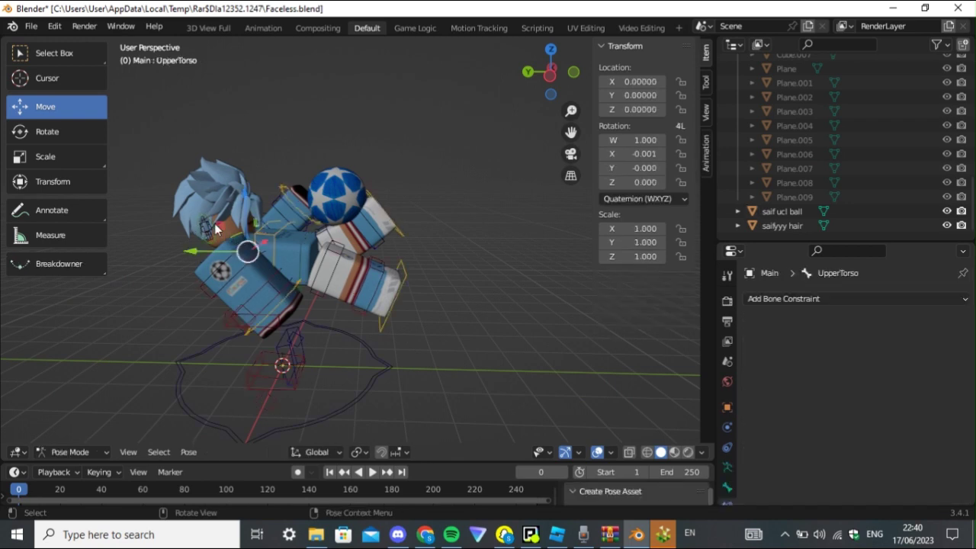
pyautogui.click(47, 131)
pyautogui.click(267, 237)
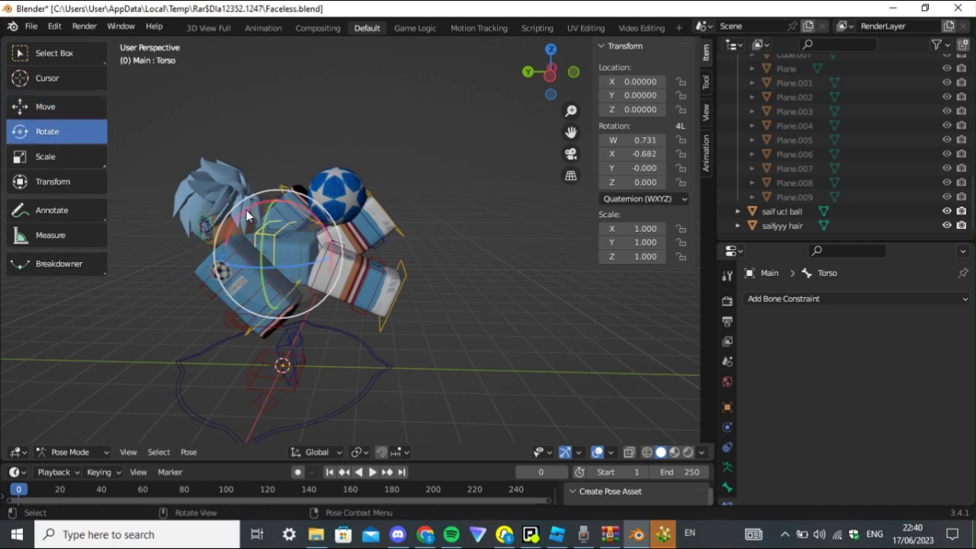
pyautogui.moveTo(229, 217); pyautogui.dragTo(211, 198)
pyautogui.click(210, 197)
pyautogui.moveTo(193, 156); pyautogui.dragTo(222, 177)
pyautogui.hotkey('ctrl', 'Tab')
# Lower the saifyyy hair onto the head and tilt it forward to X 101°
pyautogui.click(220, 192)
pyautogui.moveTo(238, 252); pyautogui.dragTo(221, 272)
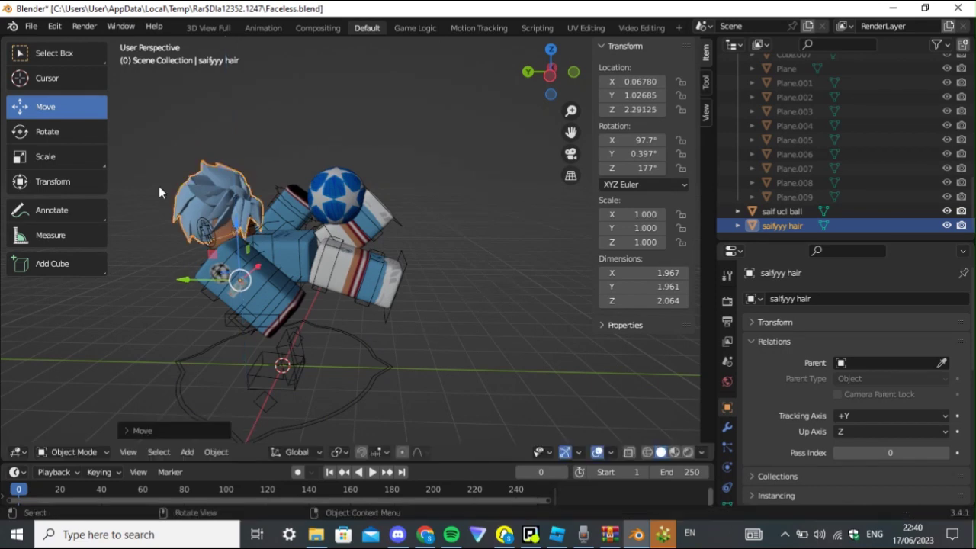
pyautogui.click(46, 131)
pyautogui.moveTo(267, 238)
pyautogui.mouseDown()
pyautogui.moveTo(259, 221)
pyautogui.moveTo(266, 228)
pyautogui.mouseUp()
pyautogui.click(503, 326)
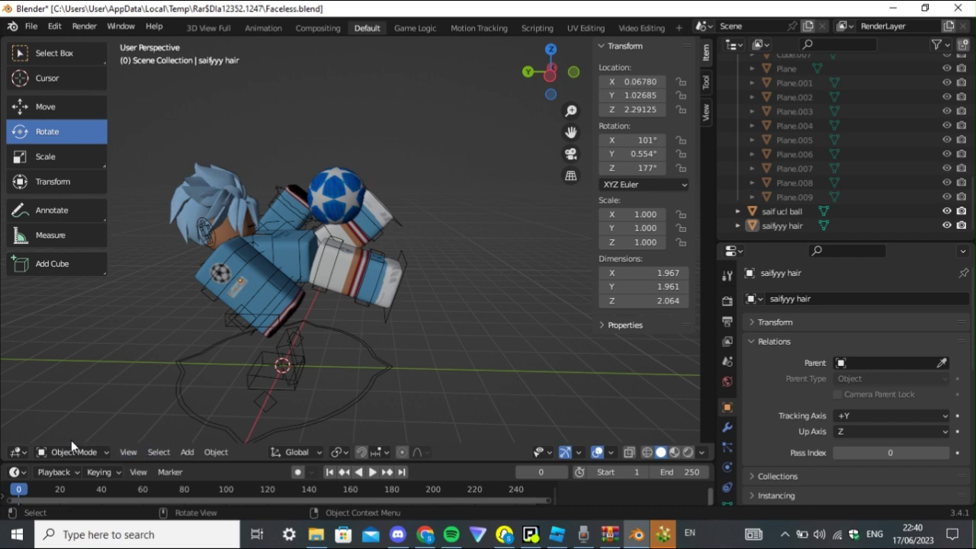
pyautogui.click(98, 453)
pyautogui.click(106, 438)
# Add an Area light to the scene from the viewport's Add > Light menu
pyautogui.click(198, 453)
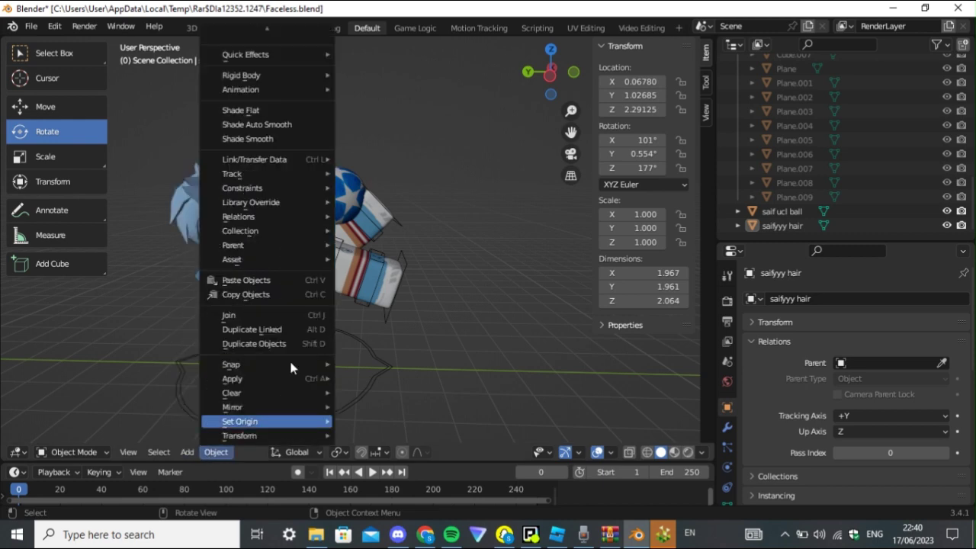
pyautogui.click(187, 453)
pyautogui.click(187, 452)
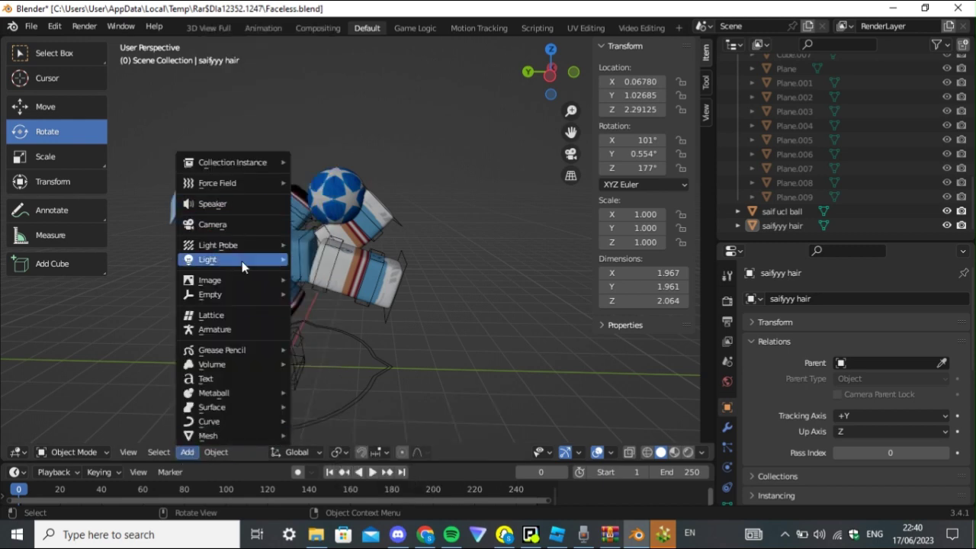
pyautogui.moveTo(254, 246)
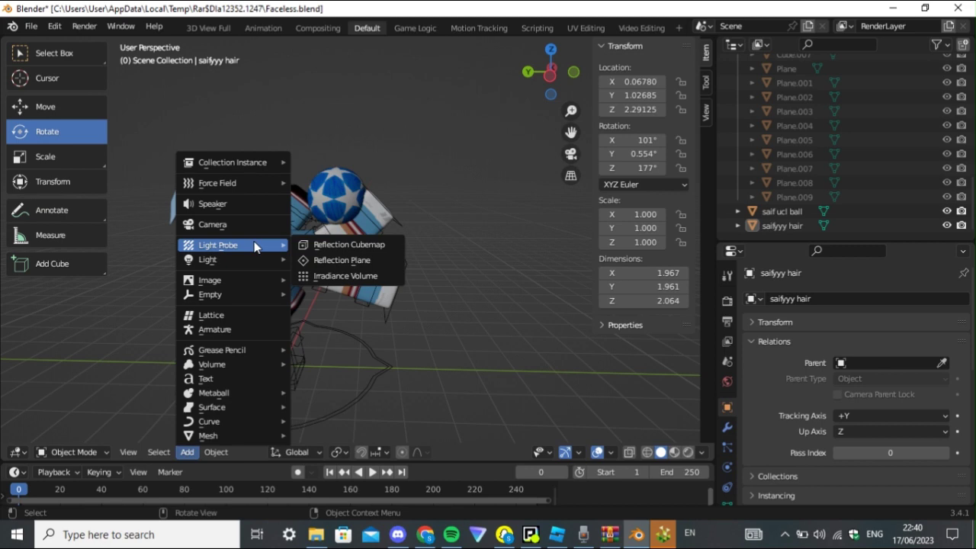
pyautogui.moveTo(223, 261)
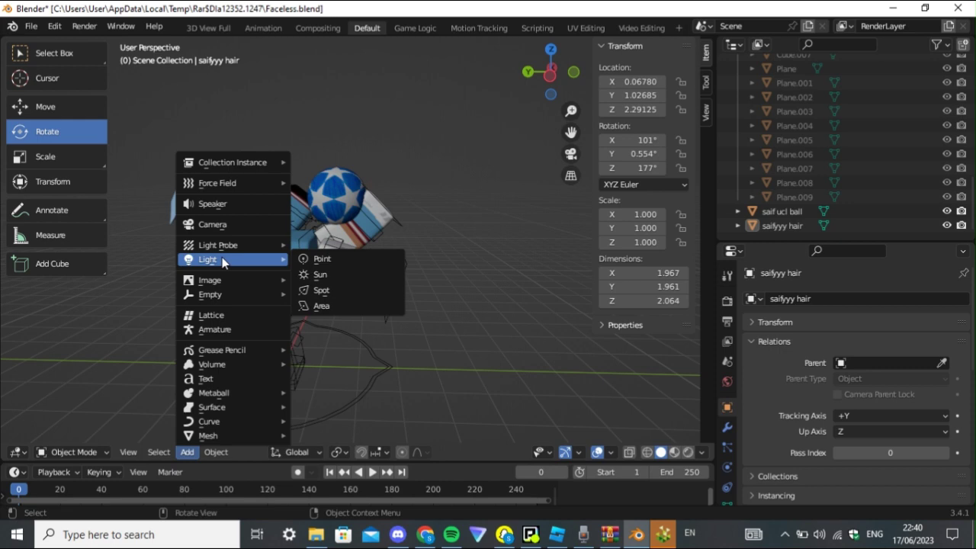
pyautogui.click(323, 307)
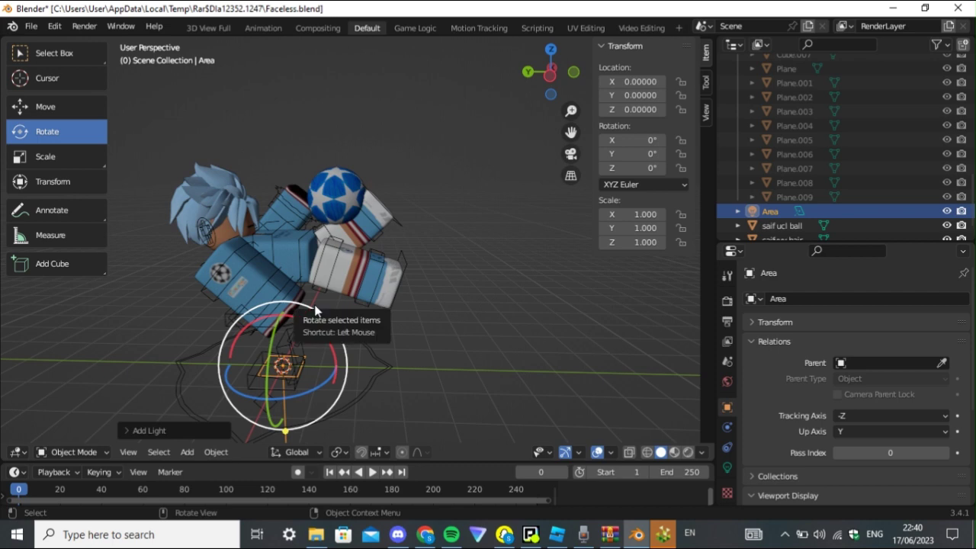
# Turn on viewport and render denoising and make the Film background transparent
pyautogui.click(645, 326)
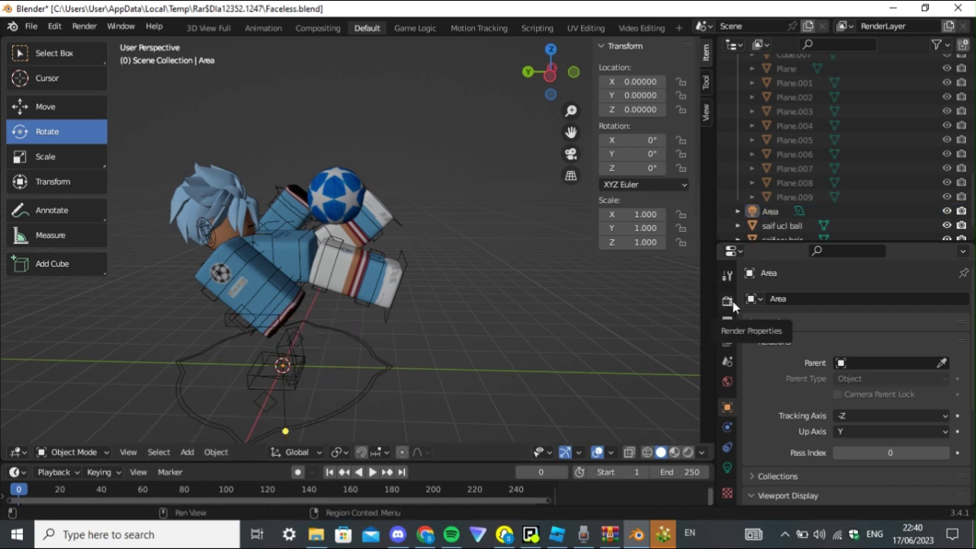
pyautogui.click(730, 302)
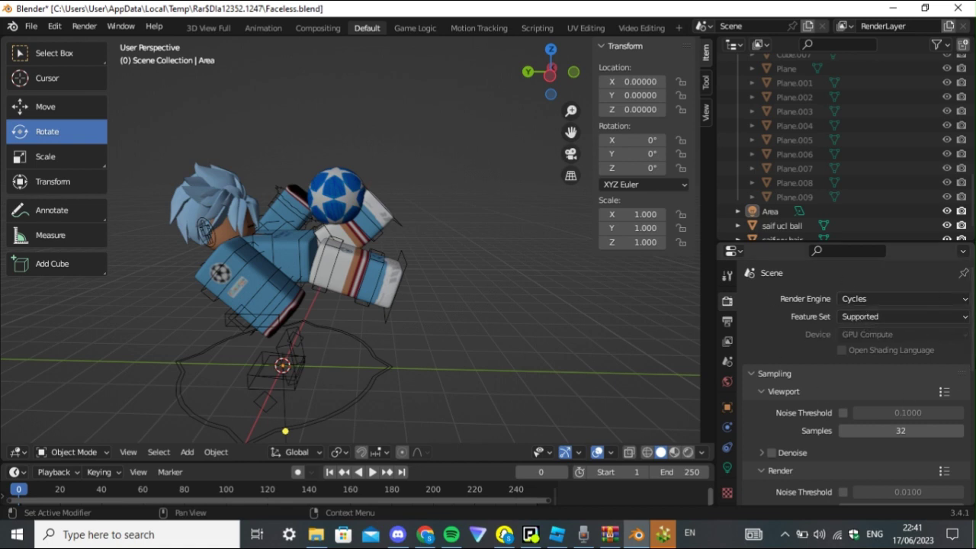
pyautogui.scroll(-3, 824, 425)
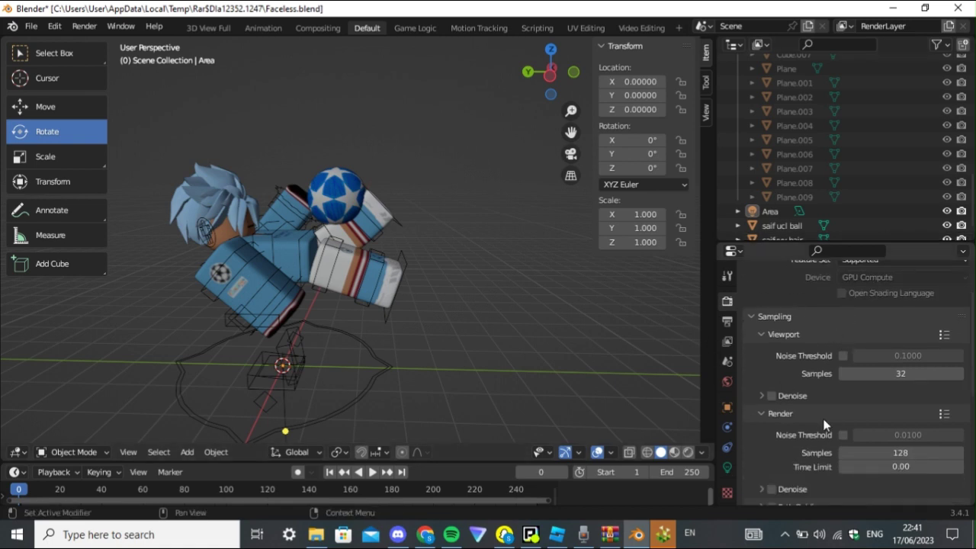
pyautogui.click(772, 395)
pyautogui.scroll(-1, 807, 416)
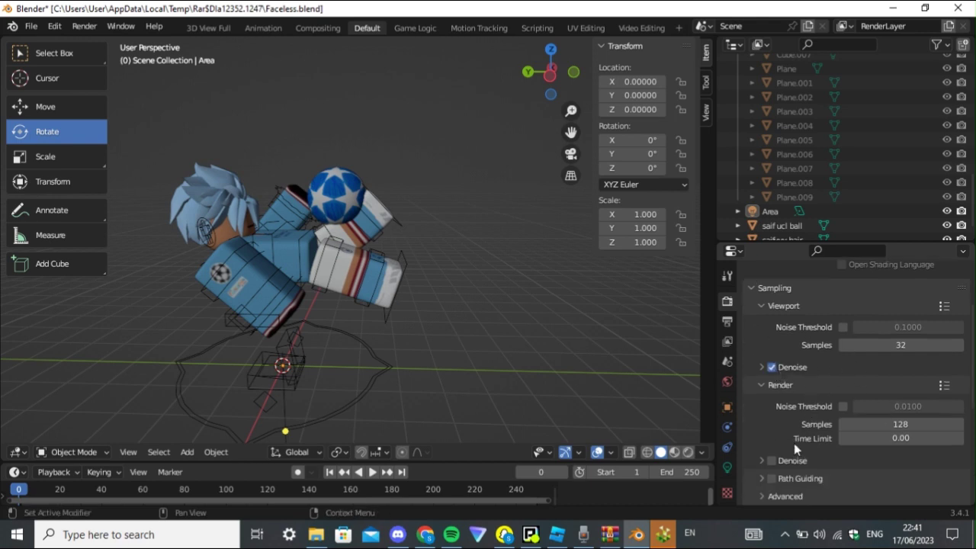
pyautogui.click(771, 460)
pyautogui.scroll(-7, 793, 387)
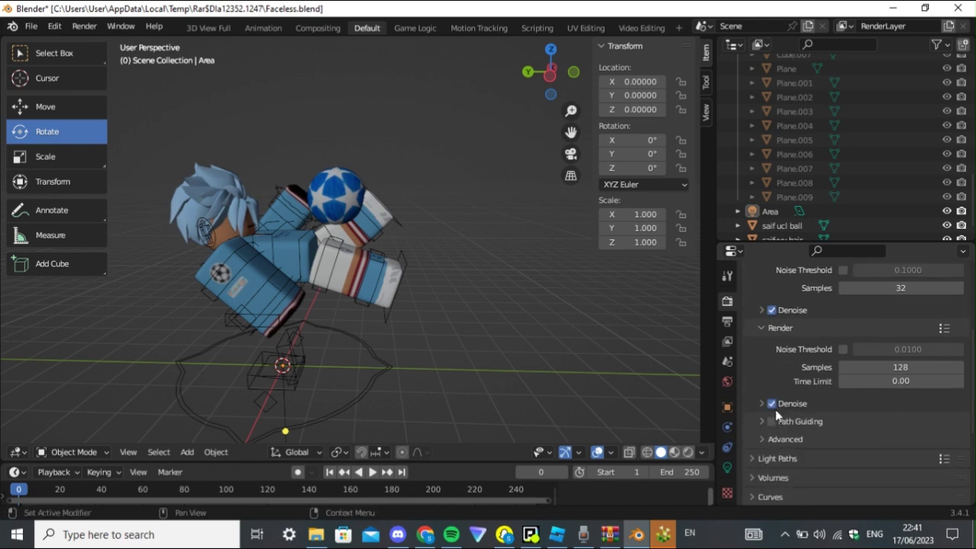
pyautogui.click(800, 405)
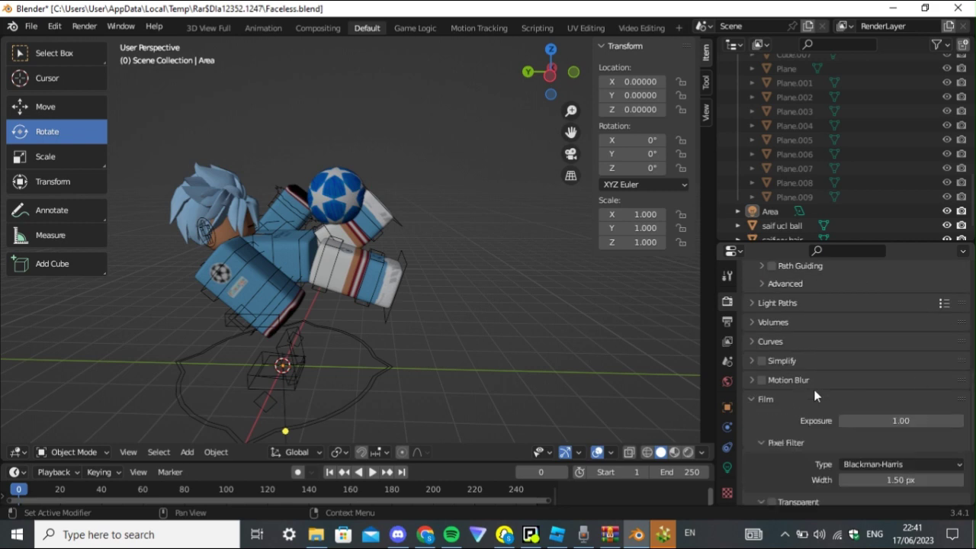
pyautogui.scroll(-1, 839, 409)
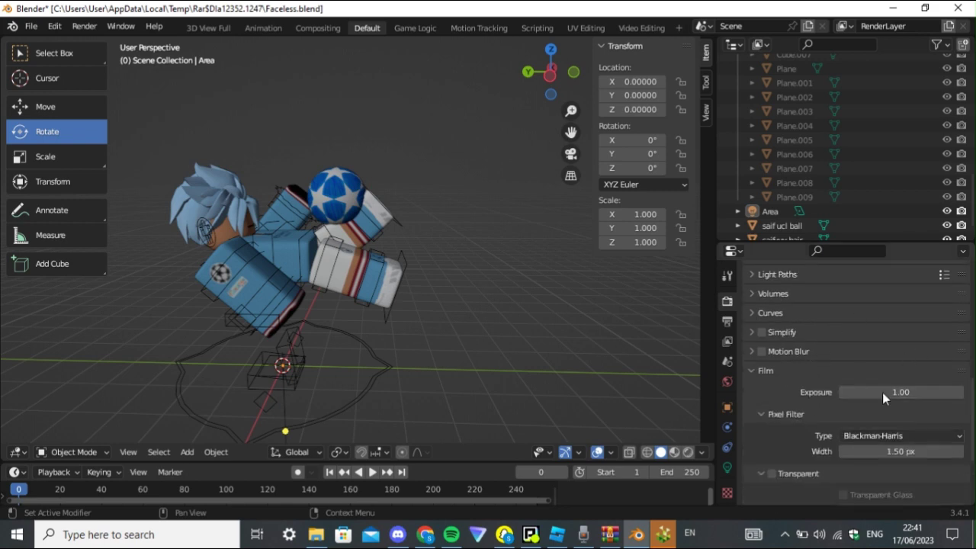
pyautogui.scroll(-1, 851, 382)
pyautogui.click(771, 445)
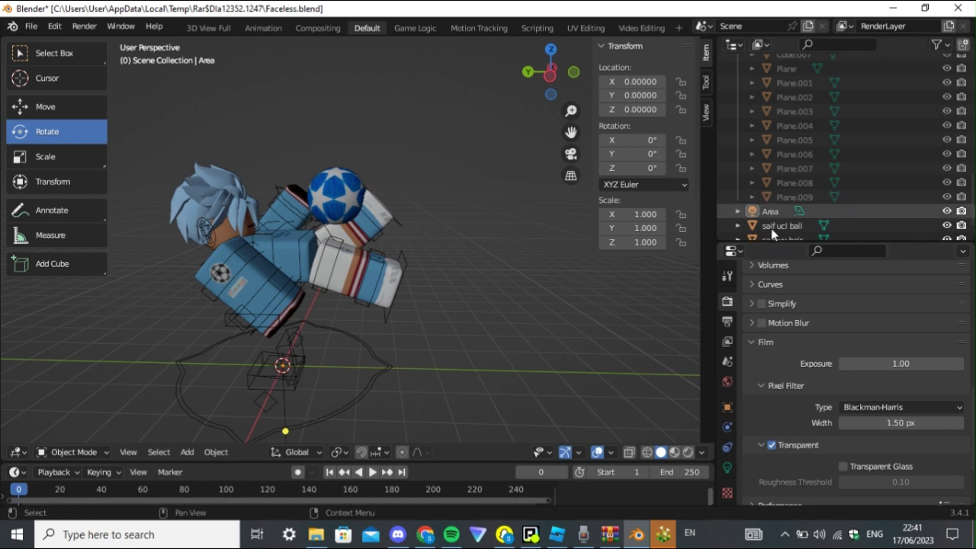
# Set output to PNG, RGBA, 16-bit colour depth and 100% compression
pyautogui.click(726, 323)
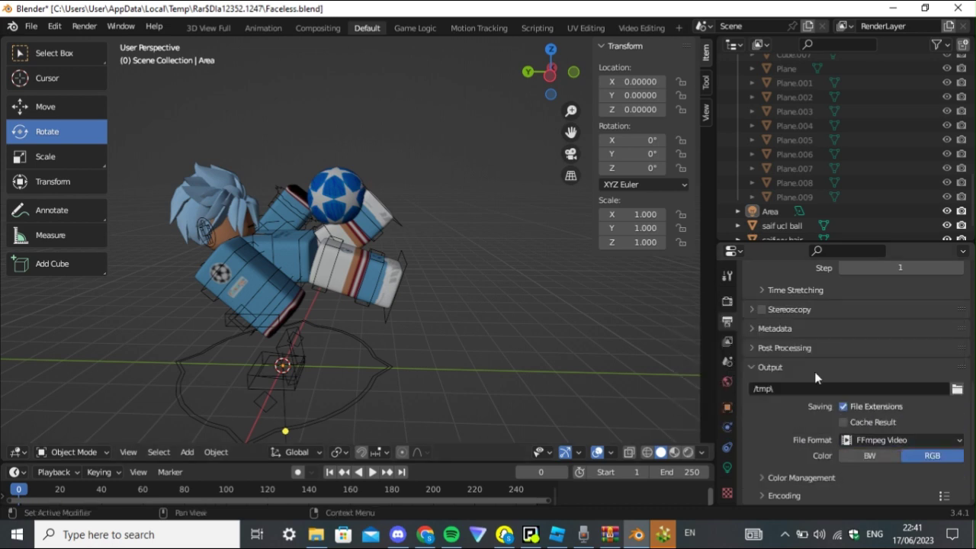
pyautogui.click(846, 440)
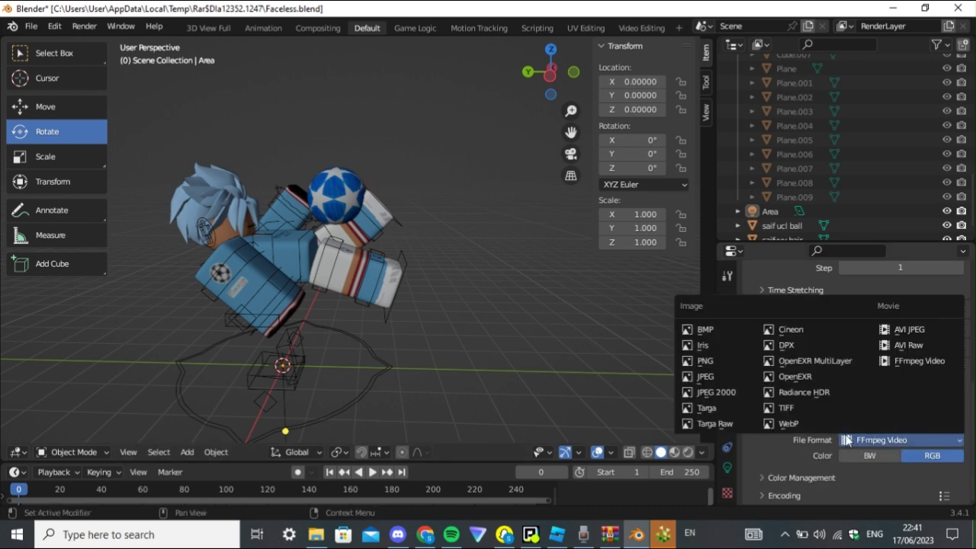
pyautogui.click(723, 367)
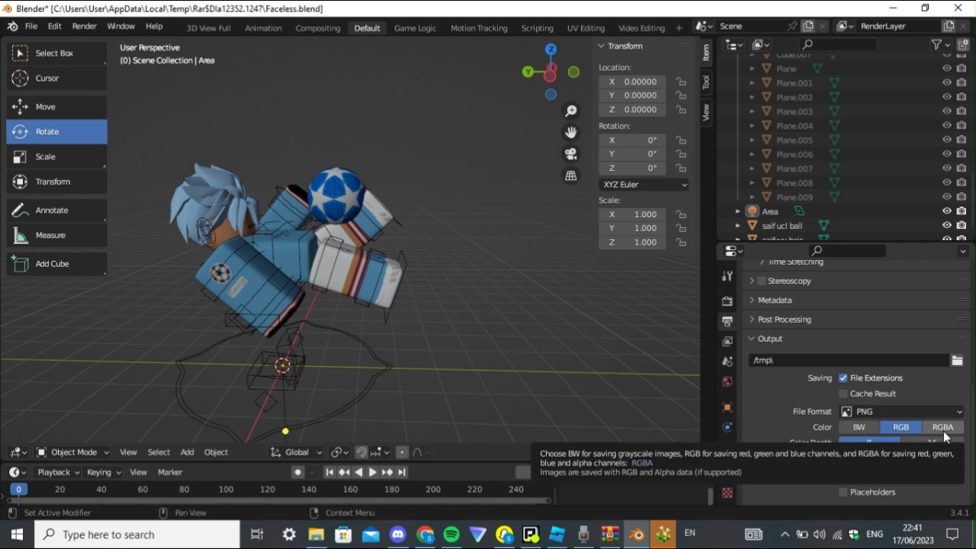
pyautogui.click(943, 431)
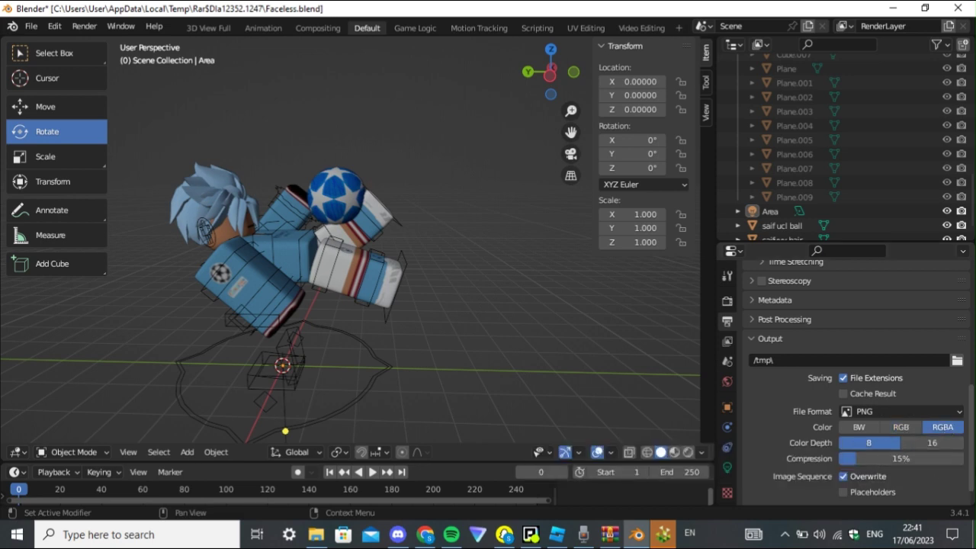
pyautogui.click(945, 443)
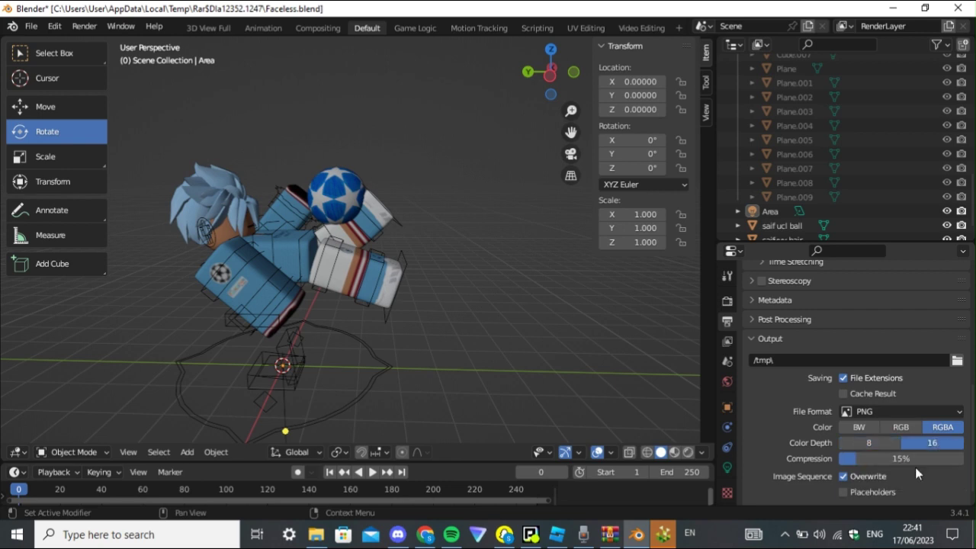
pyautogui.moveTo(909, 461); pyautogui.dragTo(966, 461)
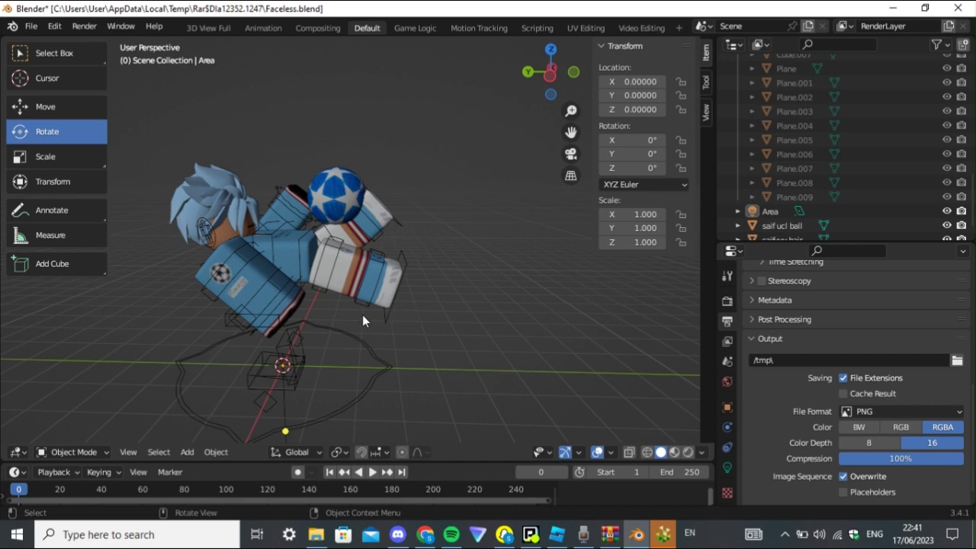
# Scale up the Area light and raise it above the avatar on Z
pyautogui.scroll(-1, 786, 208)
pyautogui.click(769, 197)
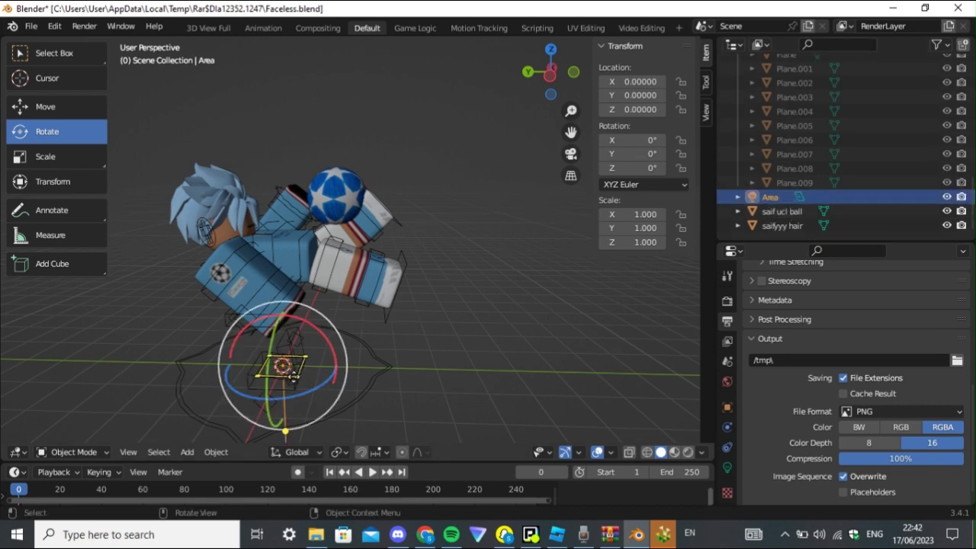
pyautogui.press('s')
pyautogui.click(531, 359)
pyautogui.scroll(-2, 532, 360)
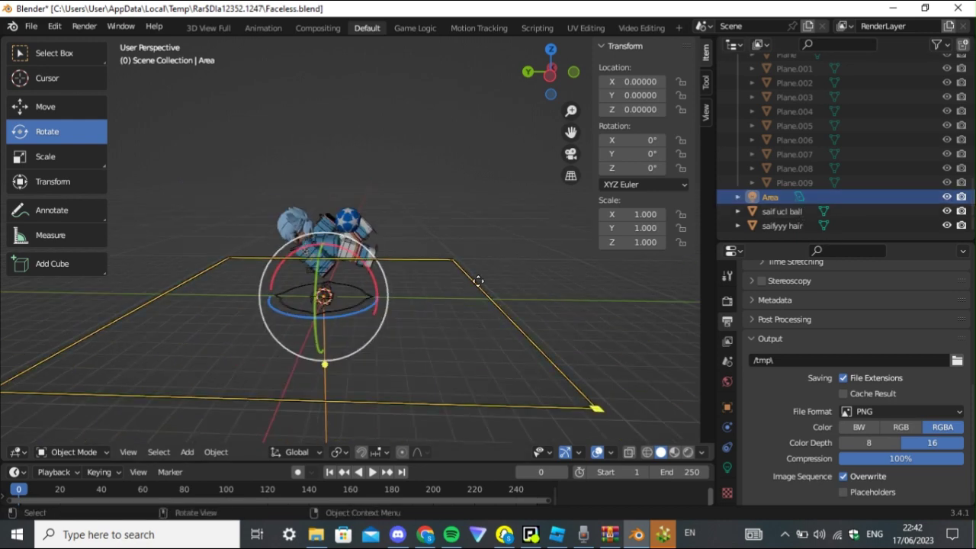
pyautogui.click(46, 108)
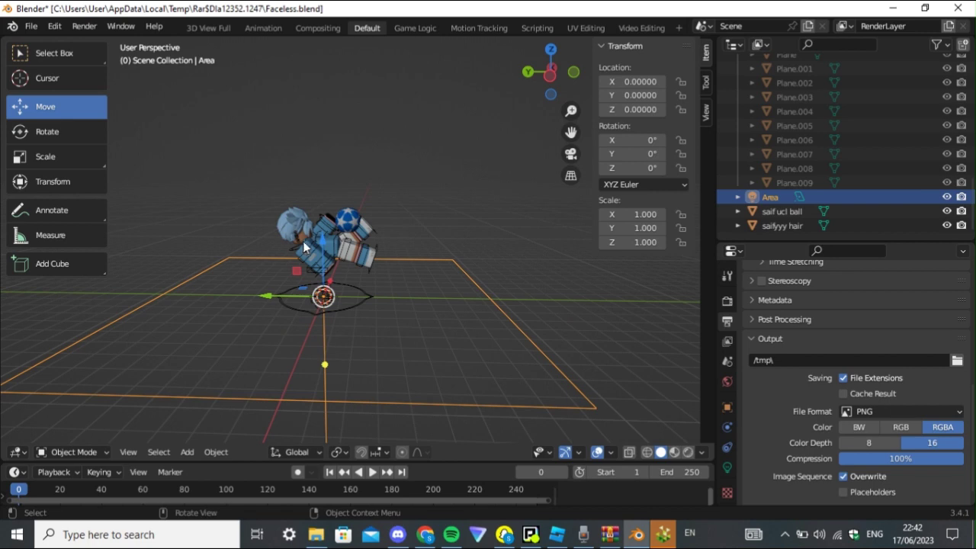
pyautogui.moveTo(322, 242); pyautogui.dragTo(344, 171)
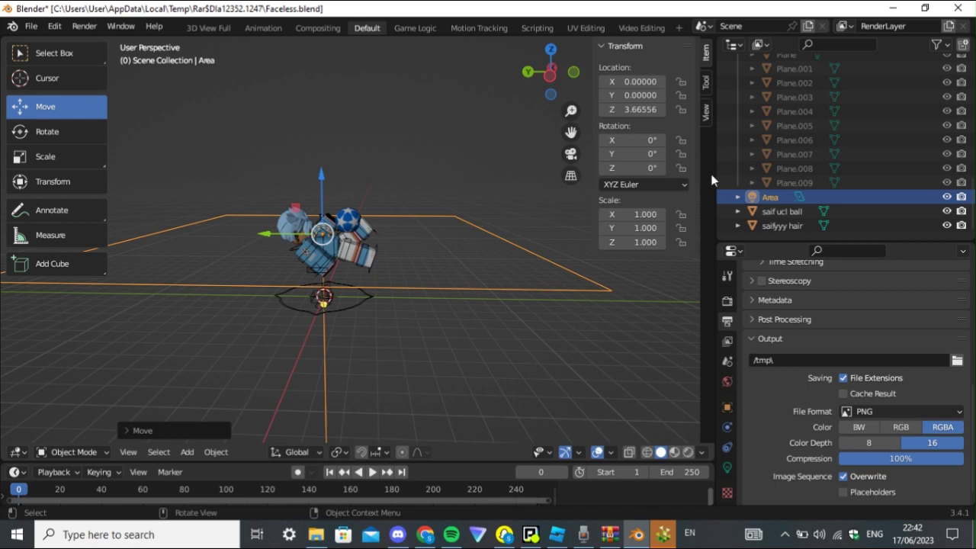
# Set the Area light's Power to 8500 in Light properties
pyautogui.click(800, 198)
pyautogui.scroll(1, 853, 322)
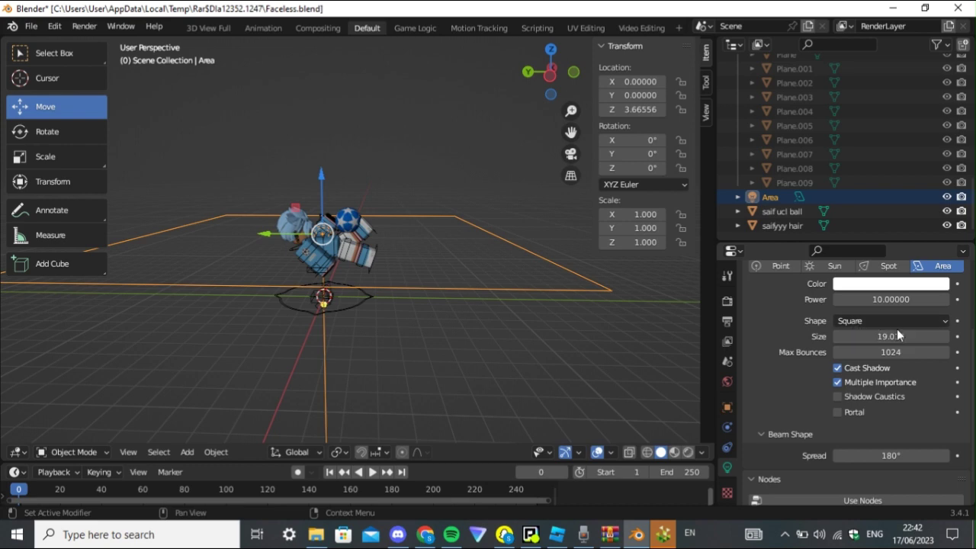
pyautogui.click(898, 299)
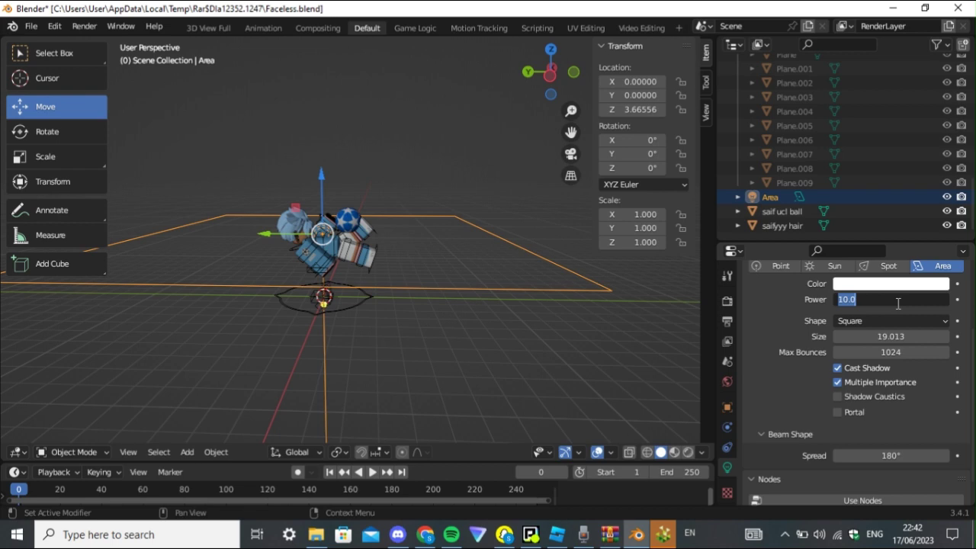
pyautogui.press('BackSpace')
pyautogui.write('100')
pyautogui.press('BackSpace')
pyautogui.press('BackSpace')
pyautogui.press('BackSpace')
pyautogui.write('84')
pyautogui.press('BackSpace')
pyautogui.write('500')
pyautogui.press('Return')
pyautogui.scroll(1, 896, 303)
pyautogui.scroll(-1, 617, 356)
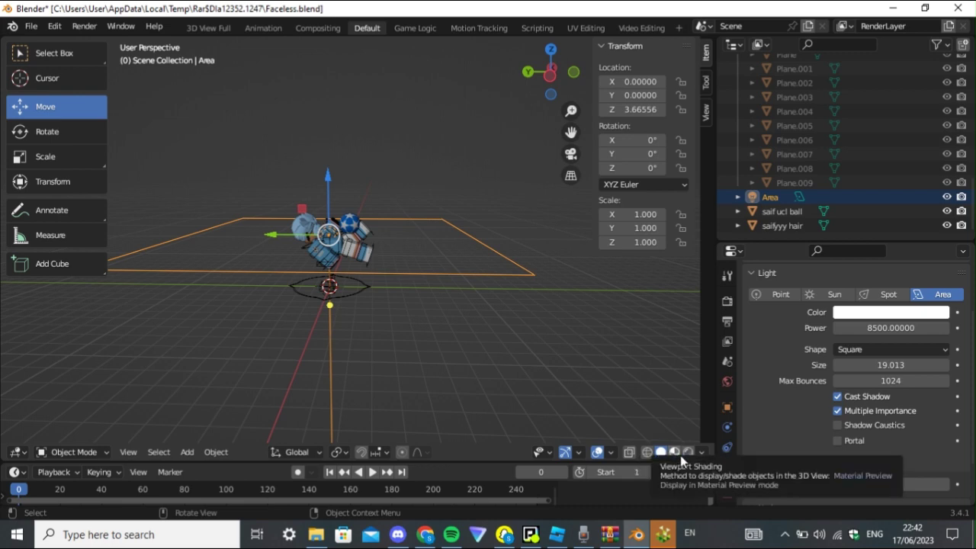
# Lift the Area light to Z 19.06561 while previewing in Rendered shading, then return to Solid
pyautogui.click(688, 456)
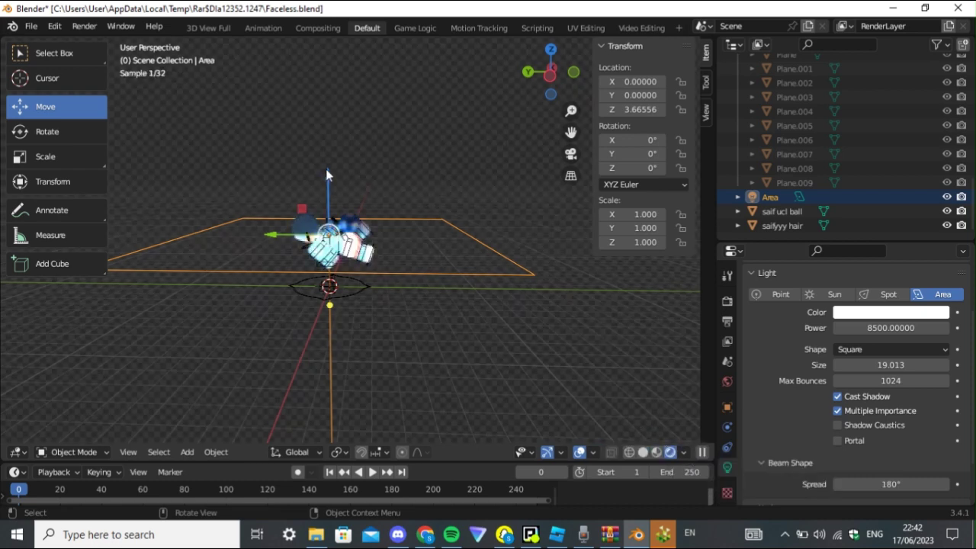
pyautogui.moveTo(327, 170); pyautogui.dragTo(397, 324)
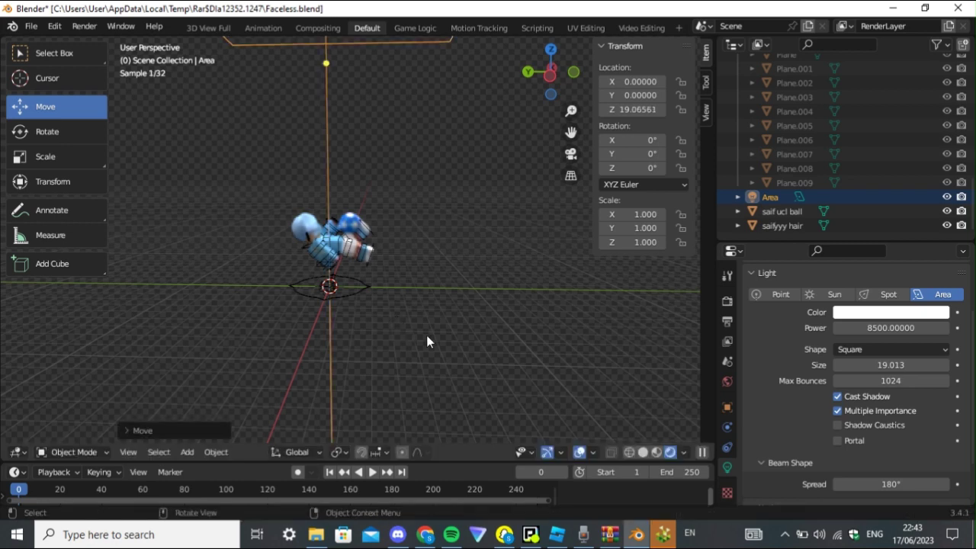
pyautogui.click(647, 455)
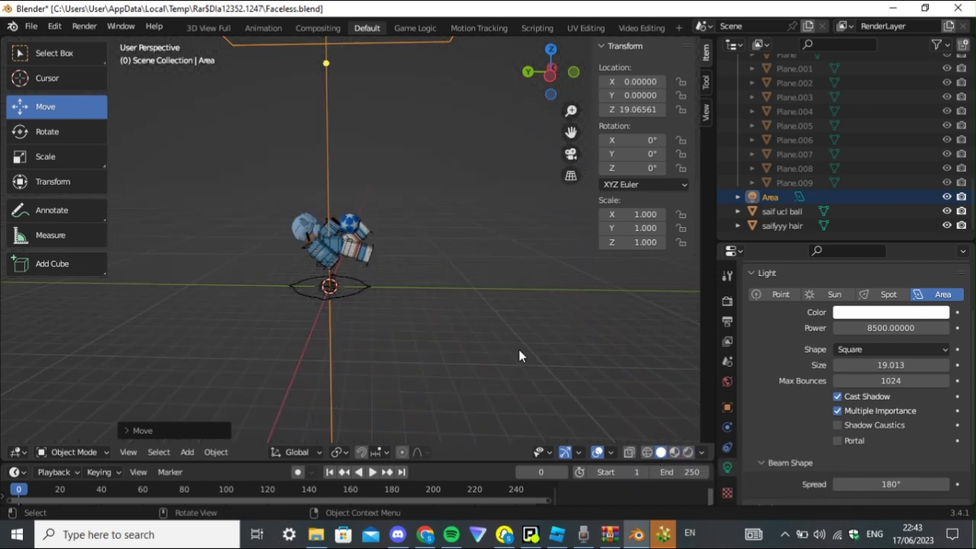
pyautogui.scroll(4, 514, 351)
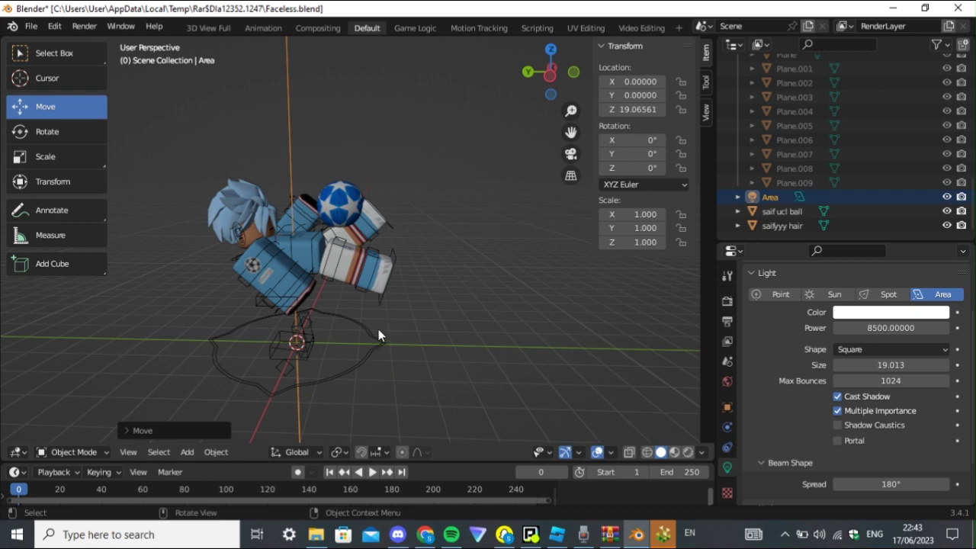
# Bring up the viewport's Add menu
pyautogui.click(196, 453)
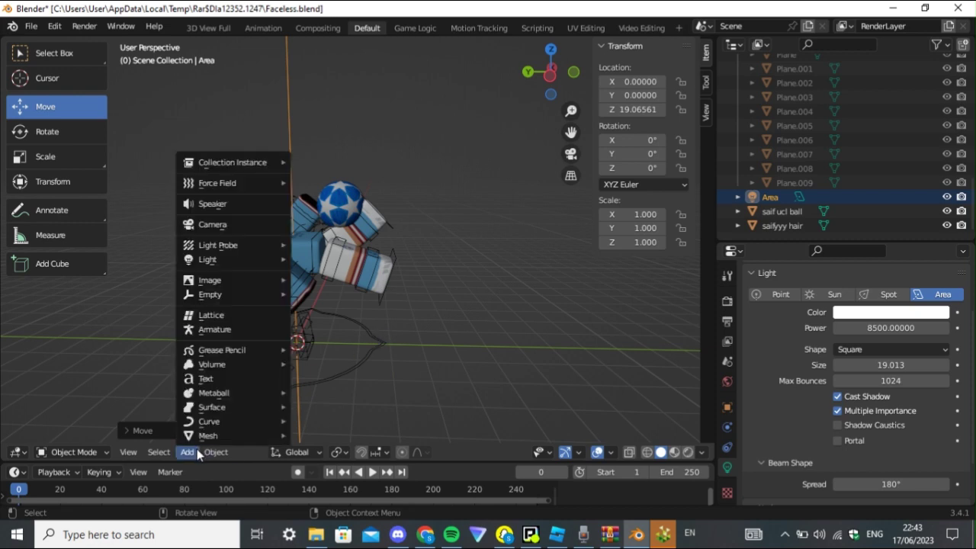
pyautogui.click(197, 454)
pyautogui.click(195, 454)
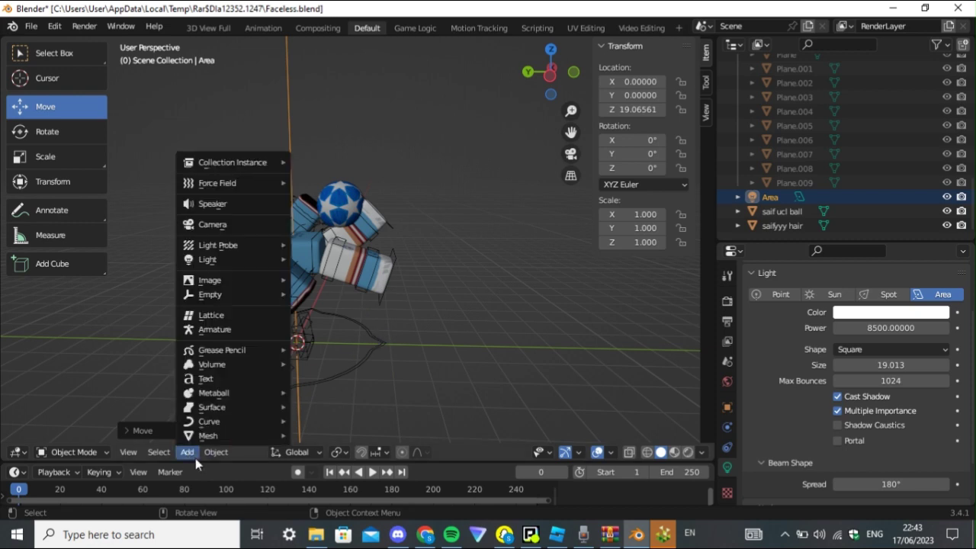
# Add a camera and fly it with walk navigation until the avatar, hair and ball are framed
pyautogui.click(221, 225)
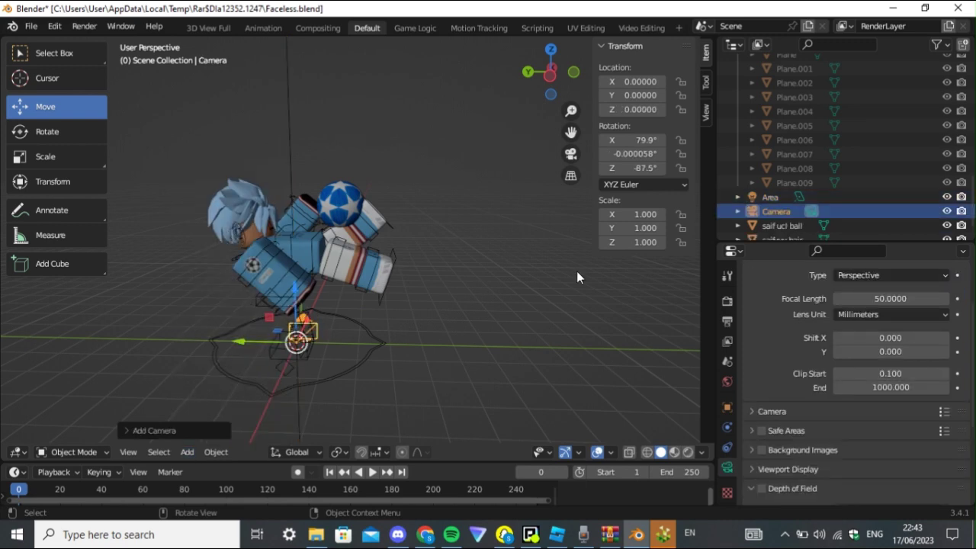
pyautogui.click(568, 154)
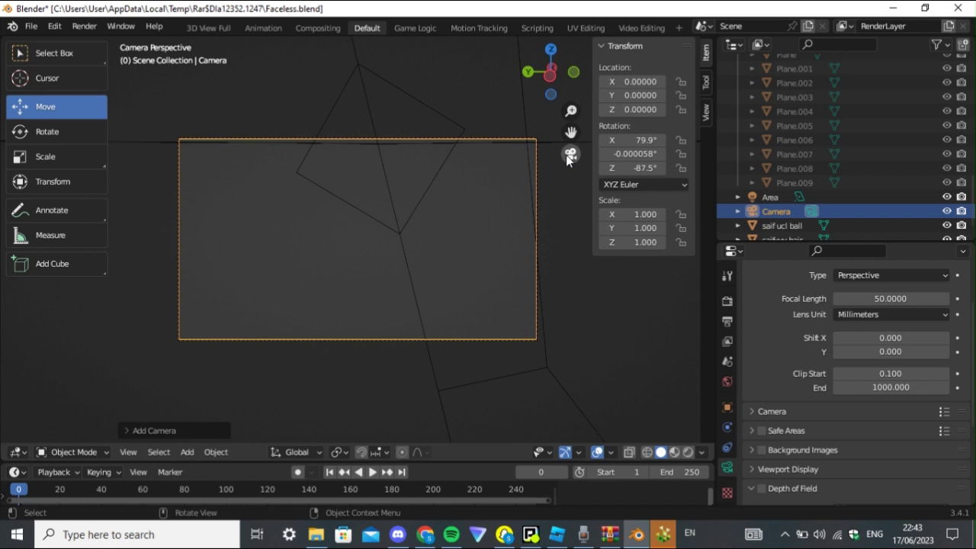
pyautogui.hotkey('shift', '`')
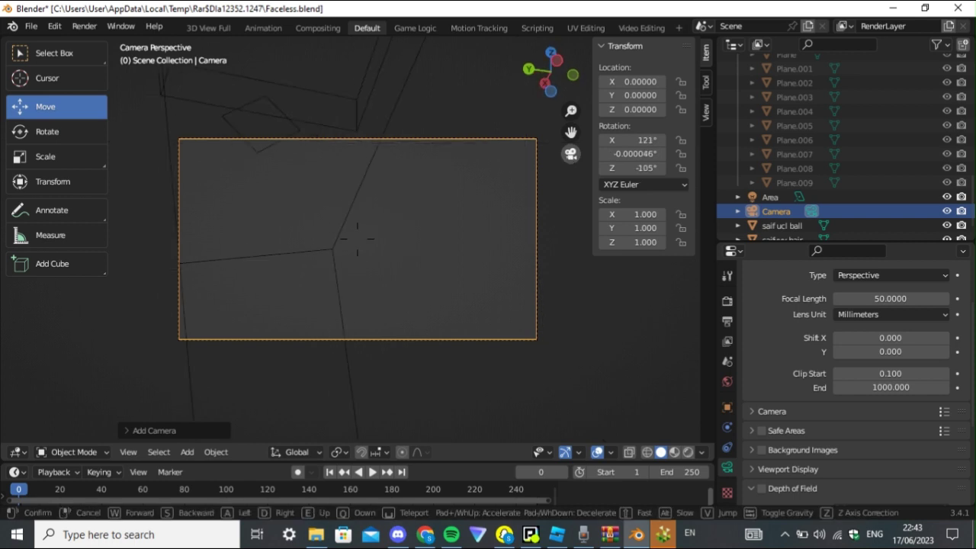
pyautogui.press('s')
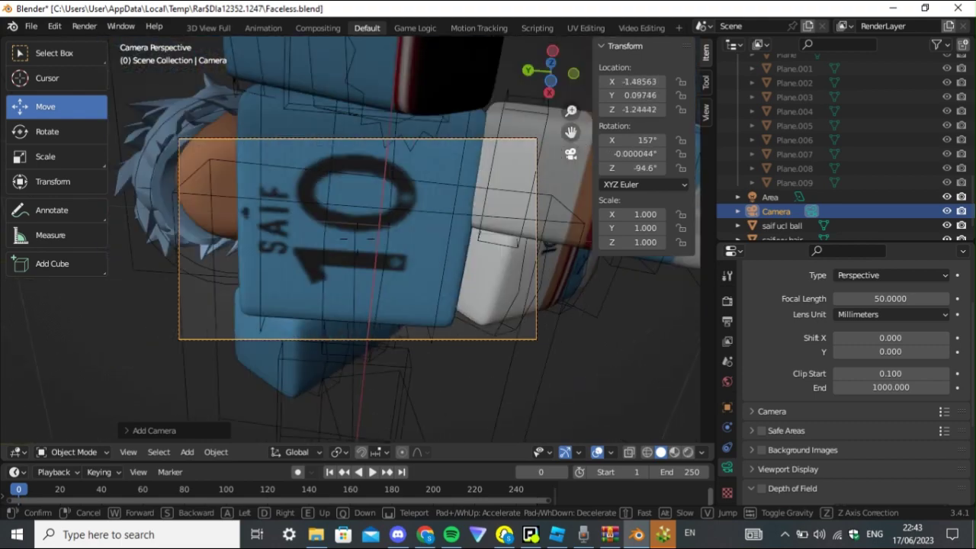
pyautogui.press('e')
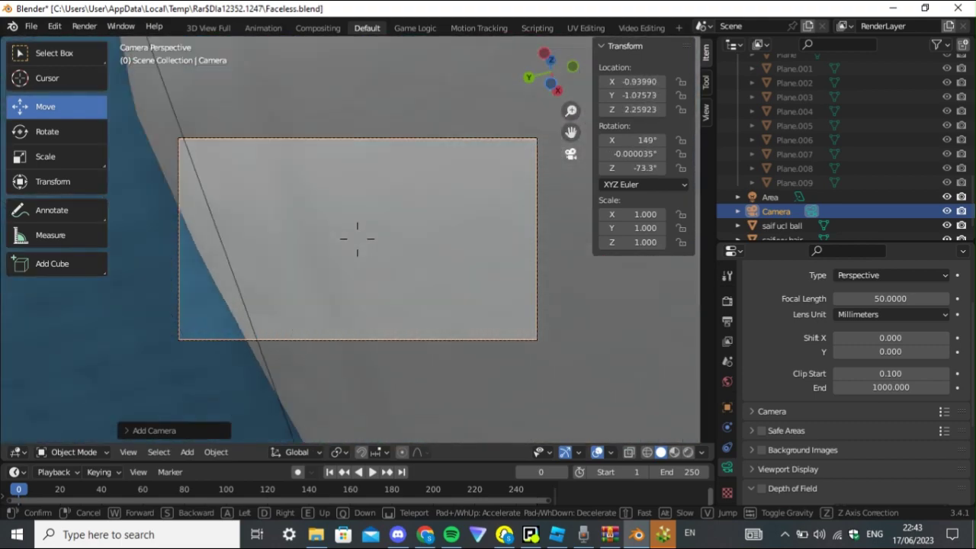
pyautogui.press('s')
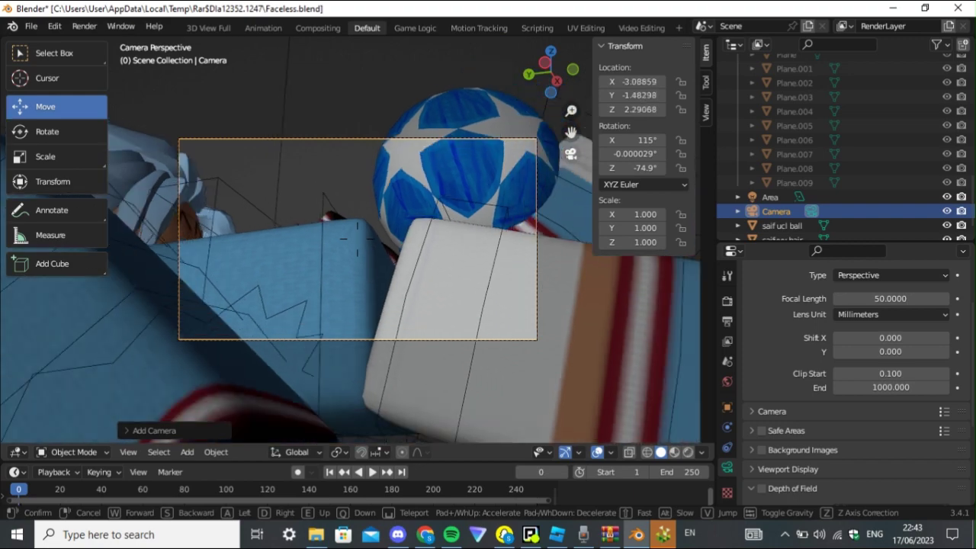
pyautogui.press('s')
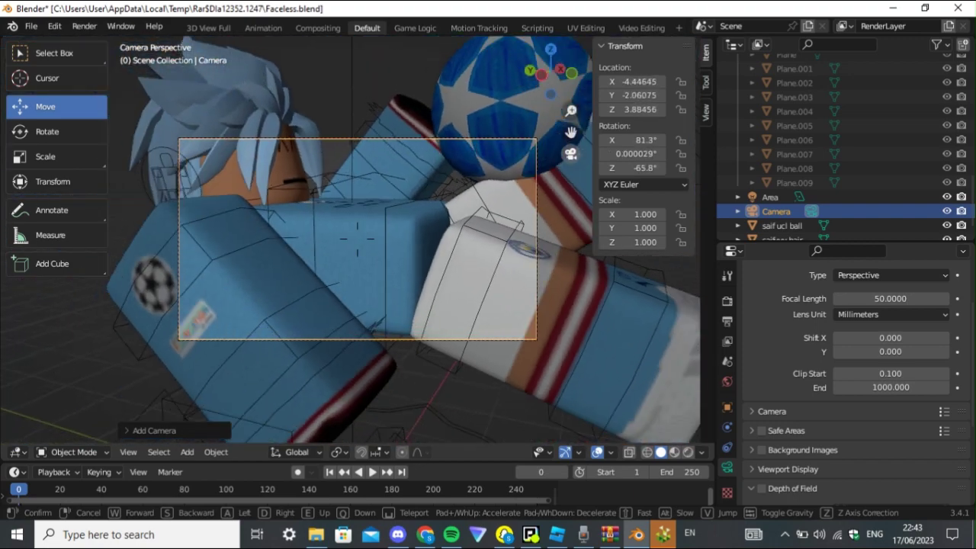
pyautogui.press('s')
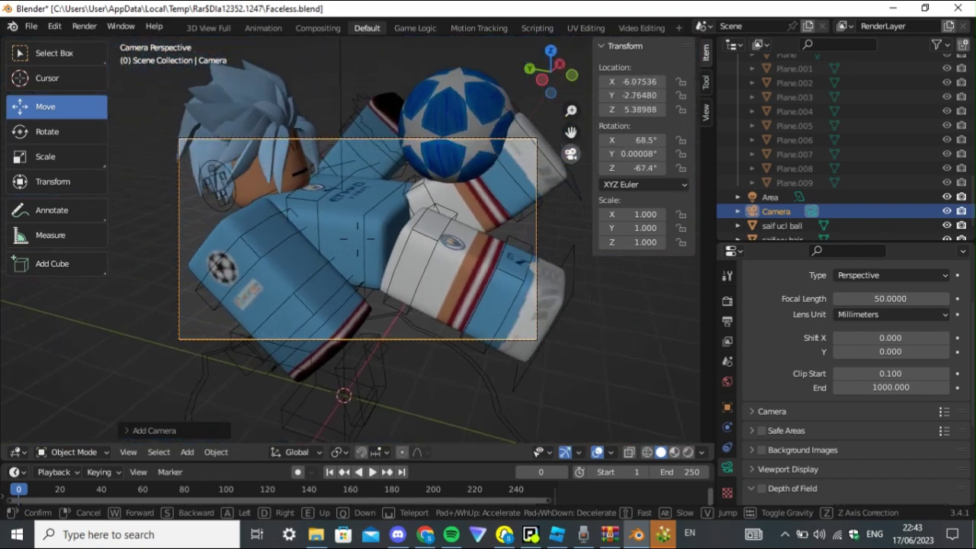
pyautogui.press('s')
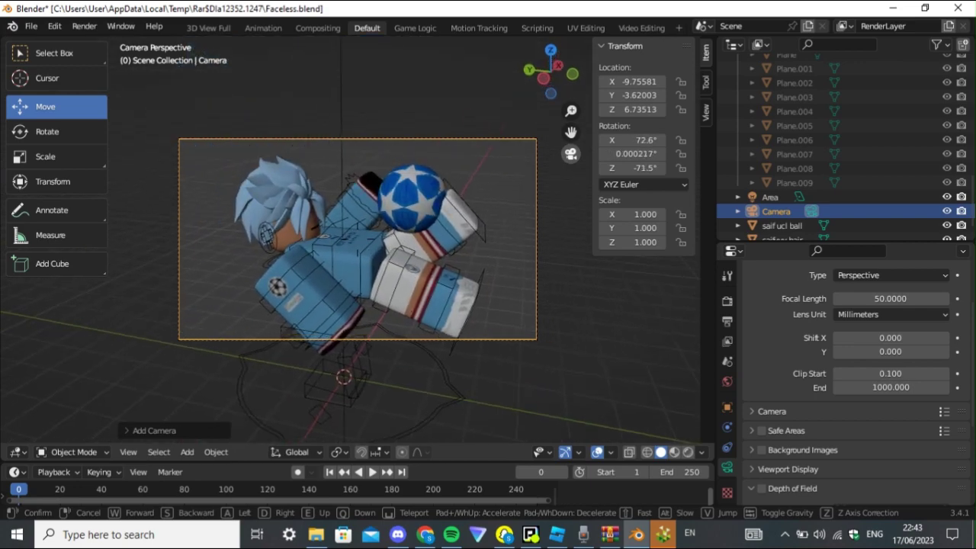
pyautogui.press('a')
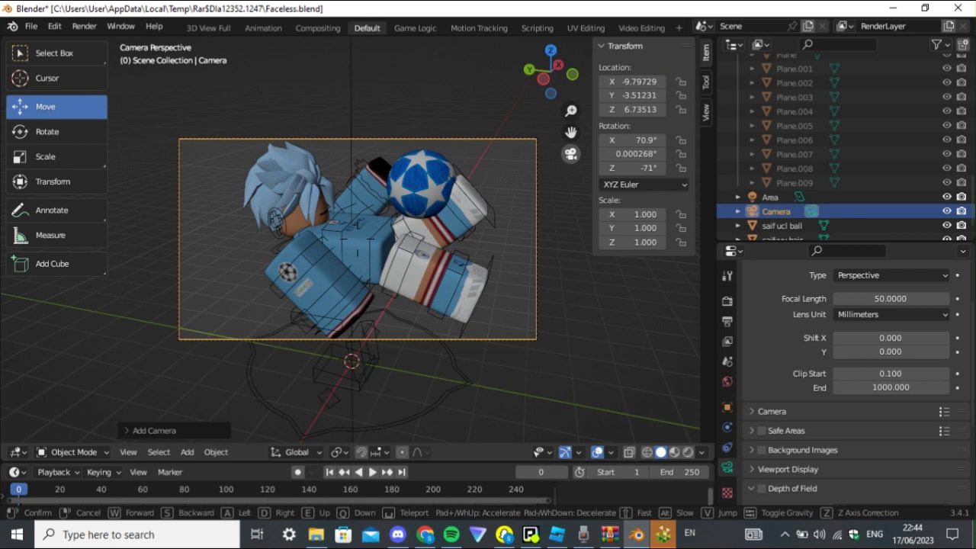
pyautogui.press('Return')
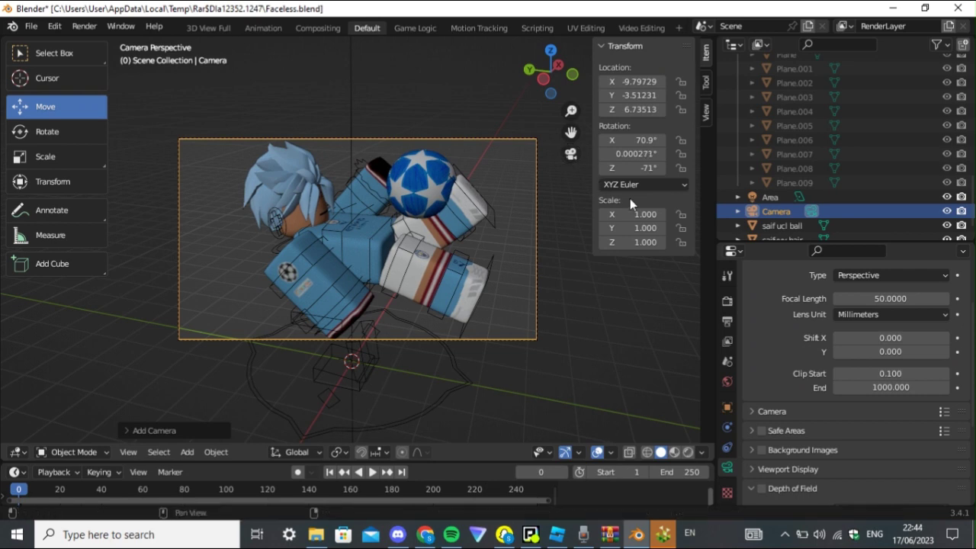
pyautogui.click(569, 156)
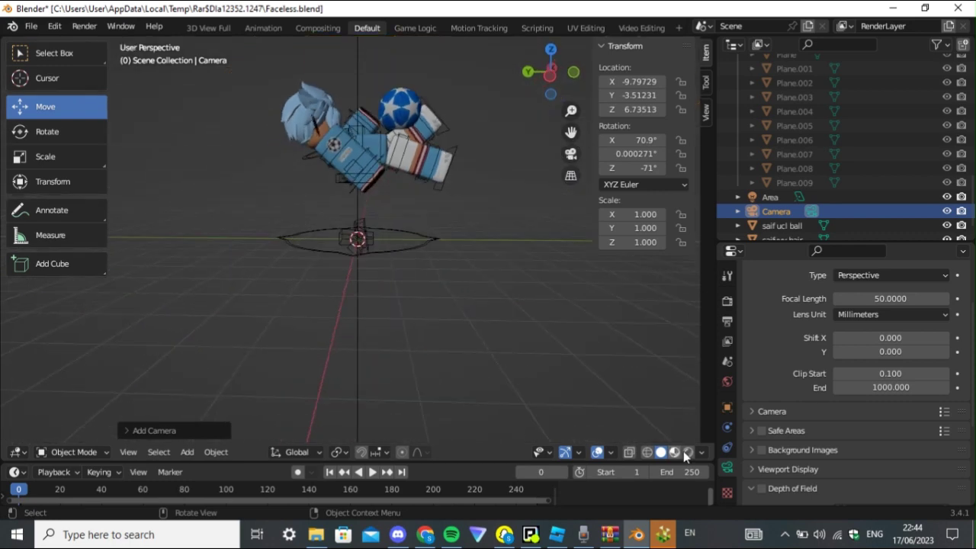
# Preview the camera view in Rendered shading, then return to a free view
pyautogui.click(687, 452)
pyautogui.click(569, 155)
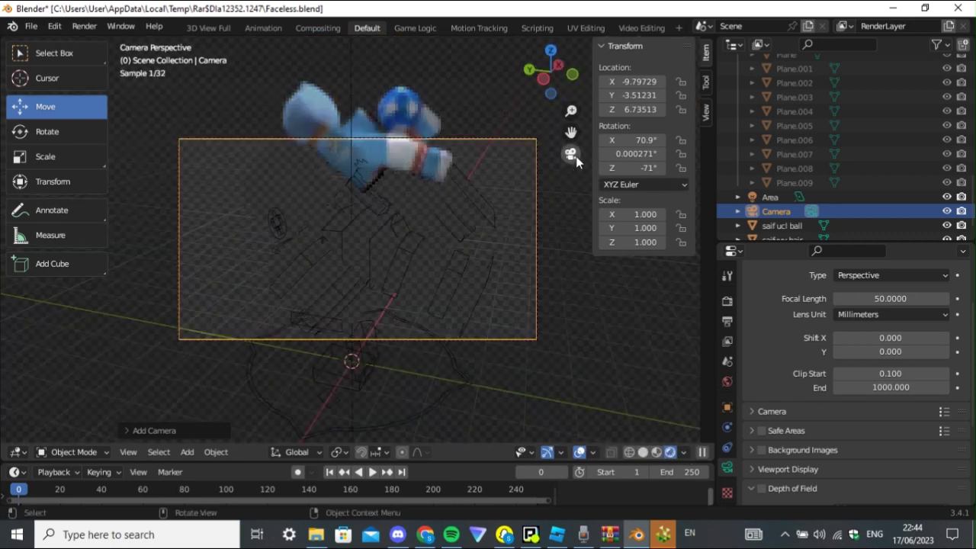
pyautogui.click(560, 344)
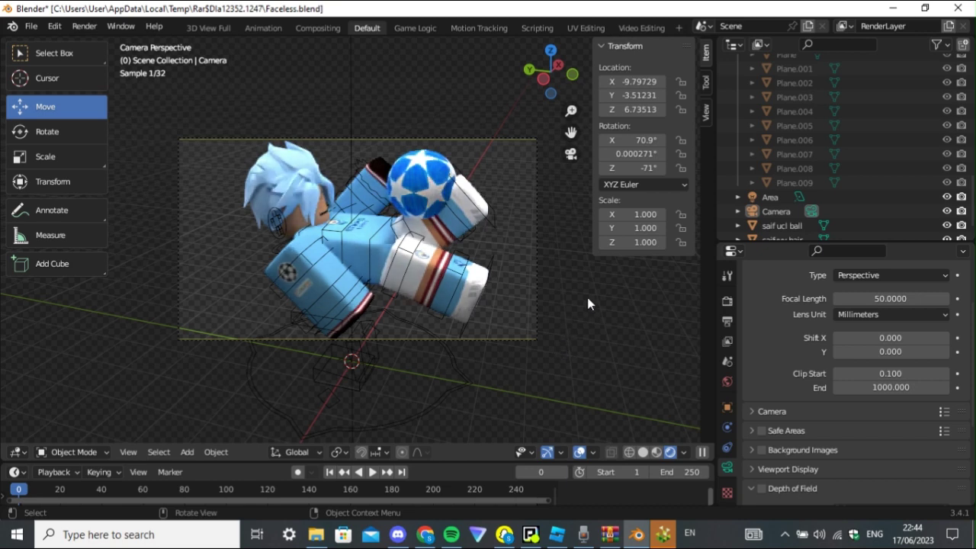
pyautogui.click(570, 154)
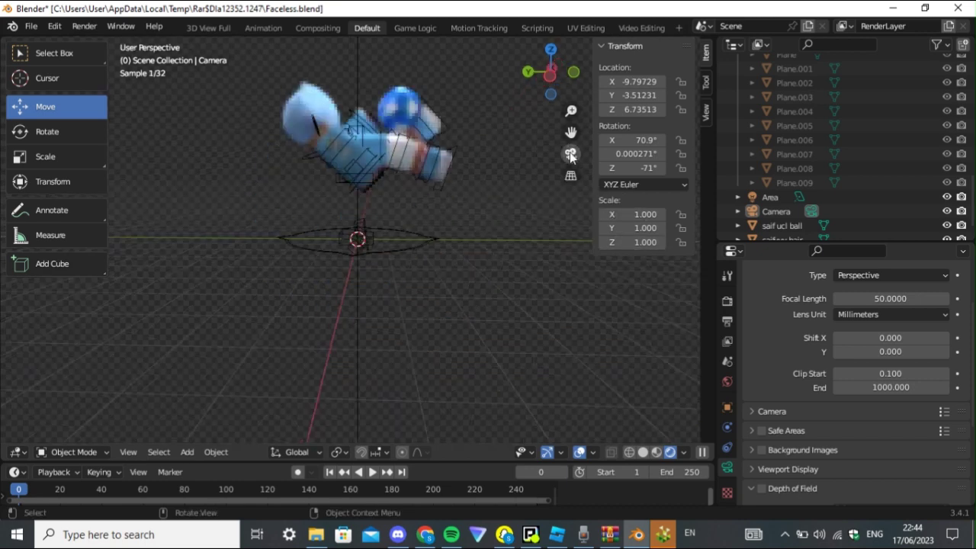
# Enable world nodes and feed the Background colour from an Environment Texture
pyautogui.click(729, 380)
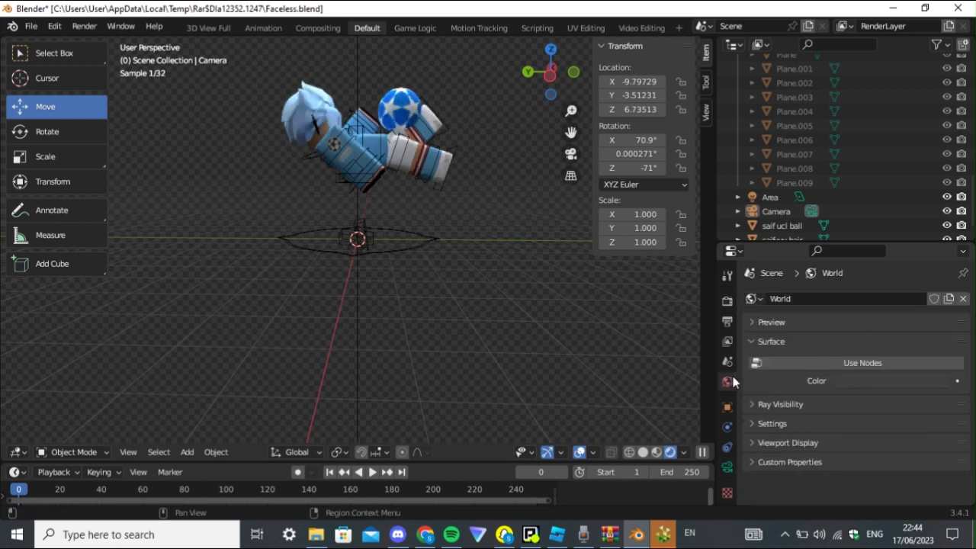
pyautogui.click(868, 362)
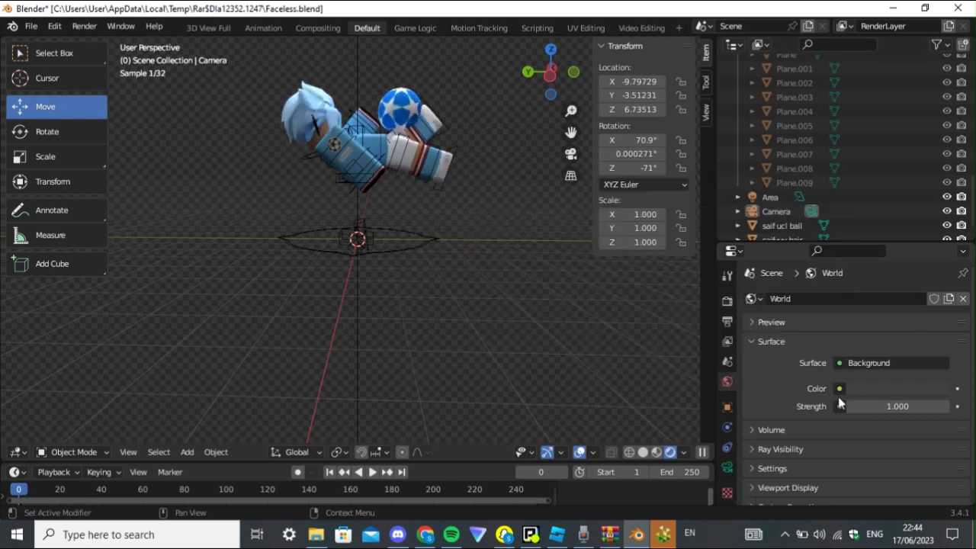
pyautogui.click(838, 390)
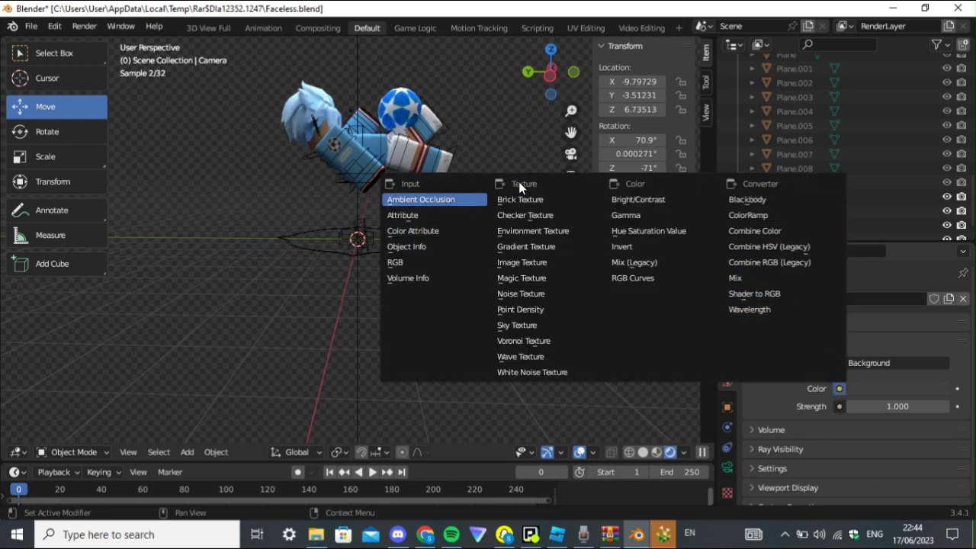
pyautogui.click(535, 232)
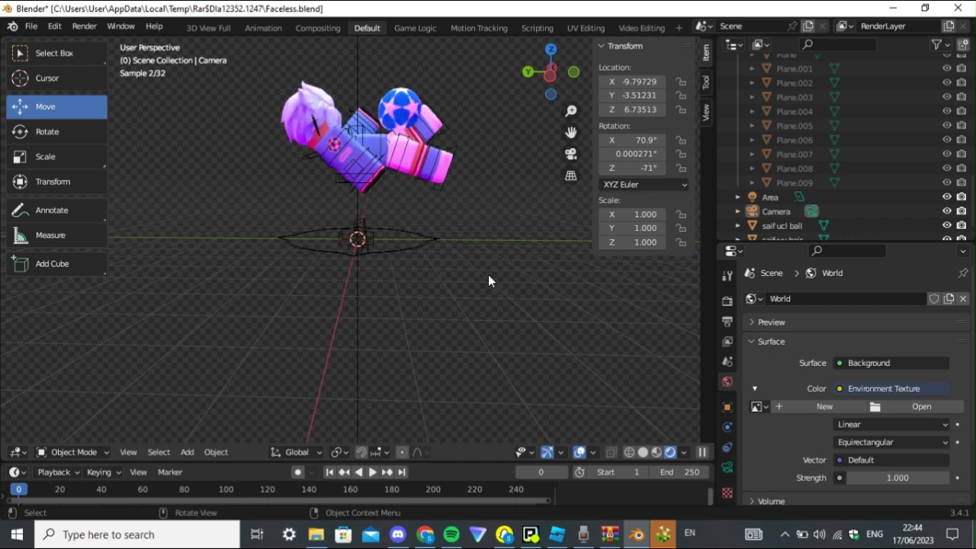
# Search Downloads for 'chinese', load chinese_garden_4k.exr as the world image, and view through the camera
pyautogui.click(876, 408)
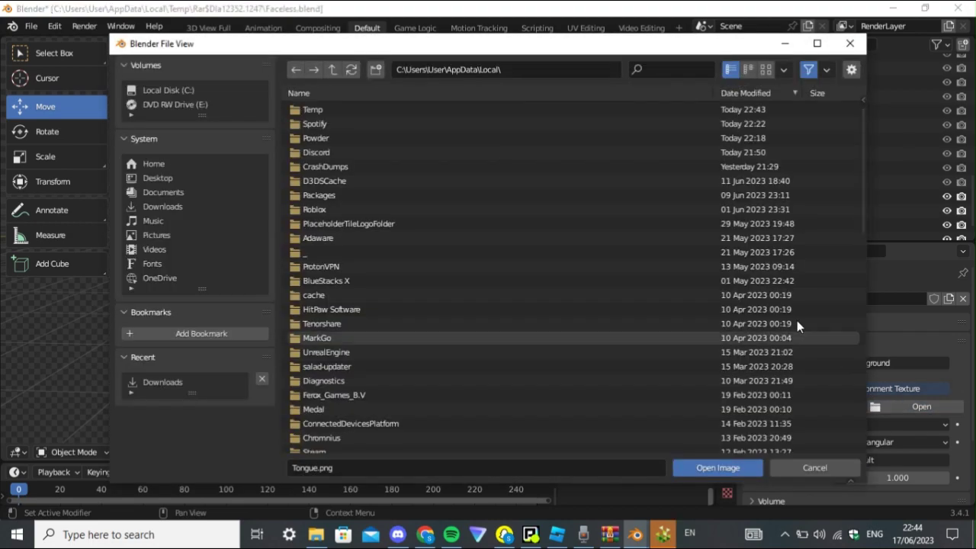
pyautogui.click(200, 210)
pyautogui.click(674, 68)
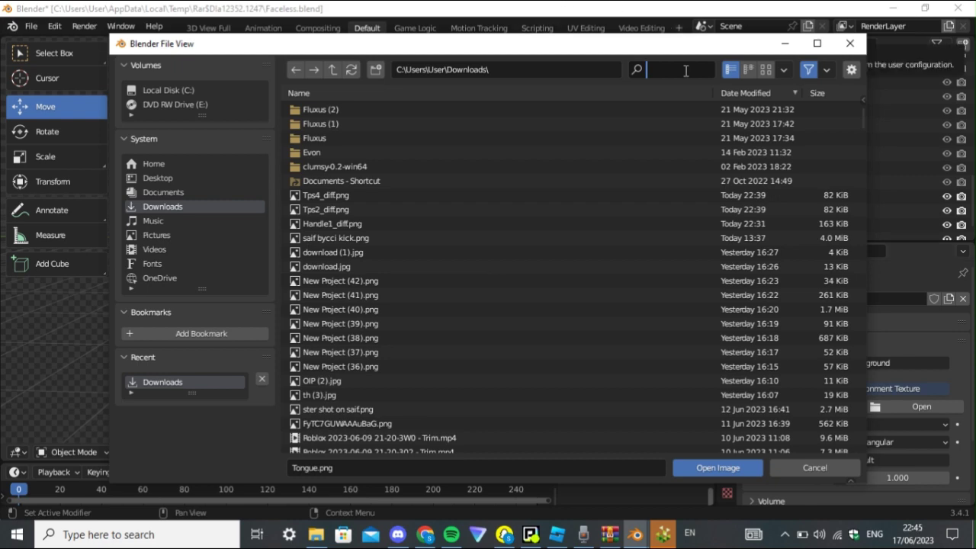
pyautogui.write('chinese')
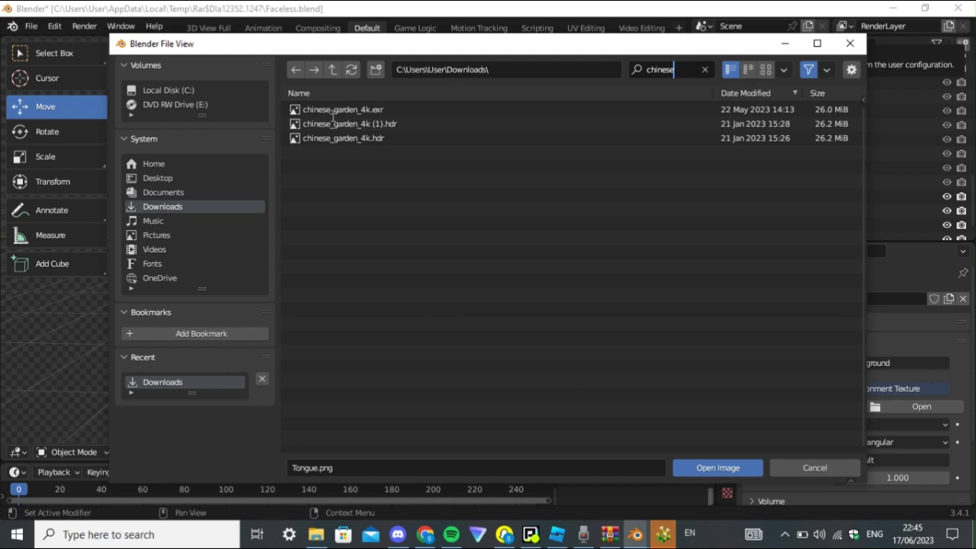
pyautogui.doubleClick(352, 106)
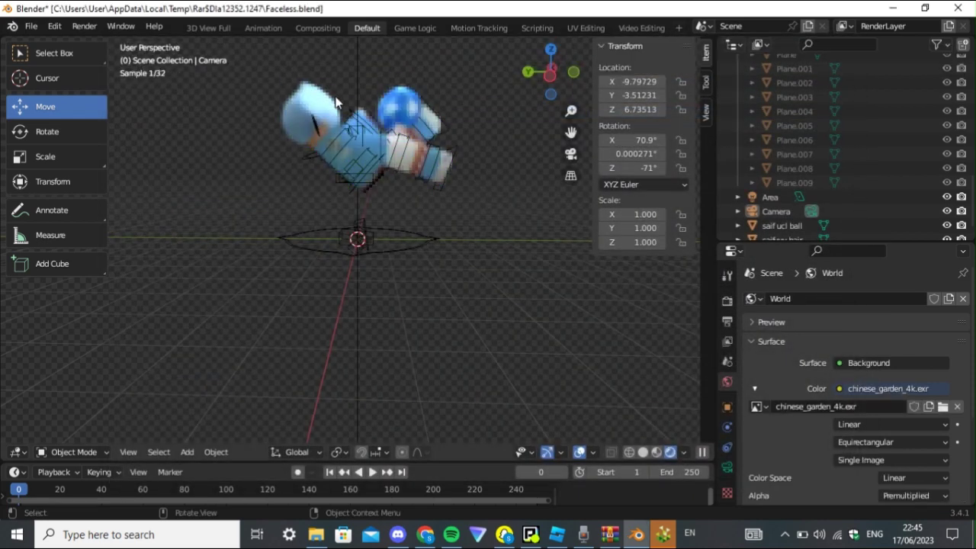
pyautogui.click(572, 160)
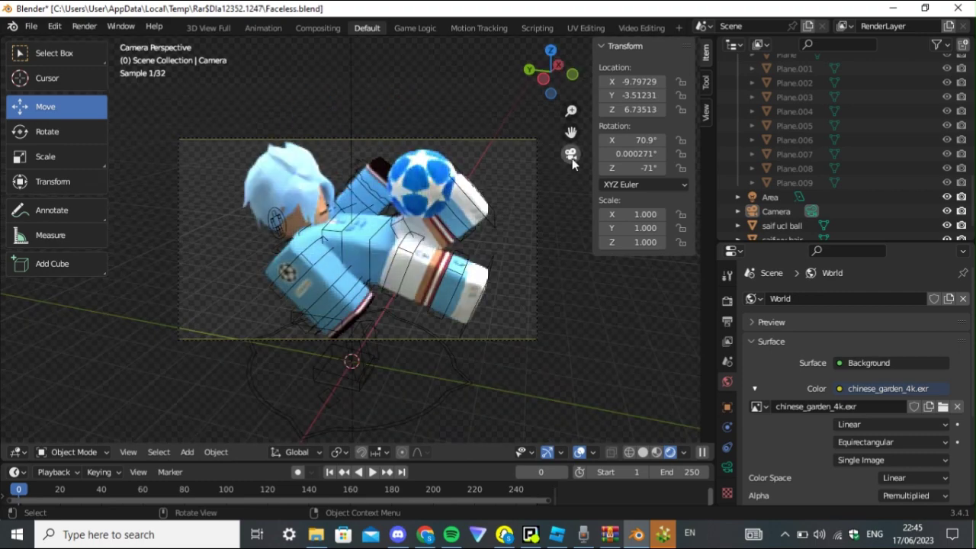
# Render the camera view of the posed avatar with the star ball as an image
pyautogui.click(95, 29)
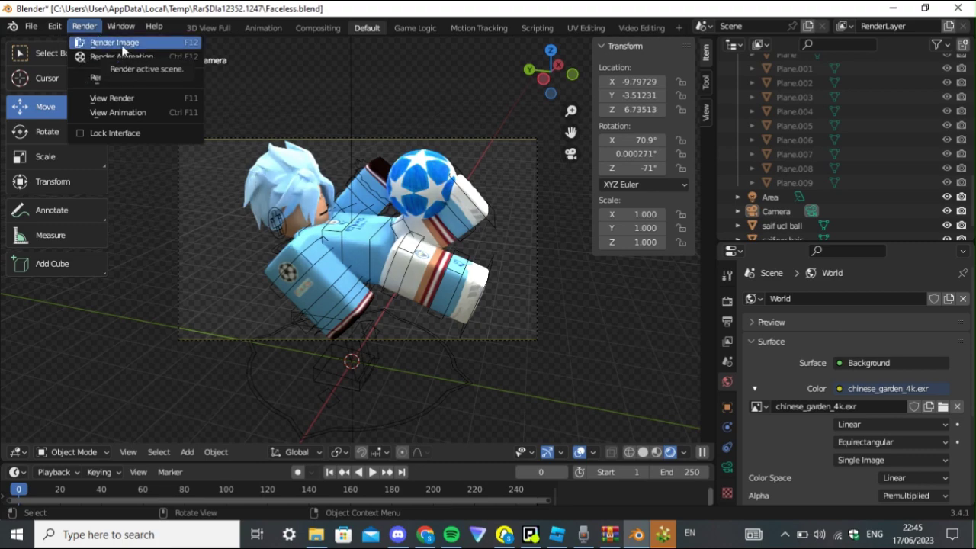
pyautogui.click(122, 44)
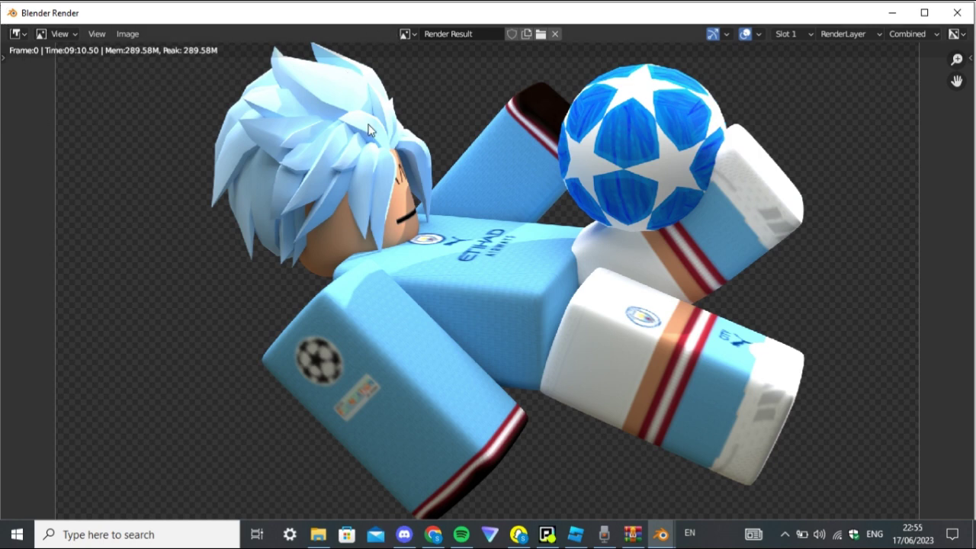
# Save the render as a PNG named 'saif bucicle kick volley' in Downloads
pyautogui.click(145, 35)
pyautogui.click(122, 34)
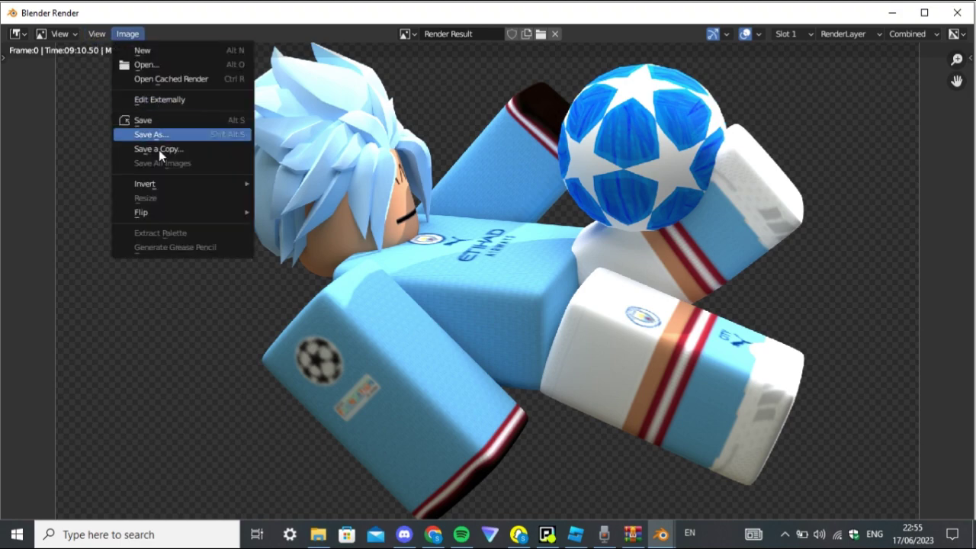
pyautogui.click(164, 136)
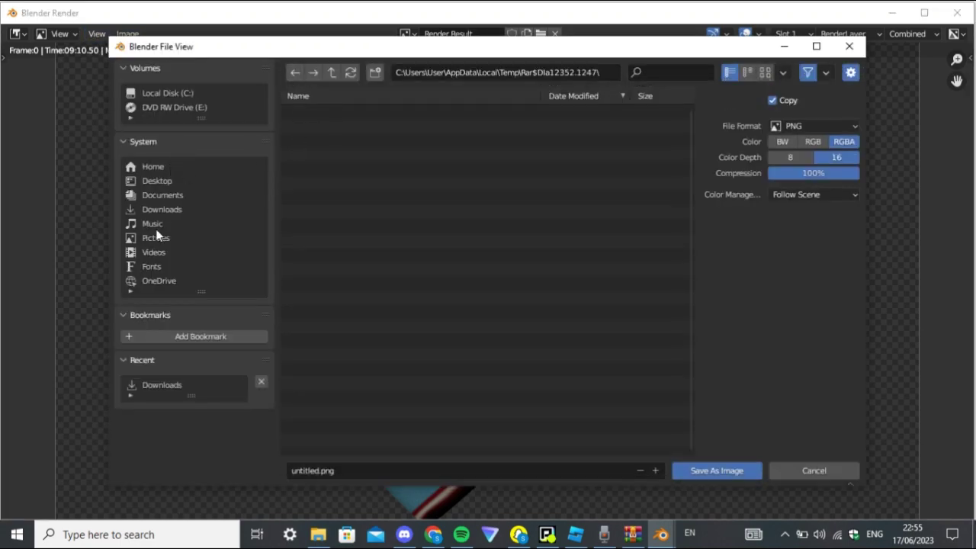
pyautogui.click(162, 208)
pyautogui.click(370, 469)
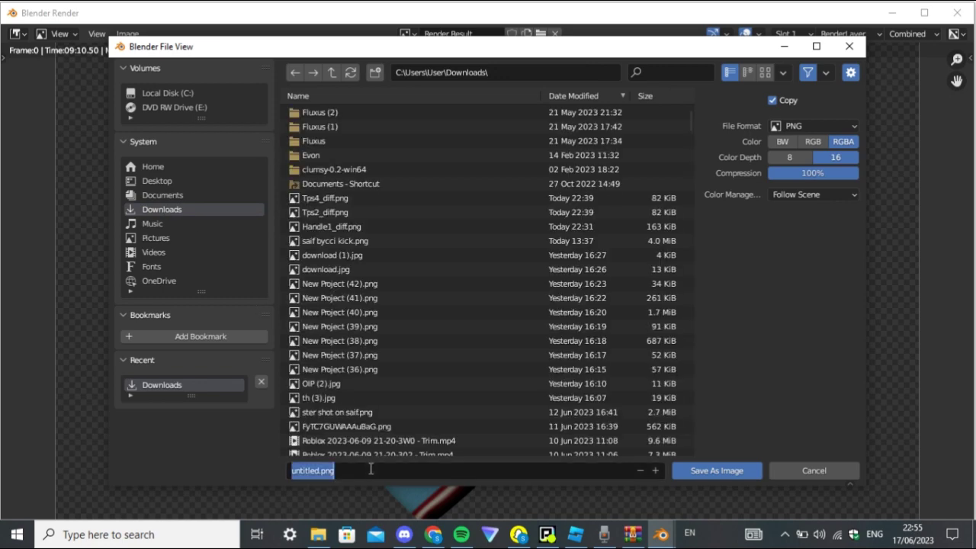
pyautogui.write('sa')
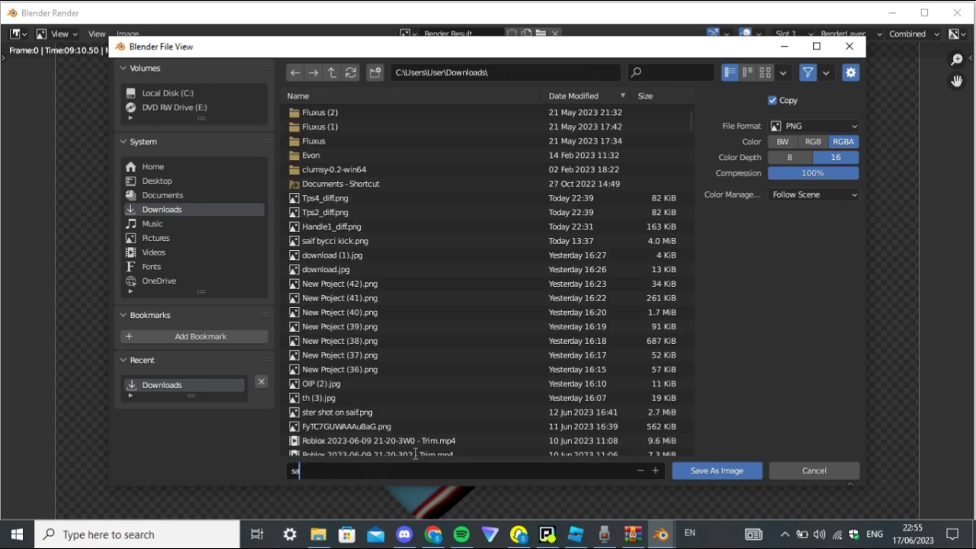
pyautogui.write('if bucicle kick volley')
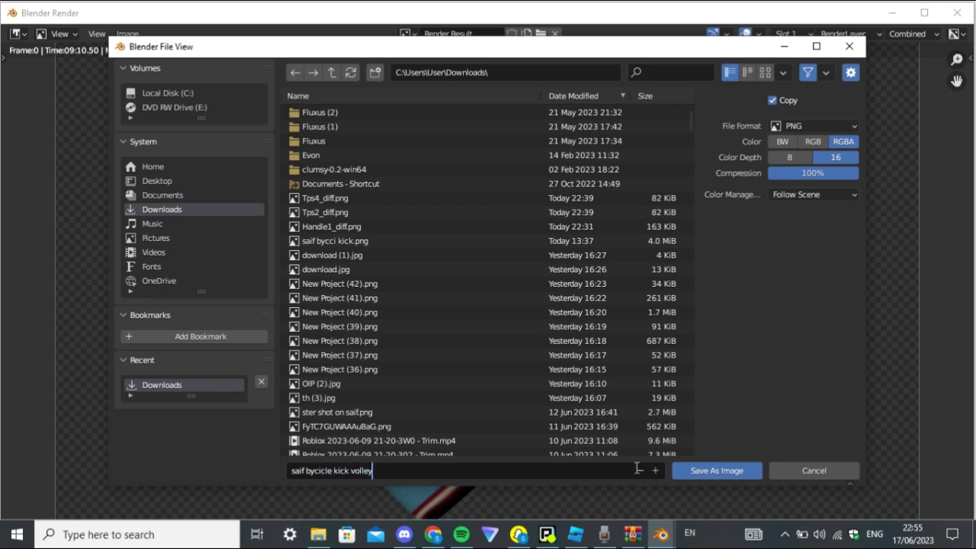
pyautogui.click(716, 470)
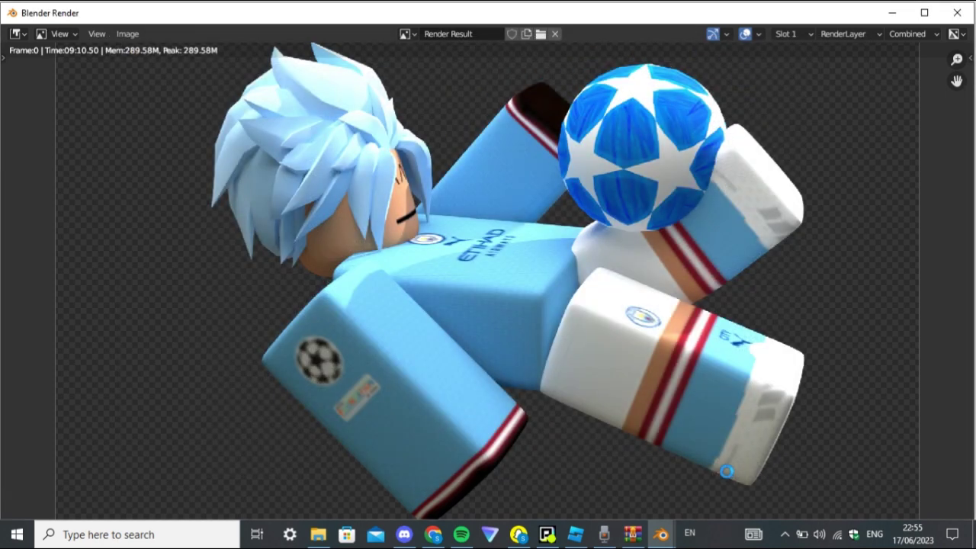
# Open the bicycle kick volley PNG from Downloads, grouped by date, in File Explorer
pyautogui.click(318, 534)
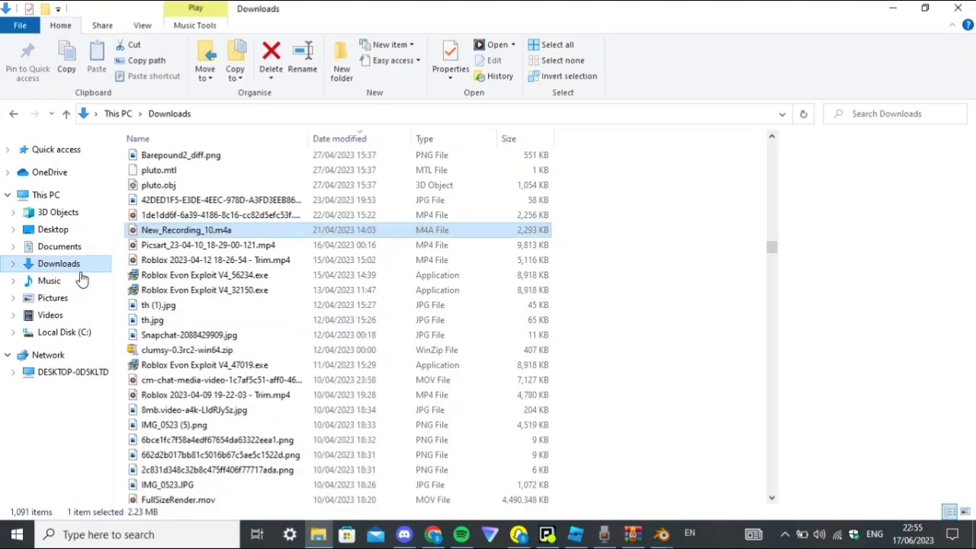
pyautogui.click(80, 268)
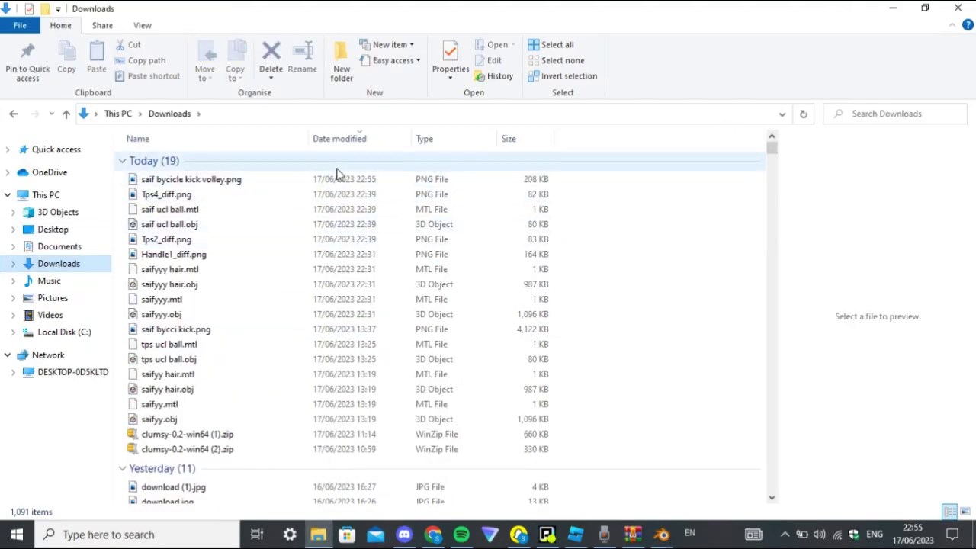
pyautogui.doubleClick(303, 183)
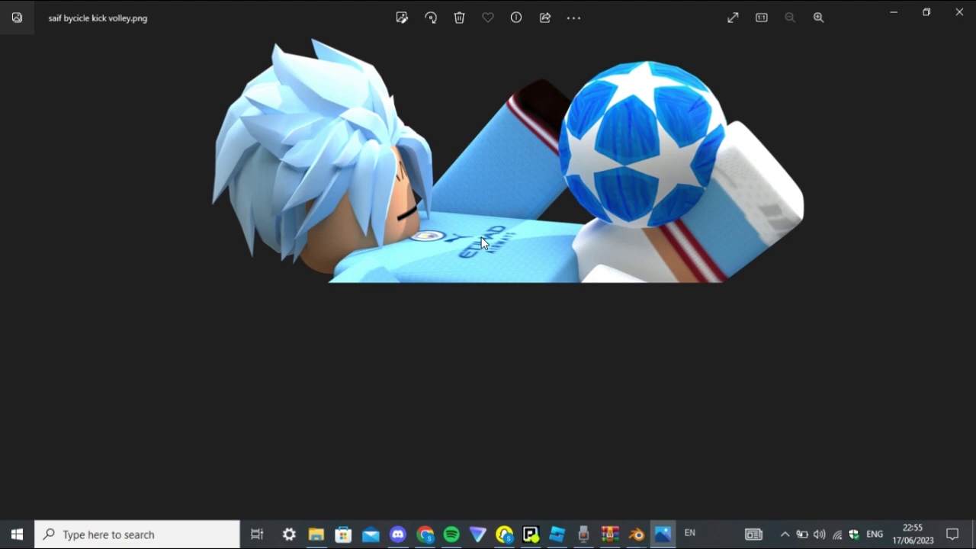
# Zoom around the rendered photo and compare it with the Blender render window
pyautogui.scroll(1, 731, 229)
pyautogui.scroll(-1, 663, 277)
pyautogui.scroll(1, 644, 278)
pyautogui.scroll(-1, 634, 279)
pyautogui.moveTo(636, 534)
pyautogui.click(686, 474)
pyautogui.scroll(-3, 488, 358)
pyautogui.scroll(1, 586, 488)
# Close Photos and reopen the bicycle kick volley PNG from Downloads
pyautogui.click(663, 534)
pyautogui.click(959, 12)
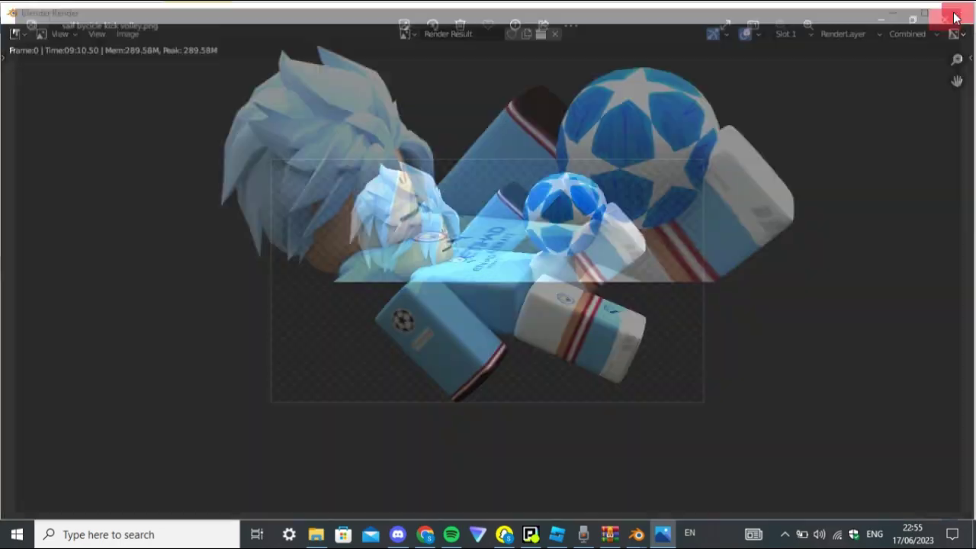
pyautogui.click(316, 534)
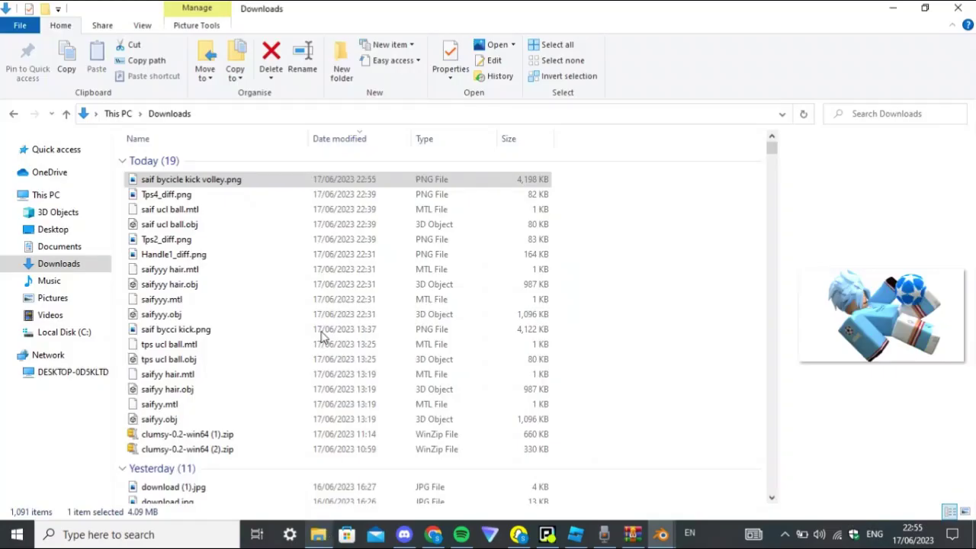
pyautogui.doubleClick(238, 181)
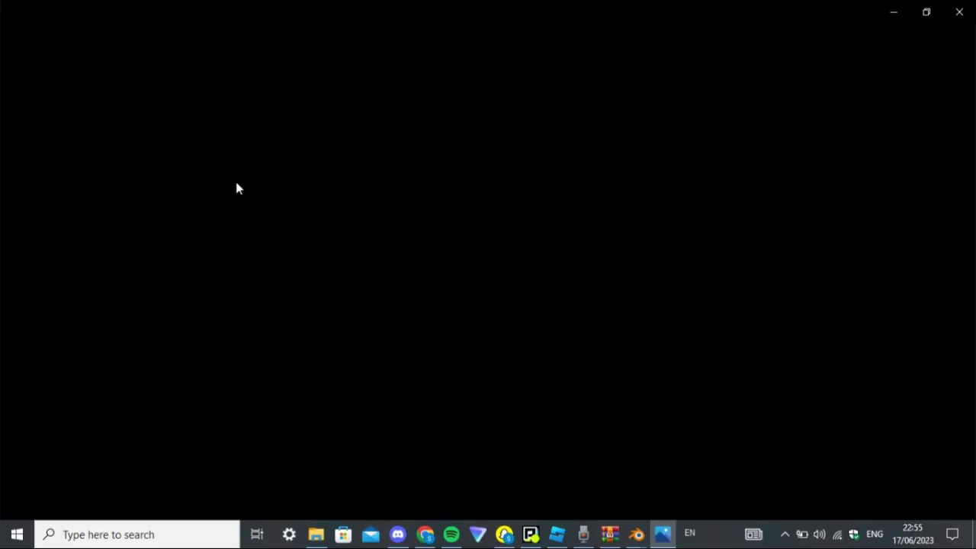